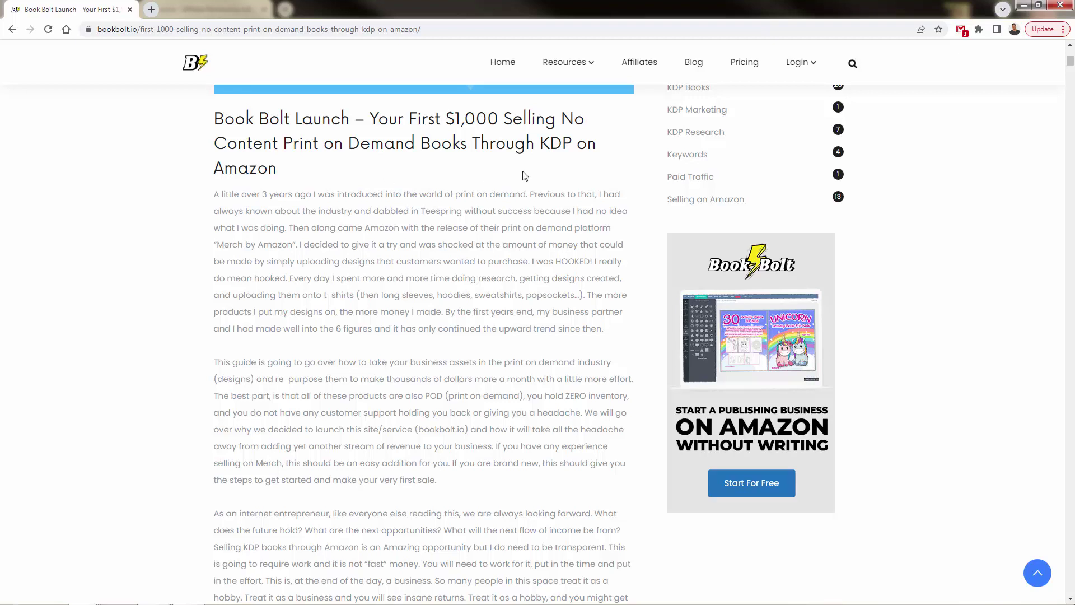
- Read the guide's introduction and its sections on what KDP is, setting up a KDP account and designing a book cover
scroll(482, 258, down, 7)
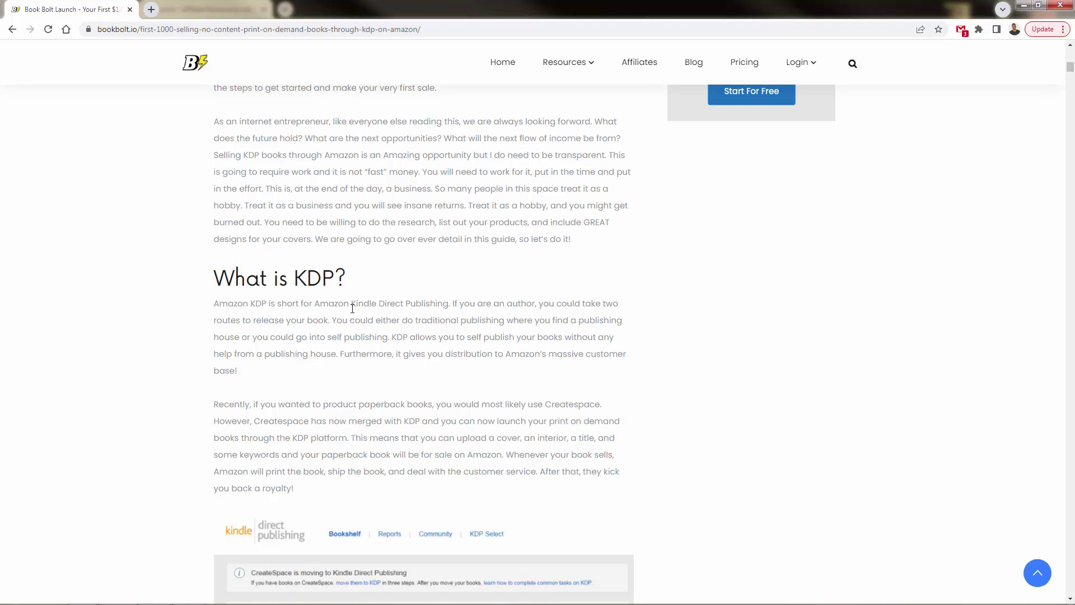
scroll(353, 309, down, 6)
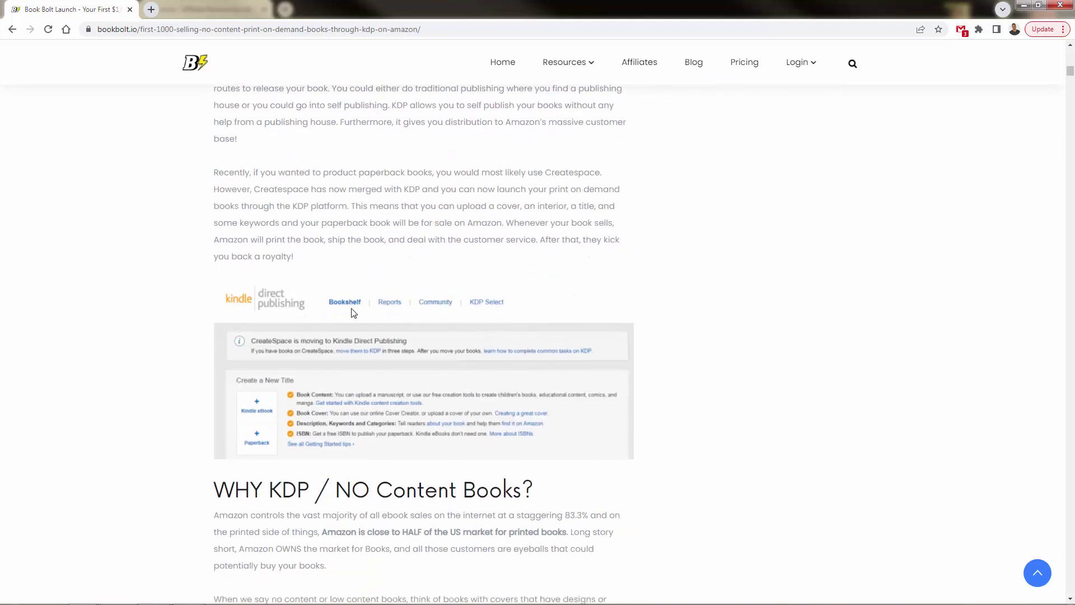
scroll(352, 312, down, 12)
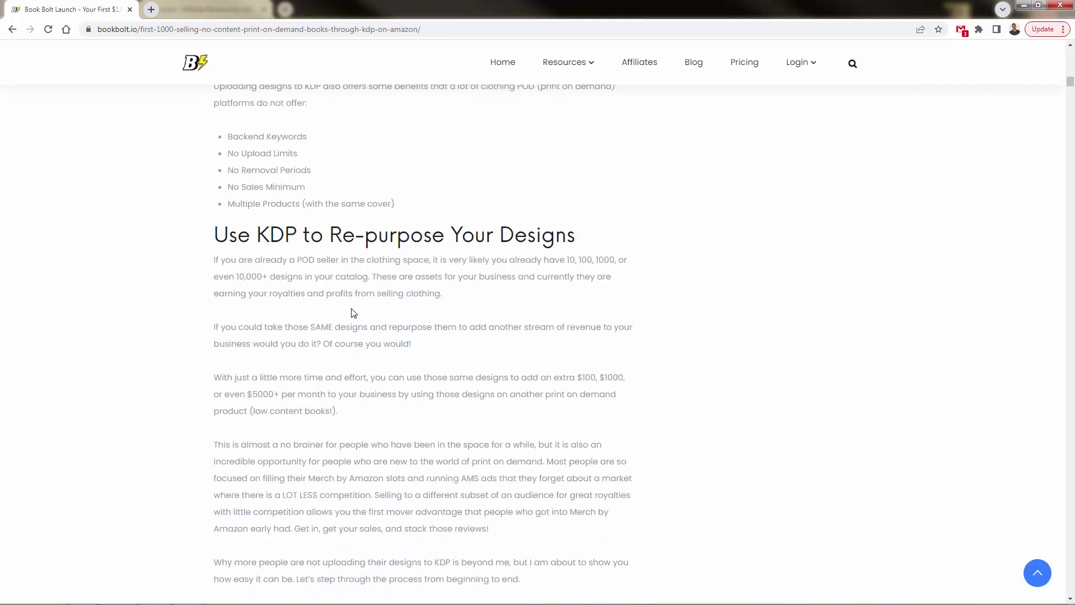
scroll(352, 311, down, 15)
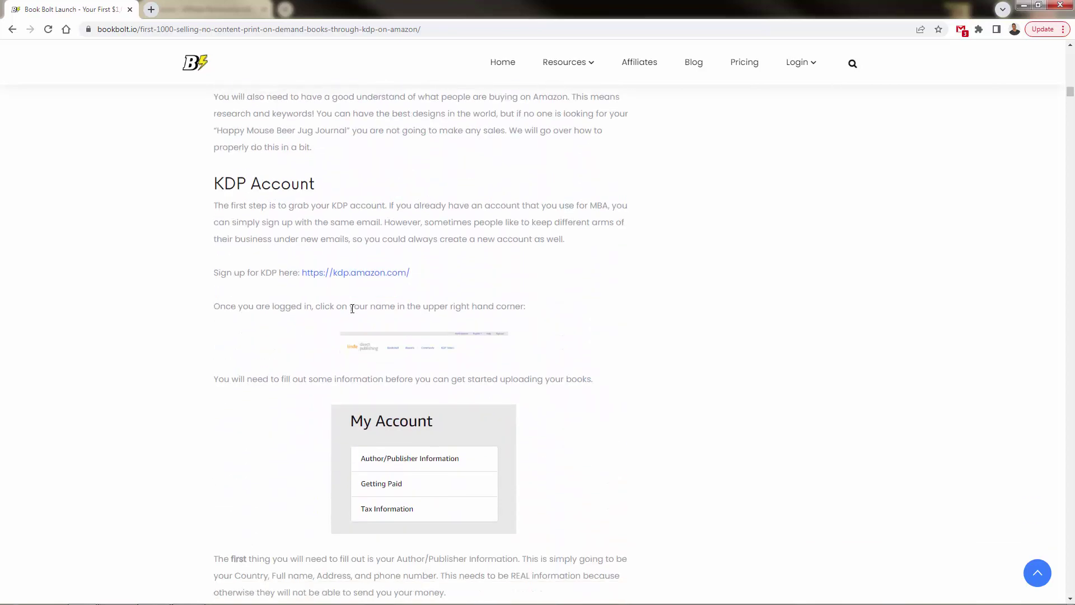
scroll(352, 310, down, 20)
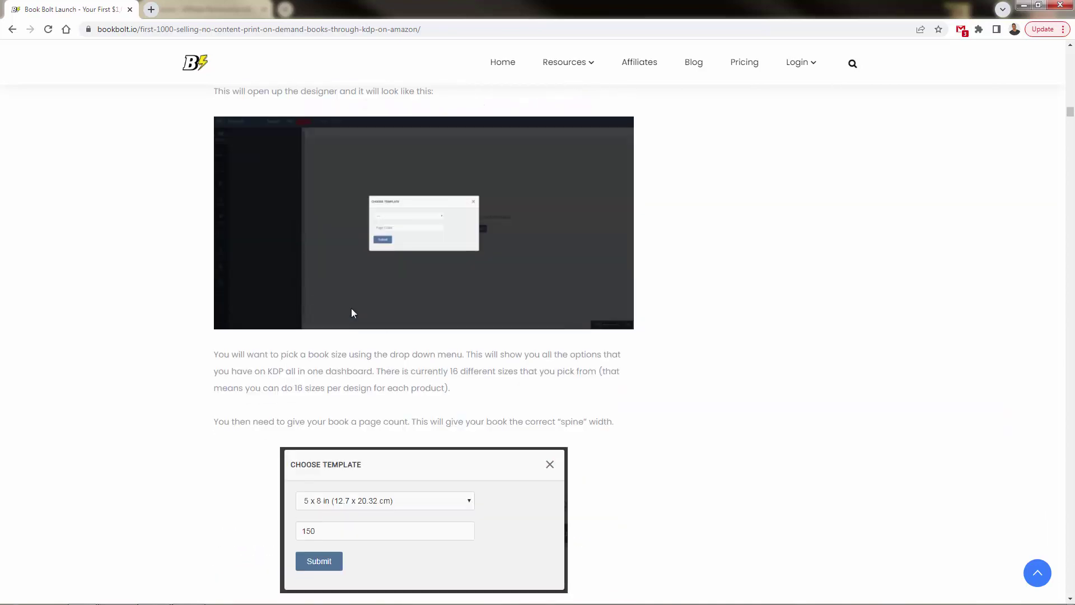
scroll(354, 311, down, 20)
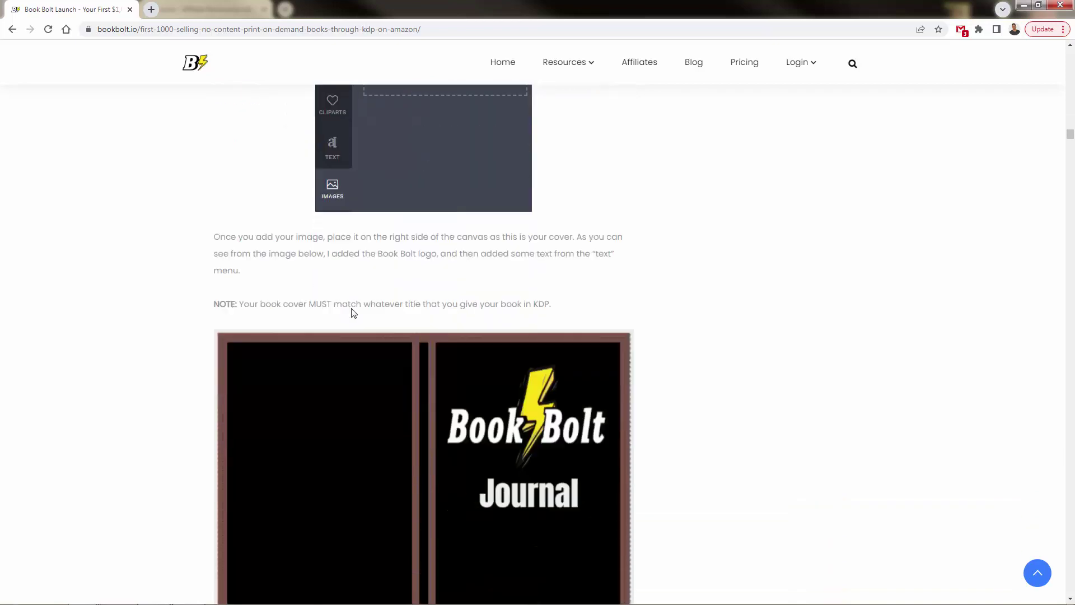
scroll(353, 312, down, 4)
scroll(356, 336, up, 7)
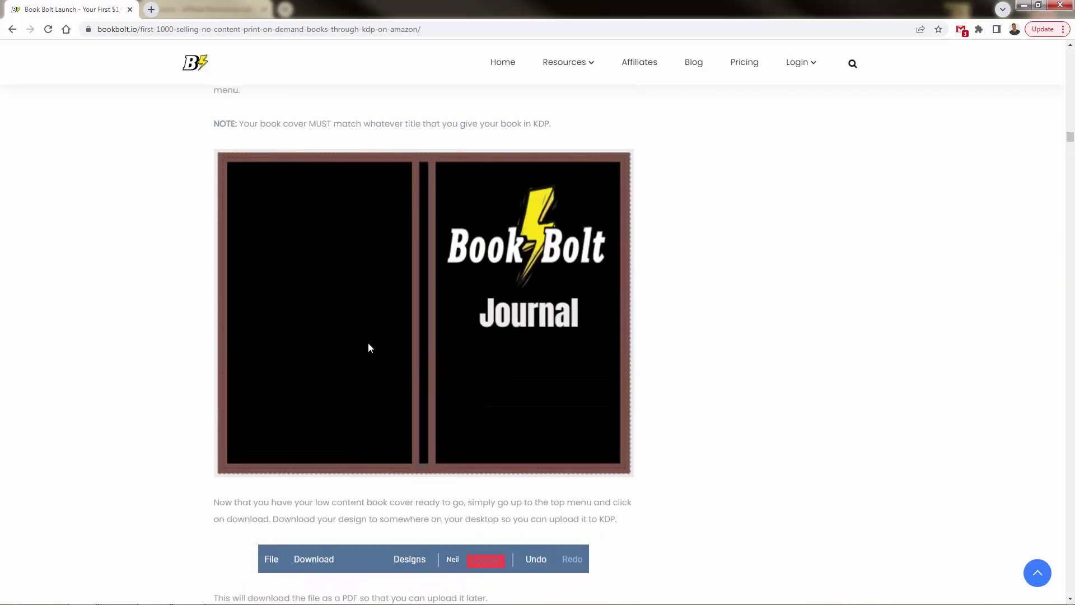
- Examine the guide's sections on the Interior Wizard, uploading to KDP, backend keywords, manuscript upload and pricing
scroll(638, 468, down, 20)
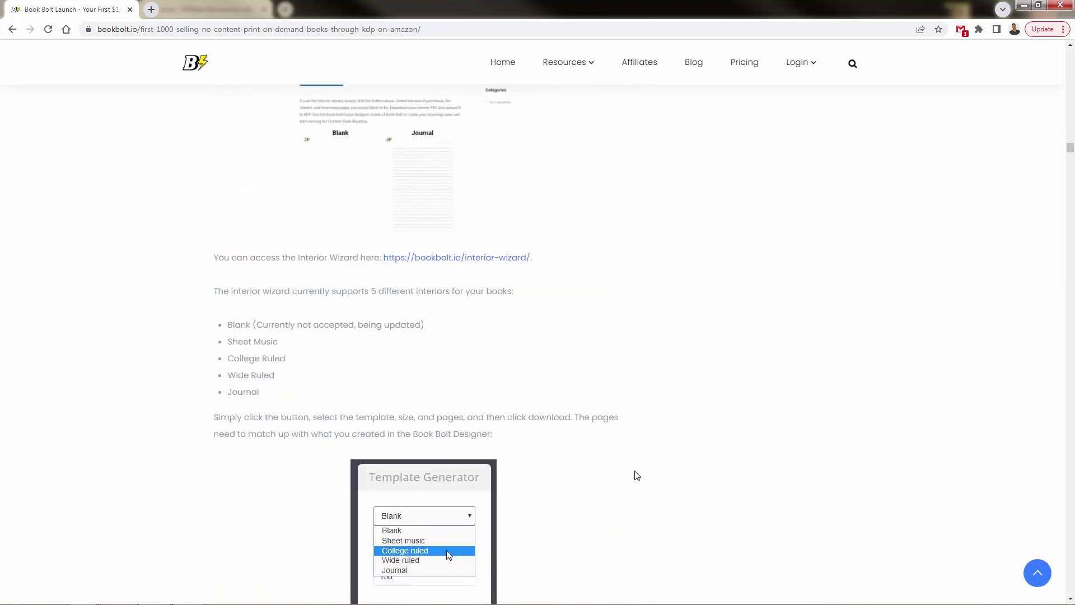
scroll(637, 475, up, 2)
scroll(637, 475, down, 8)
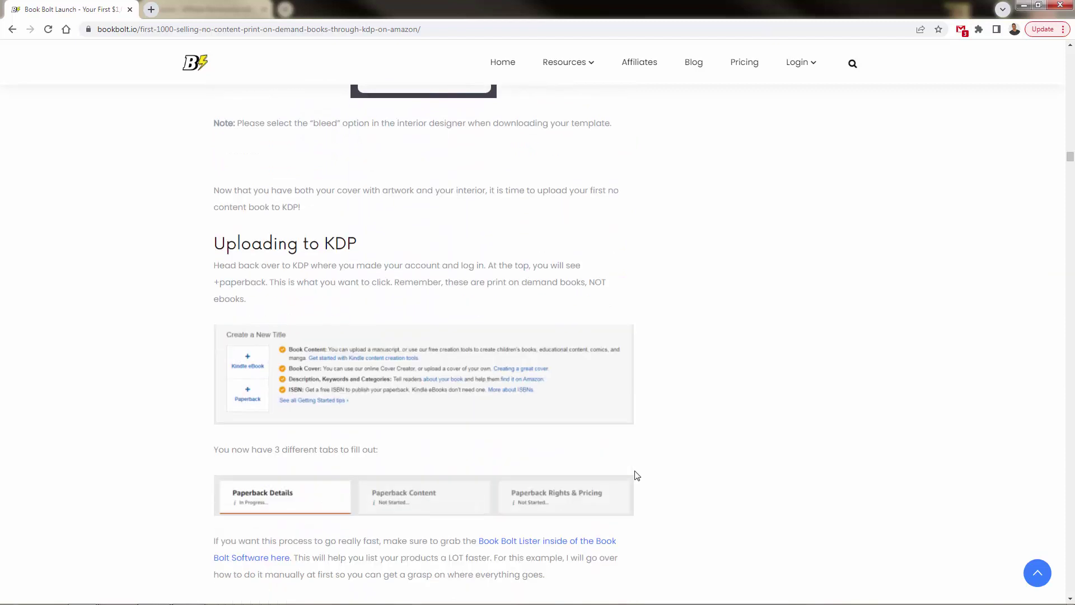
scroll(637, 475, down, 20)
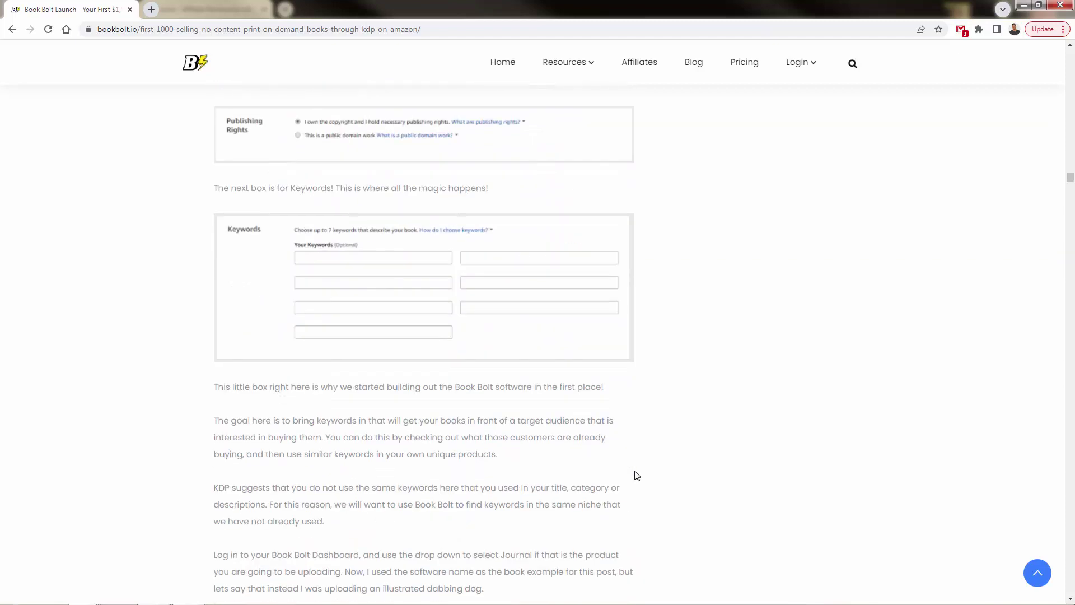
scroll(637, 475, down, 14)
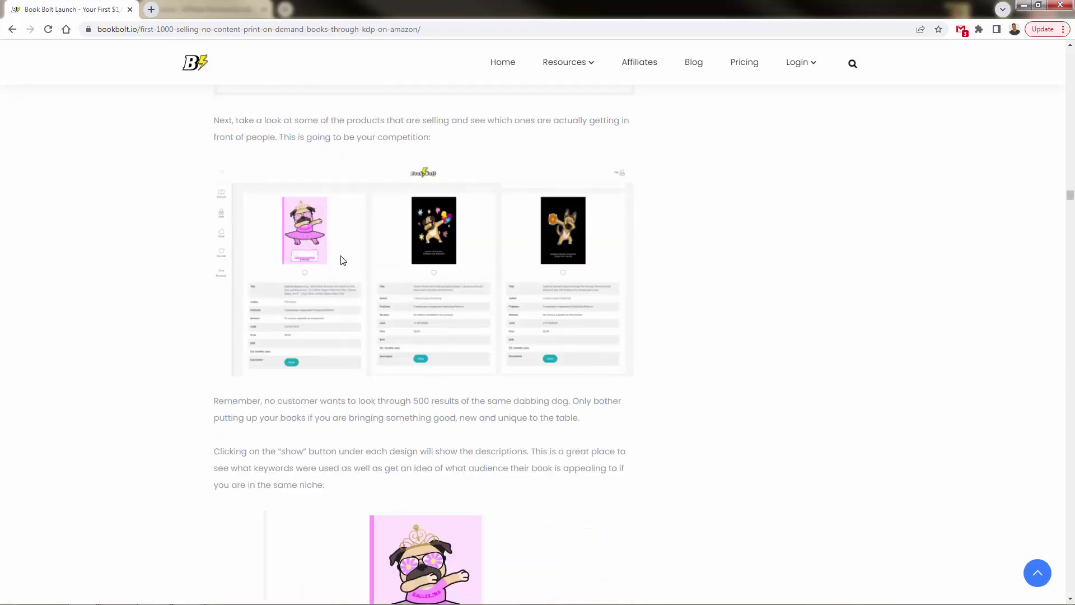
scroll(429, 258, down, 8)
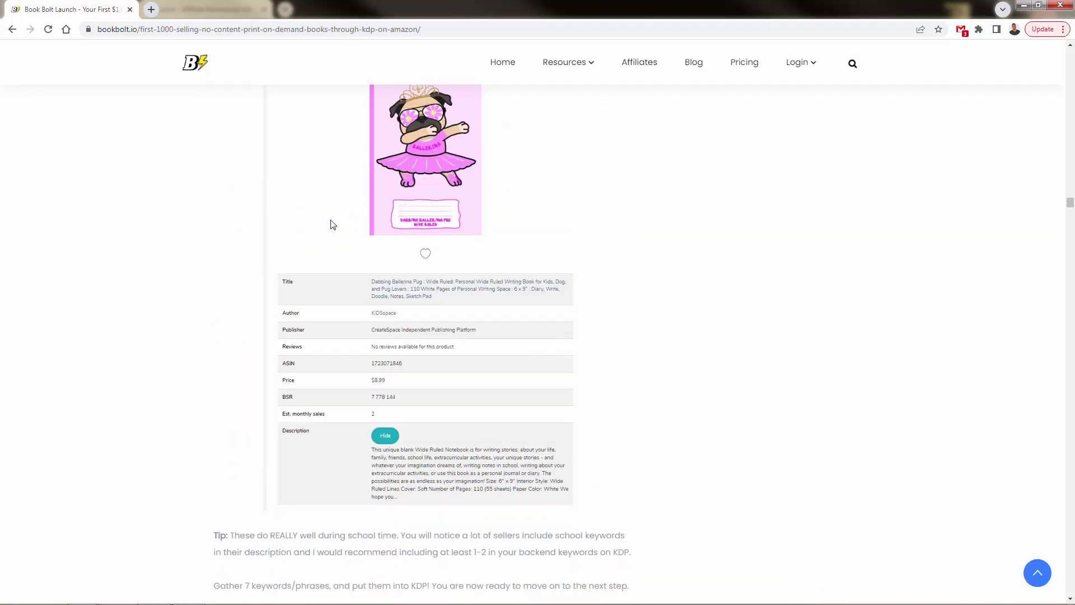
scroll(332, 224, down, 9)
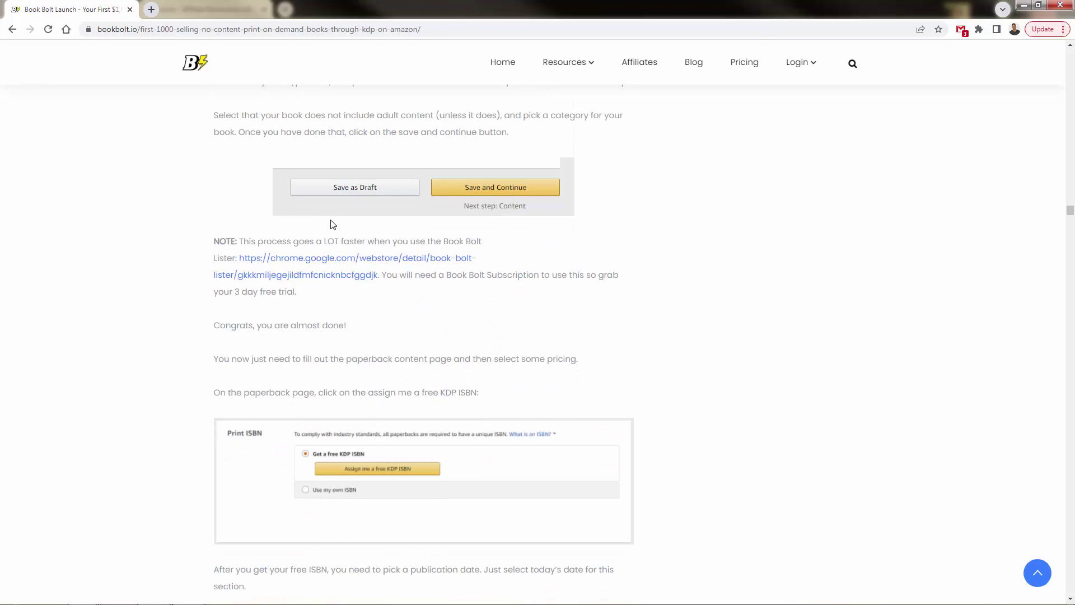
scroll(336, 226, down, 19)
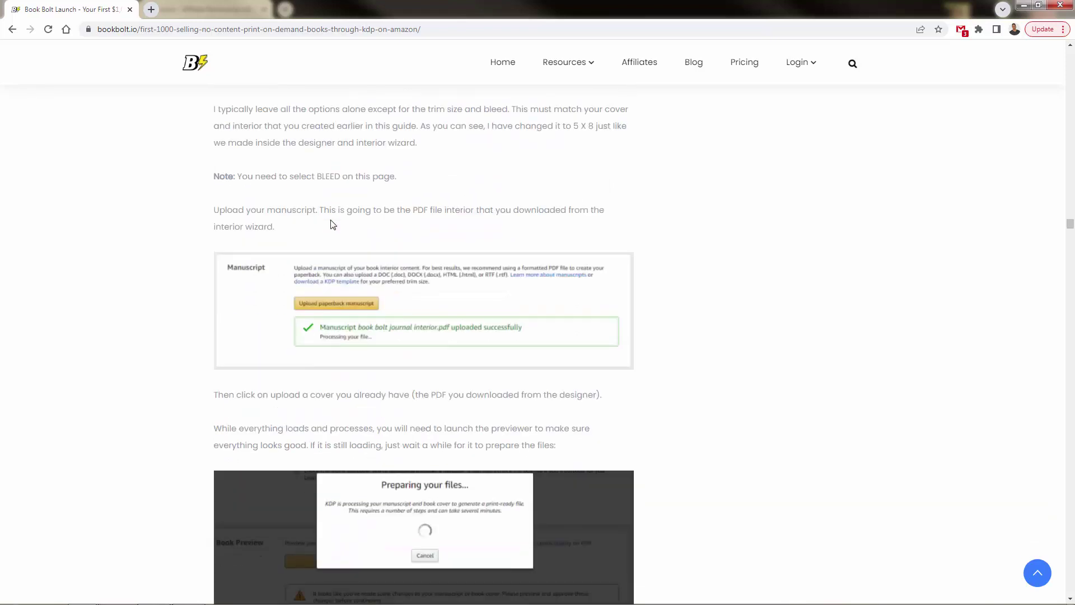
scroll(350, 243, down, 5)
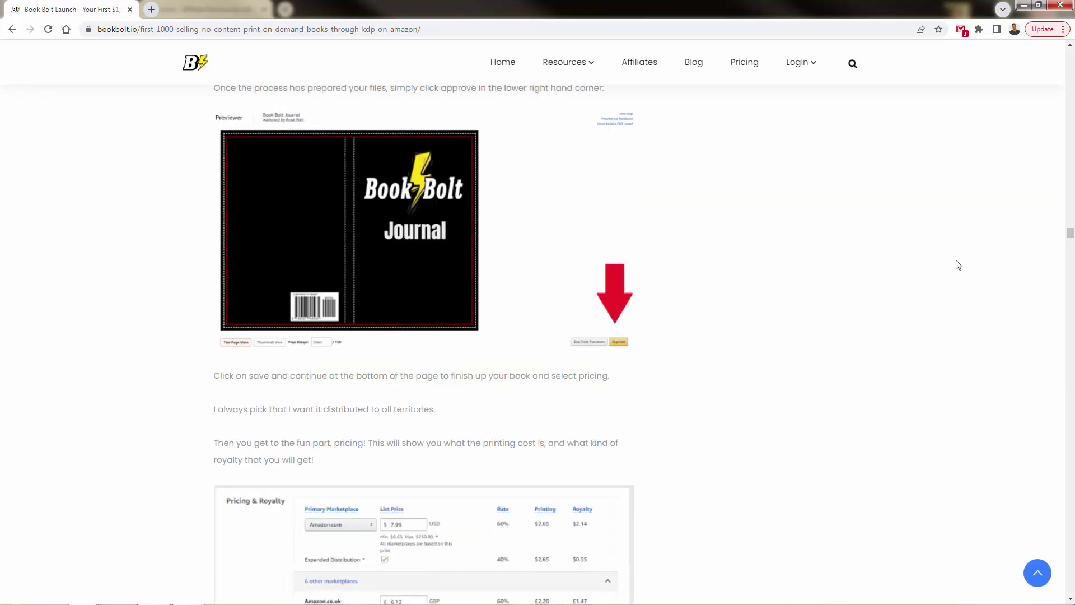
- Open the Book Bolt home page and go to its Customer Driven Research section
drag(1069, 235, 1019, 7)
click(509, 66)
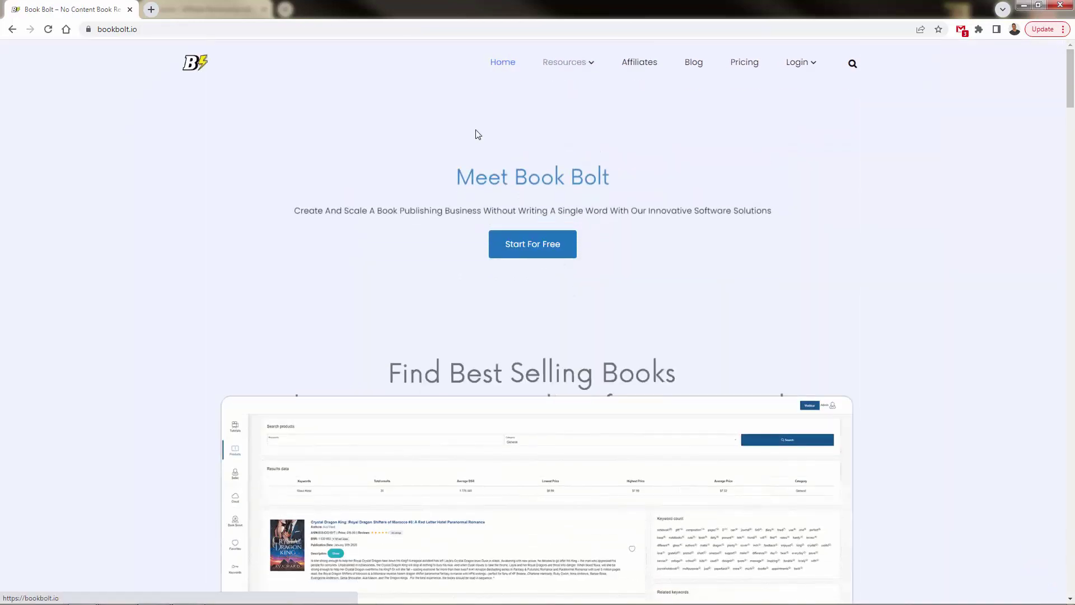
scroll(471, 295, down, 18)
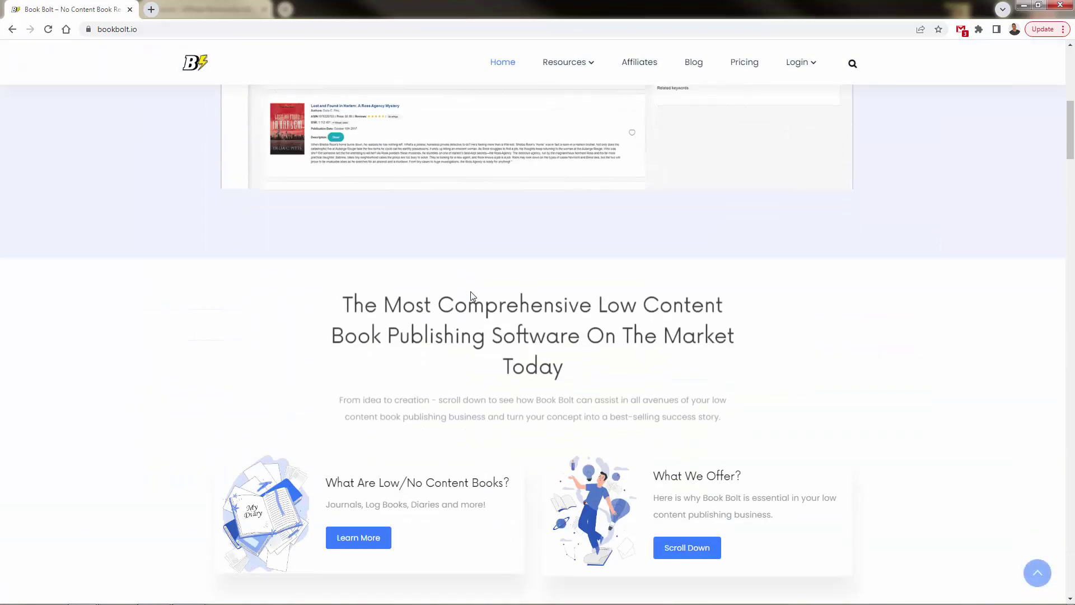
scroll(471, 295, down, 6)
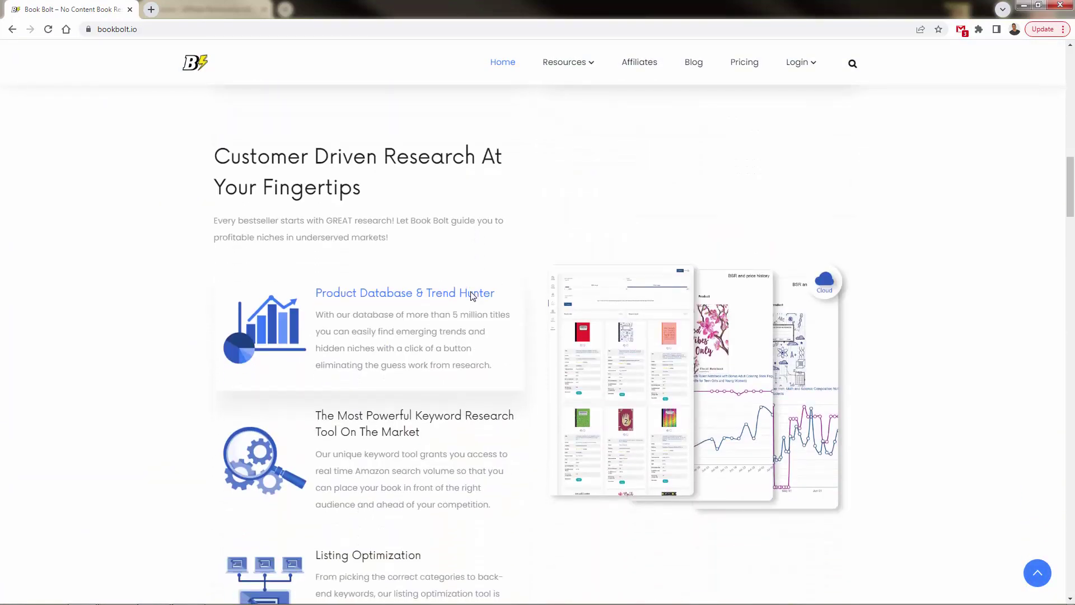
scroll(473, 294, up, 1)
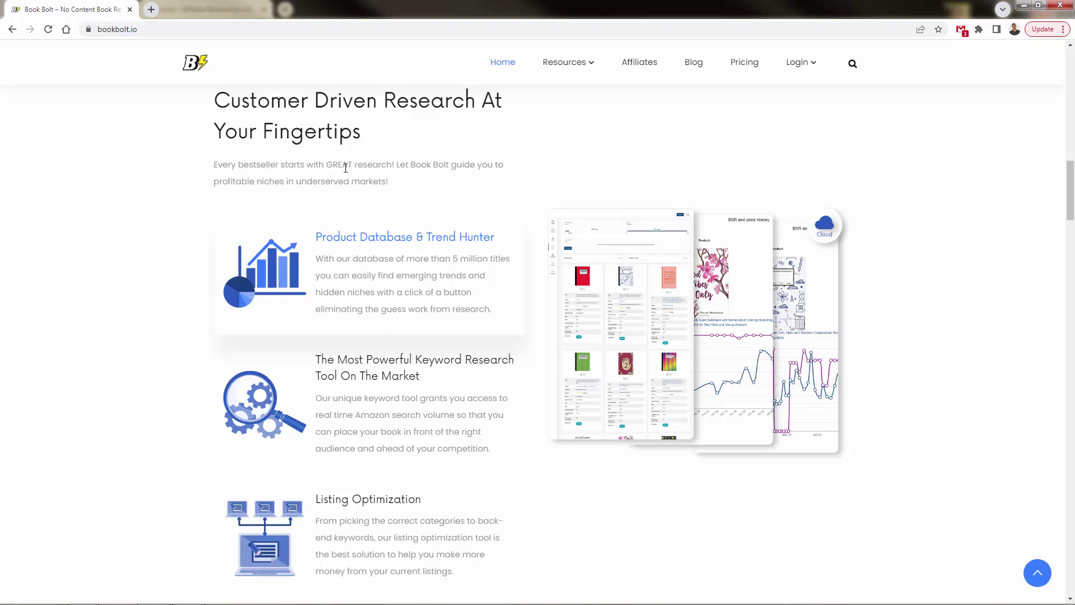
- Show the previews for the keyword research tool and for Listing Optimization
click(330, 392)
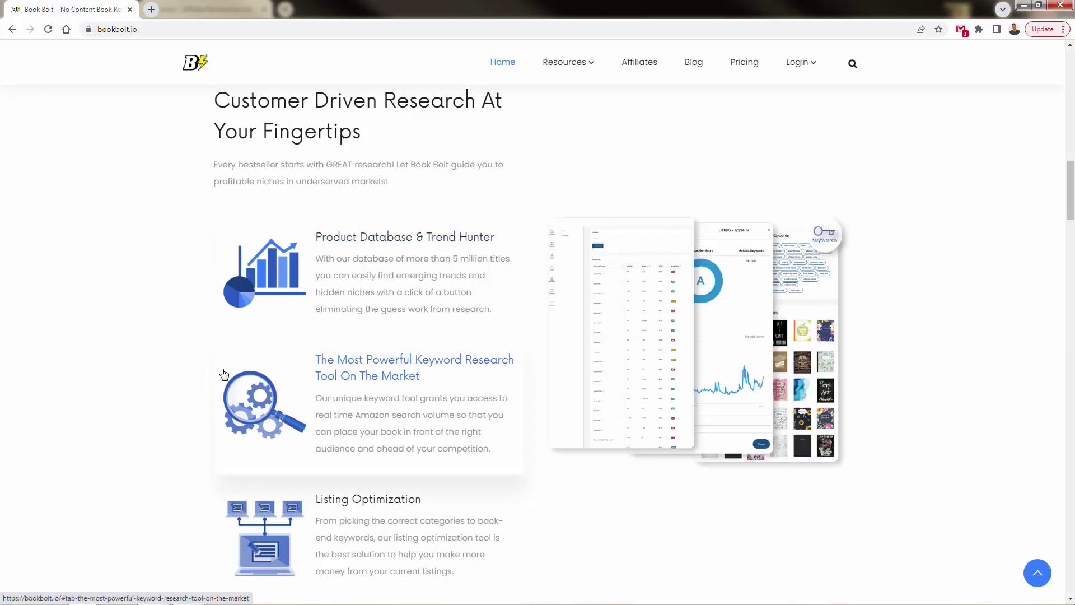
scroll(213, 374, down, 1)
scroll(213, 373, down, 1)
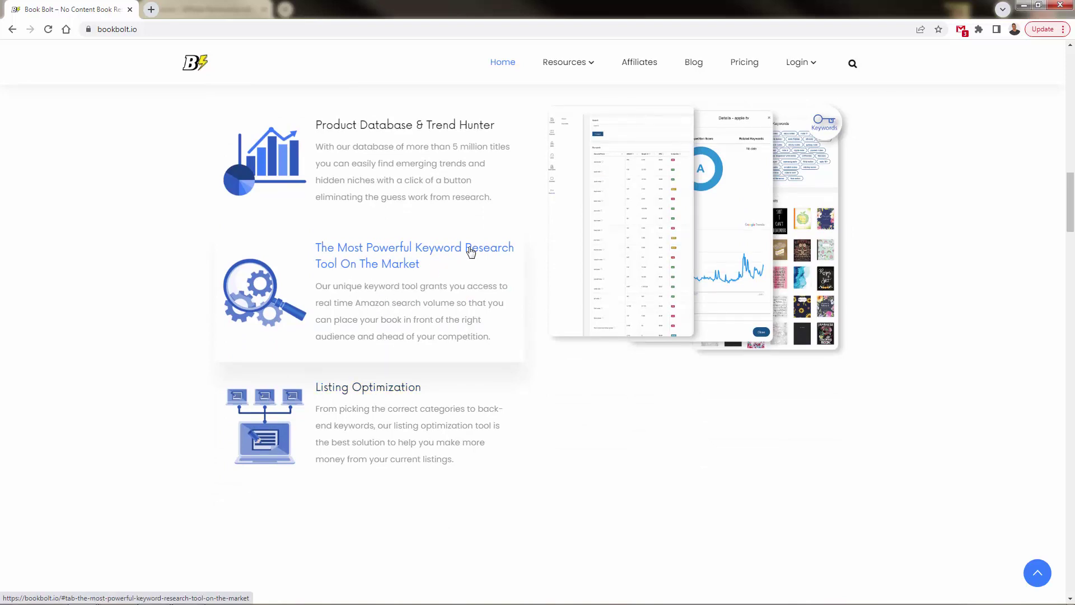
click(374, 402)
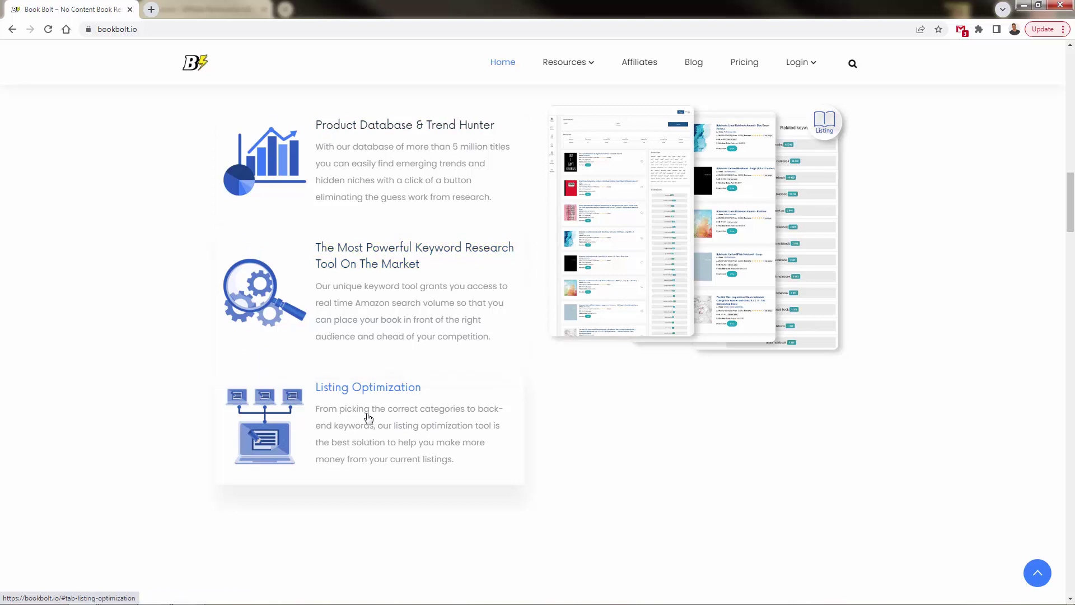
- Examine the home page's book design suite features and the Puzzle Wiz and Interior Wizard Pro section
scroll(367, 413, down, 5)
scroll(367, 412, down, 2)
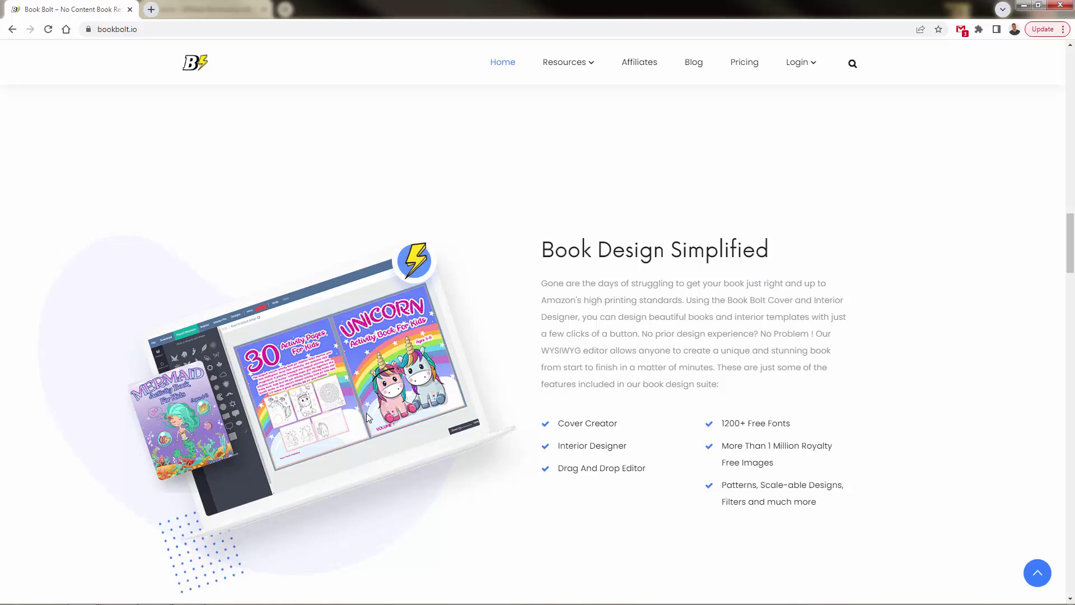
scroll(367, 414, down, 1)
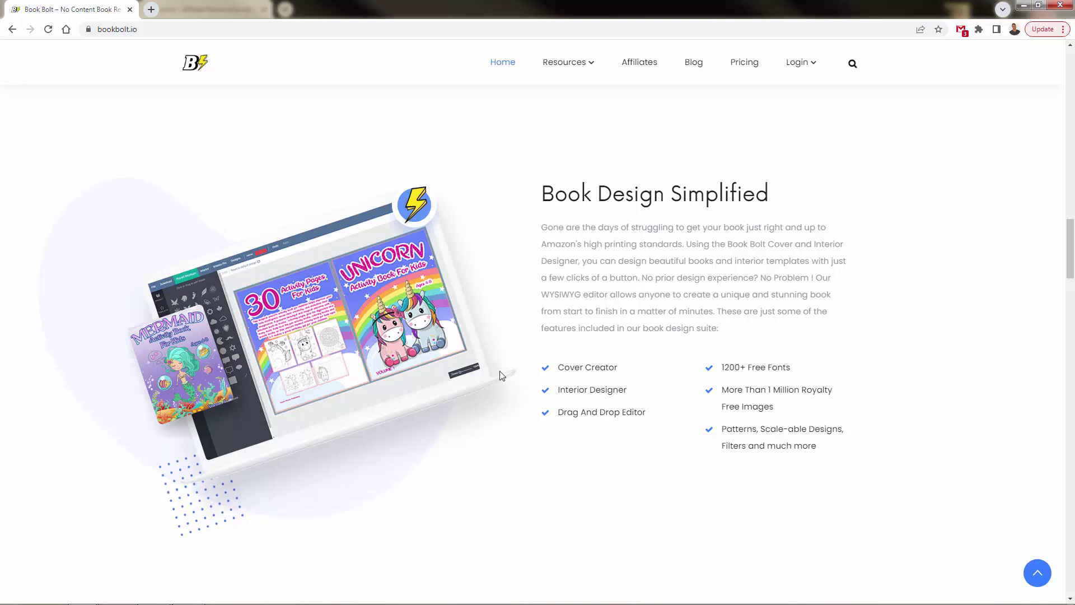
scroll(500, 397, down, 2)
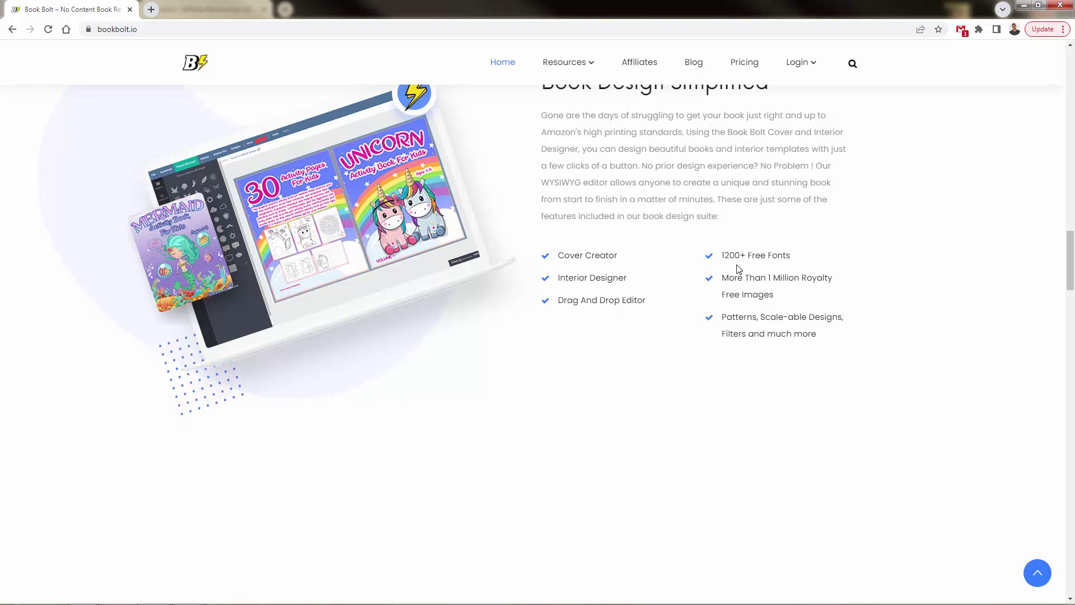
scroll(298, 435, down, 5)
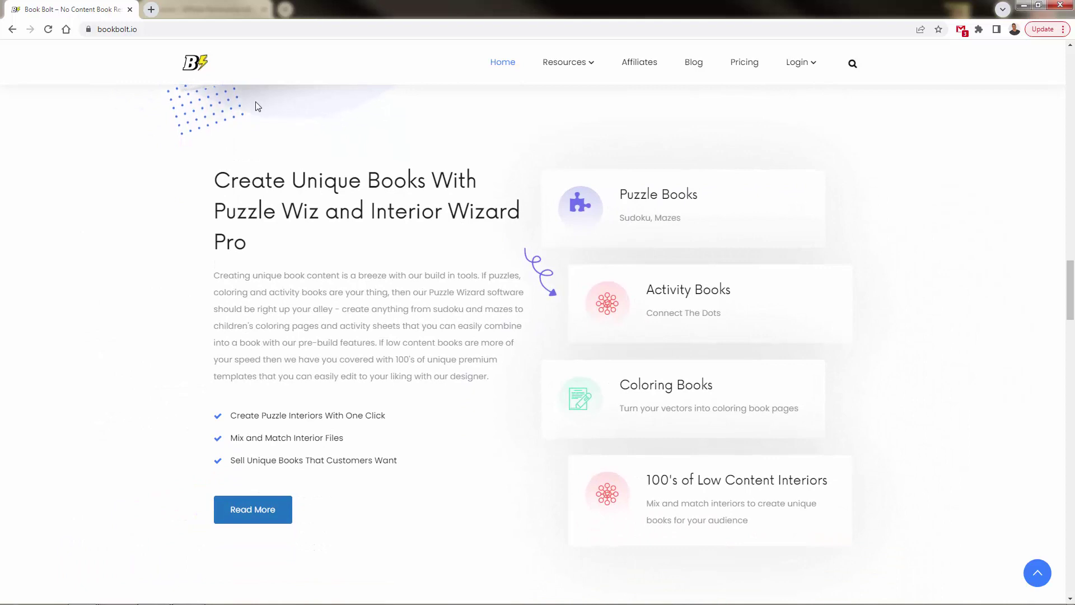
scroll(257, 106, down, 1)
scroll(257, 106, up, 1)
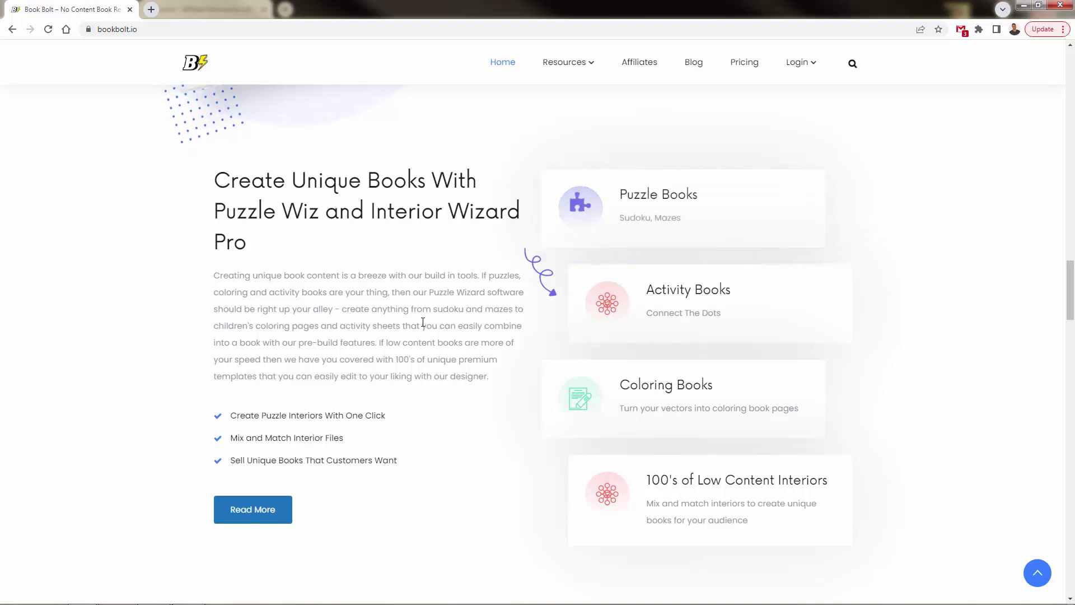
scroll(424, 324, down, 4)
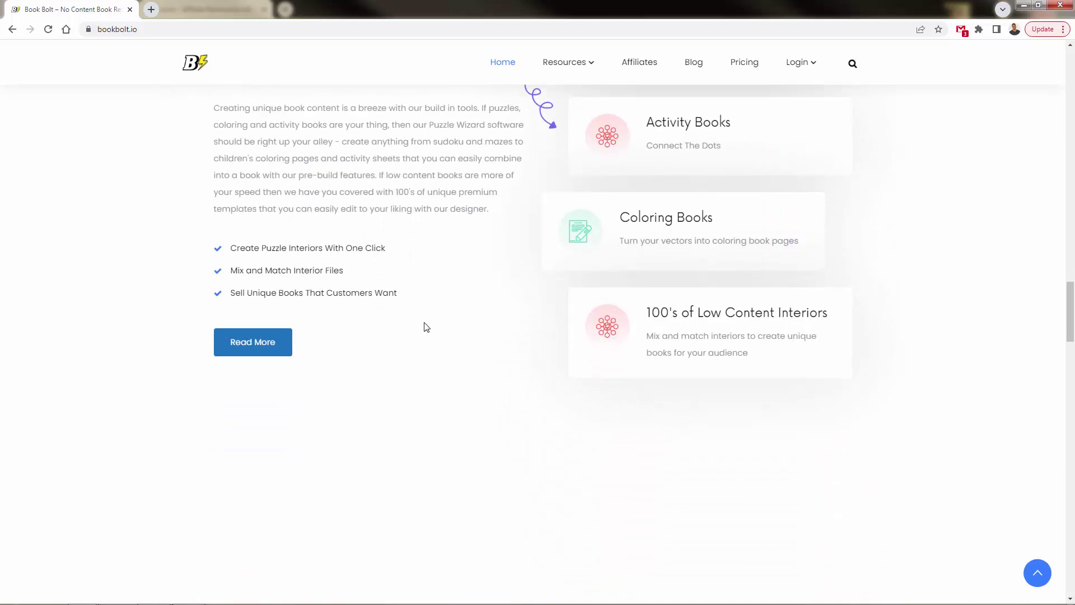
- Review the home page's time-saving utilities, global community and user review sections down to the pricing plans
scroll(377, 190, down, 5)
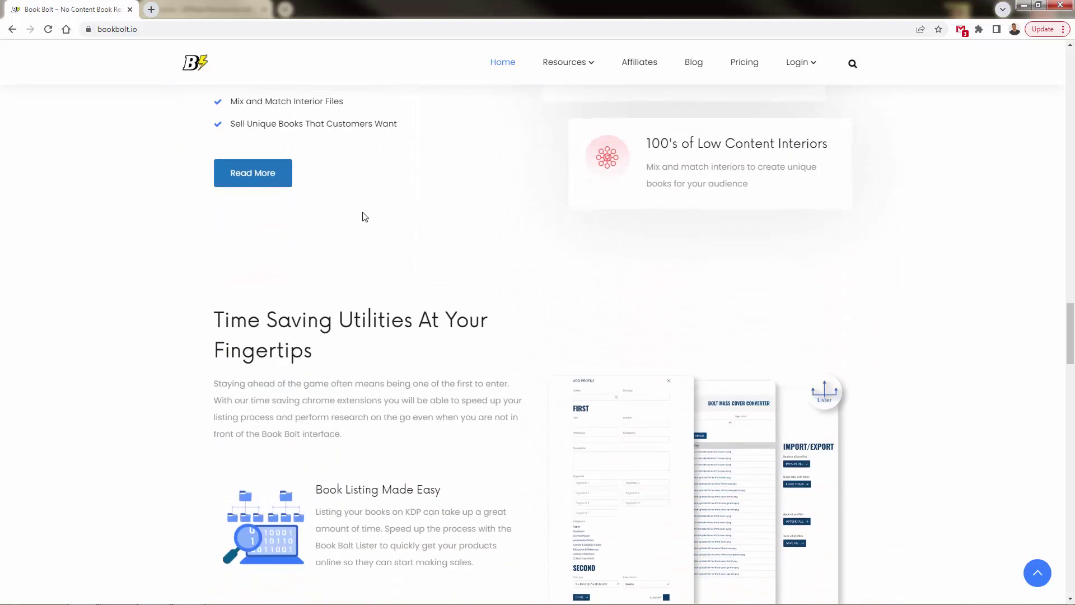
scroll(356, 217, down, 2)
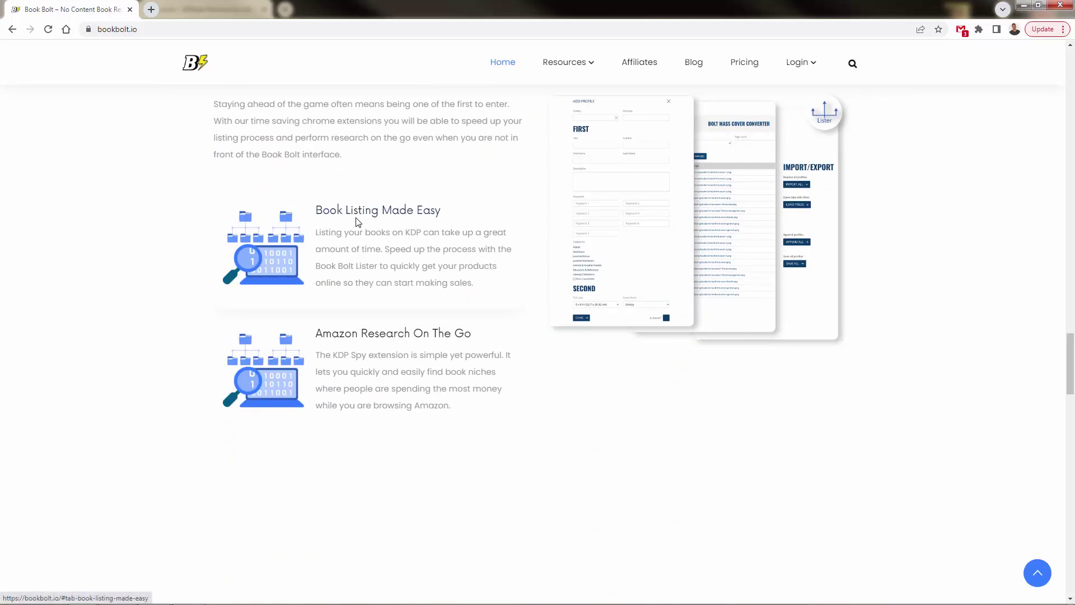
scroll(358, 222, down, 2)
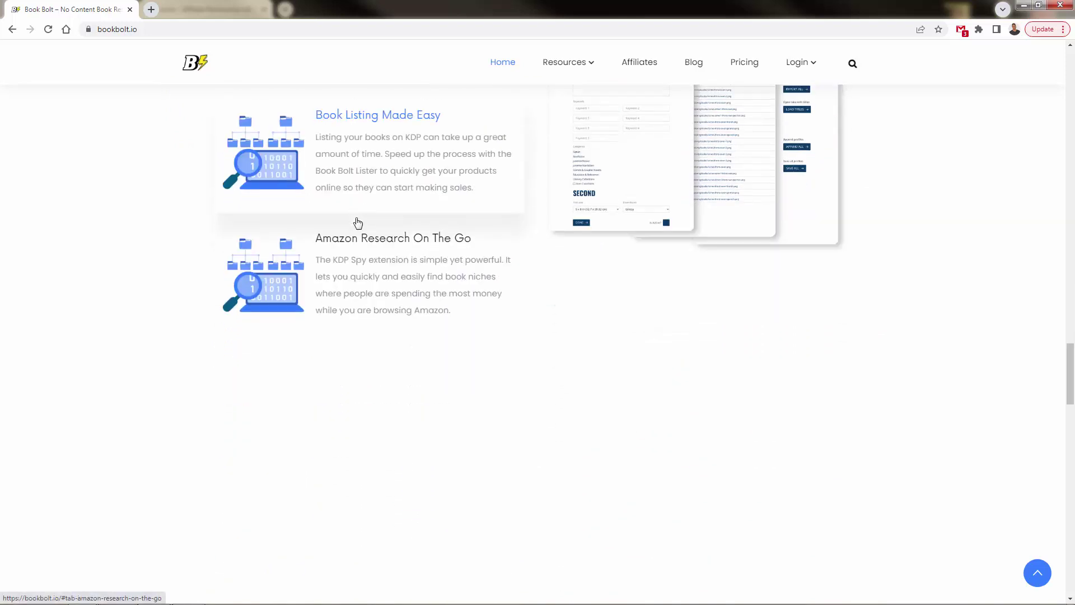
scroll(357, 222, down, 6)
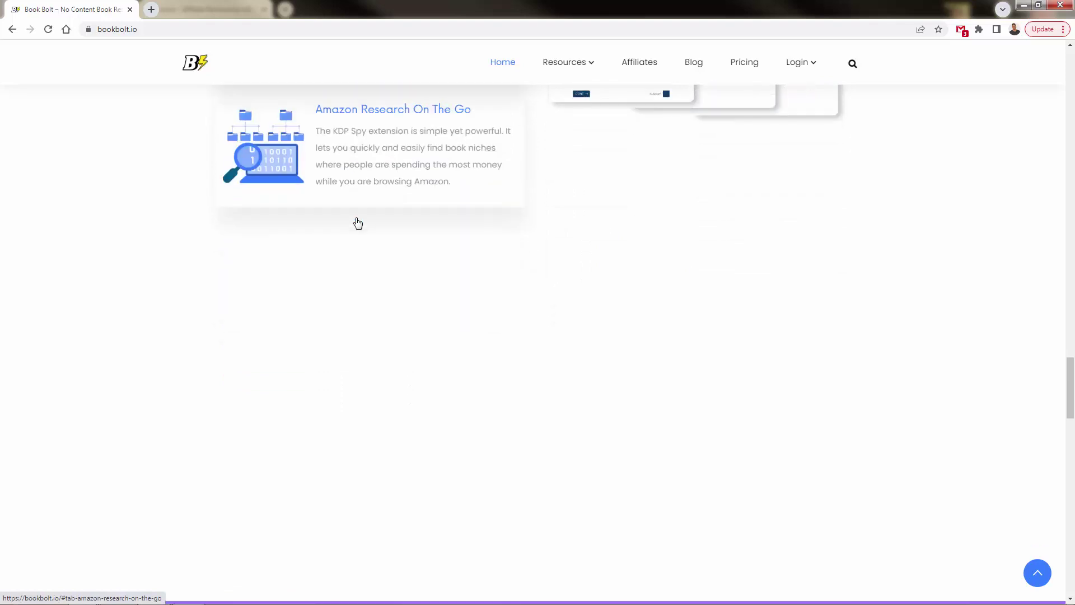
scroll(357, 223, down, 4)
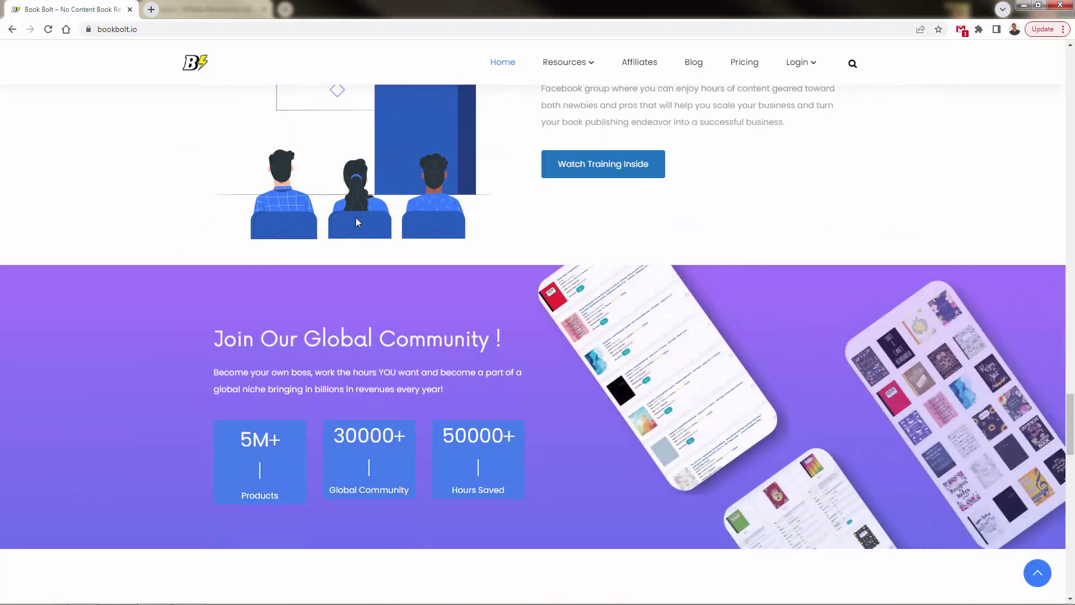
scroll(356, 222, down, 2)
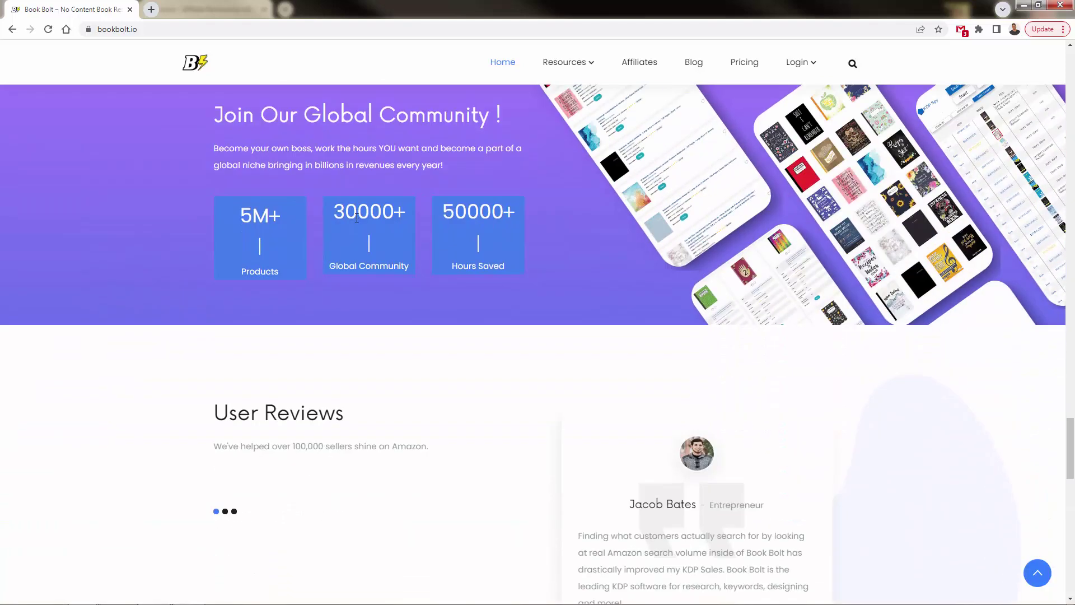
scroll(357, 218, down, 6)
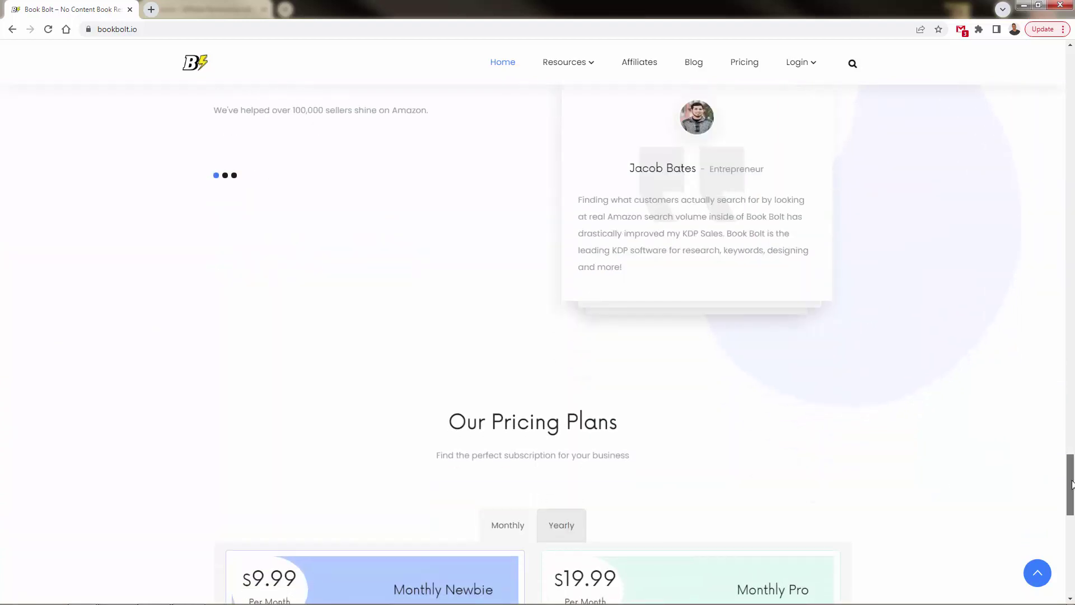
- View the Monthly Newbie and Monthly Pro plans in the home page's pricing section
drag(1070, 474, 1071, 517)
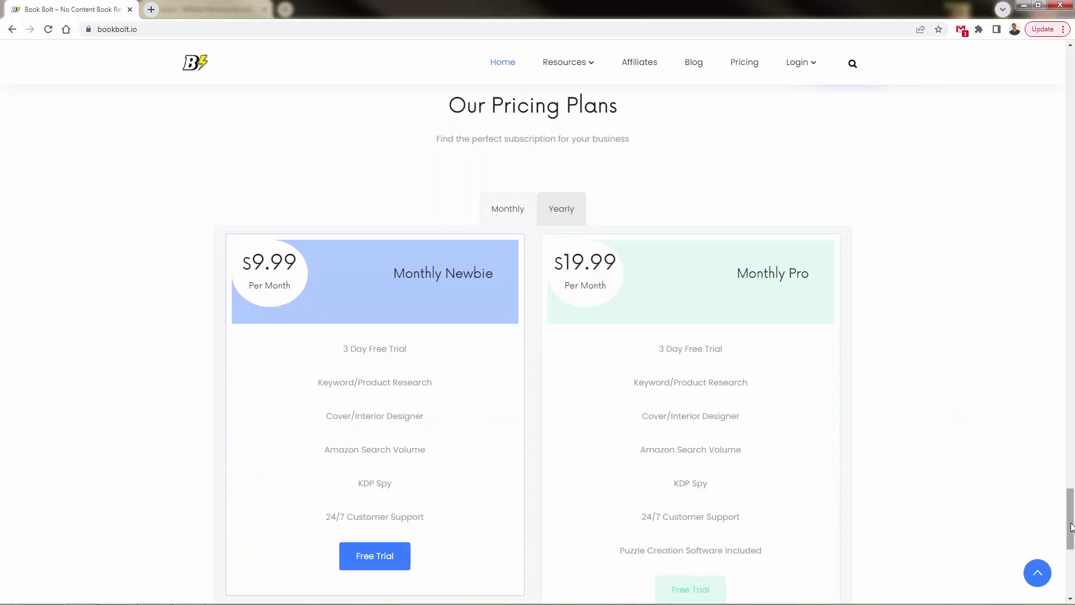
drag(1070, 504, 1070, 507)
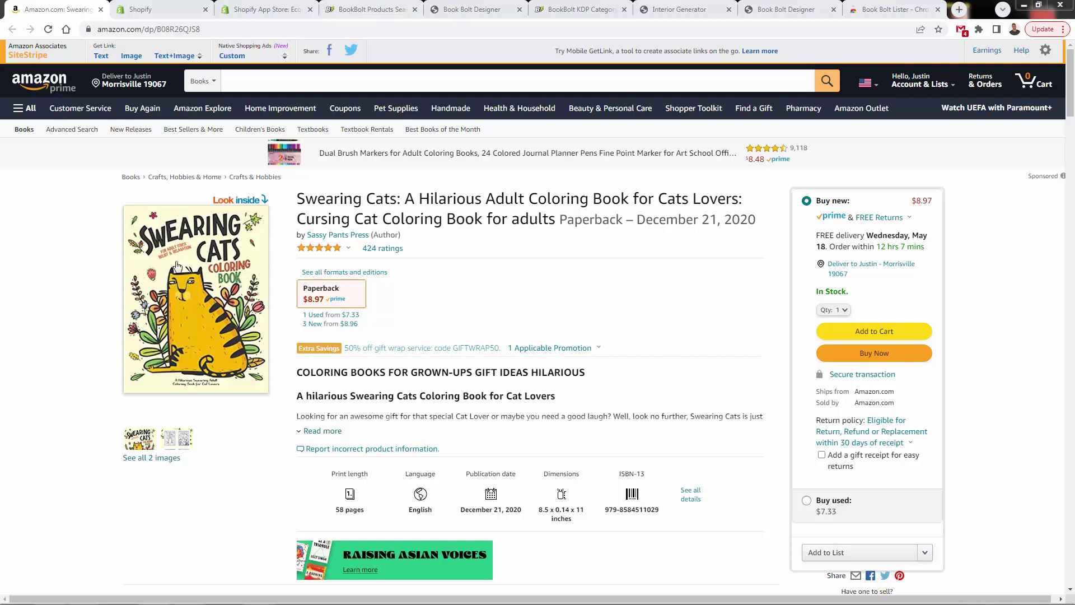
- View the Swearing Cats coloring book's back cover image on Amazon and close the image viewer
click(170, 436)
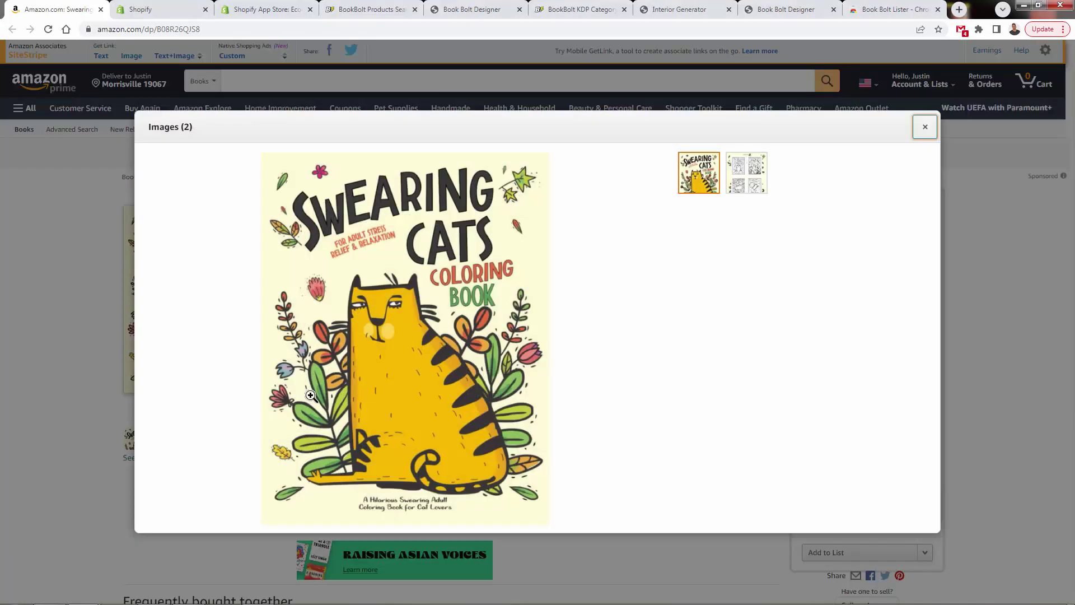
click(744, 187)
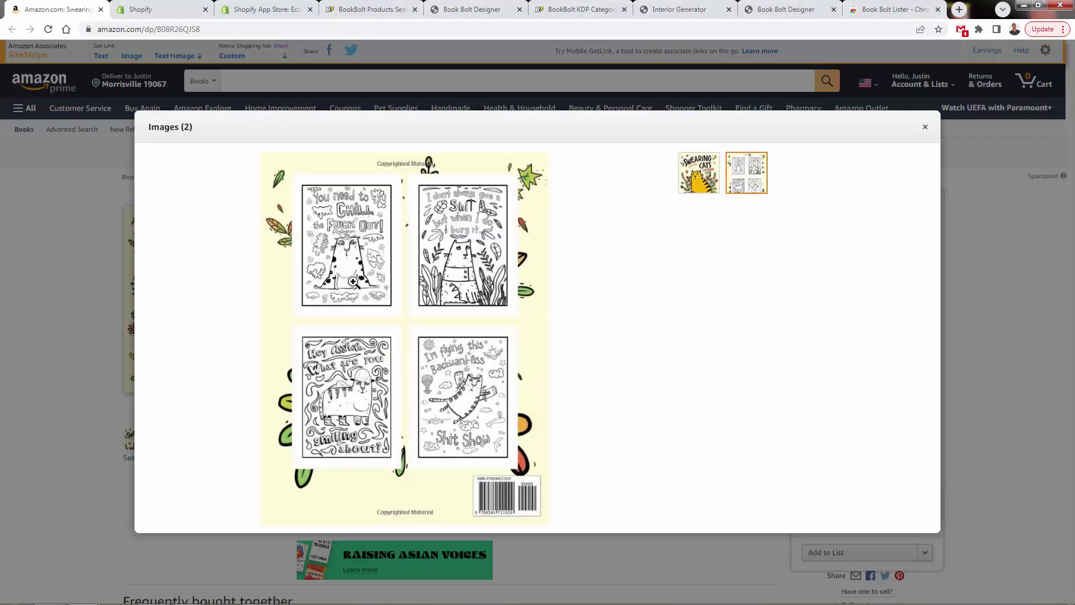
click(93, 267)
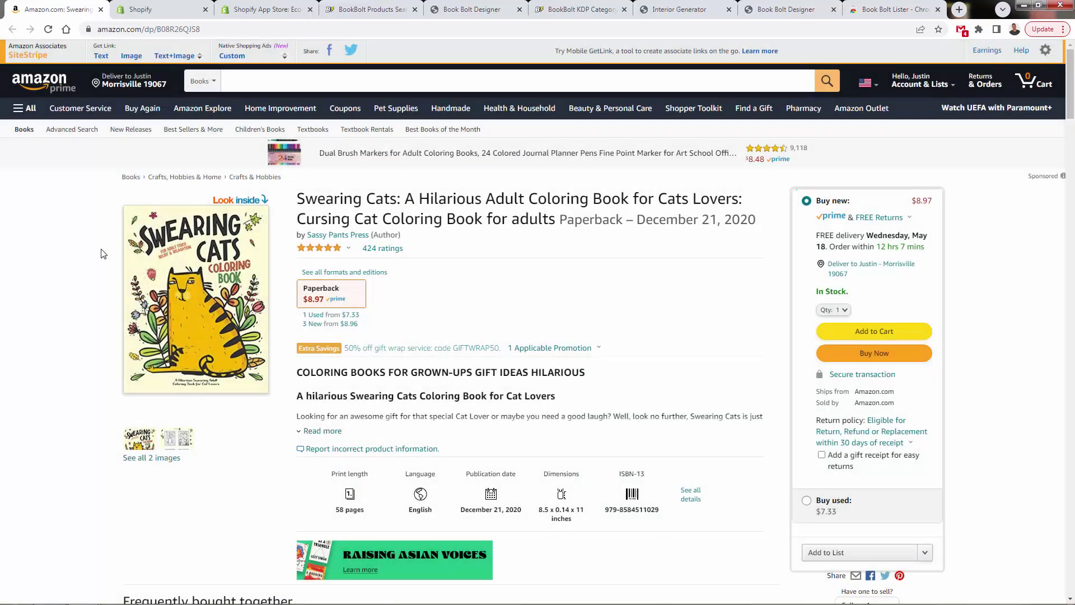
- Go to the Interior Generator and browse its page templates from the blank and ruled pages down past the comic book and graph paper ones
click(560, 11)
click(677, 10)
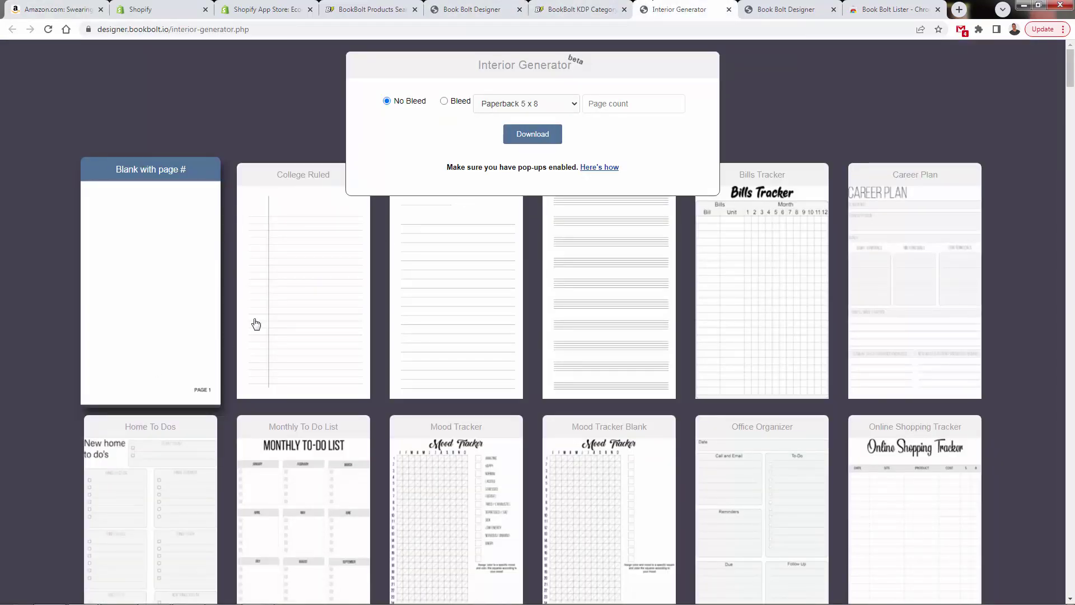
scroll(295, 318, down, 4)
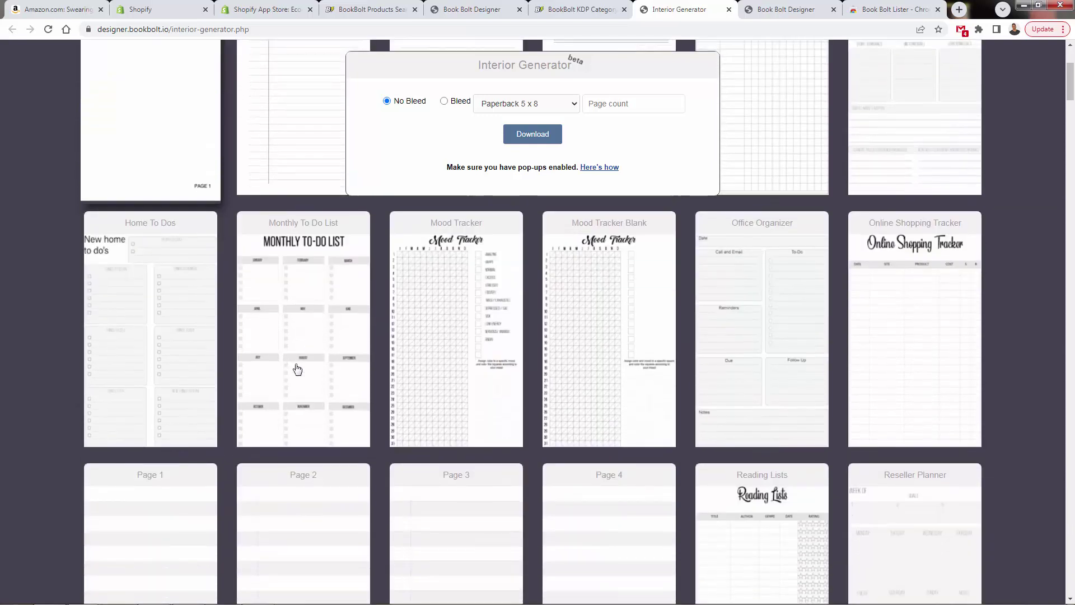
scroll(329, 359, down, 3)
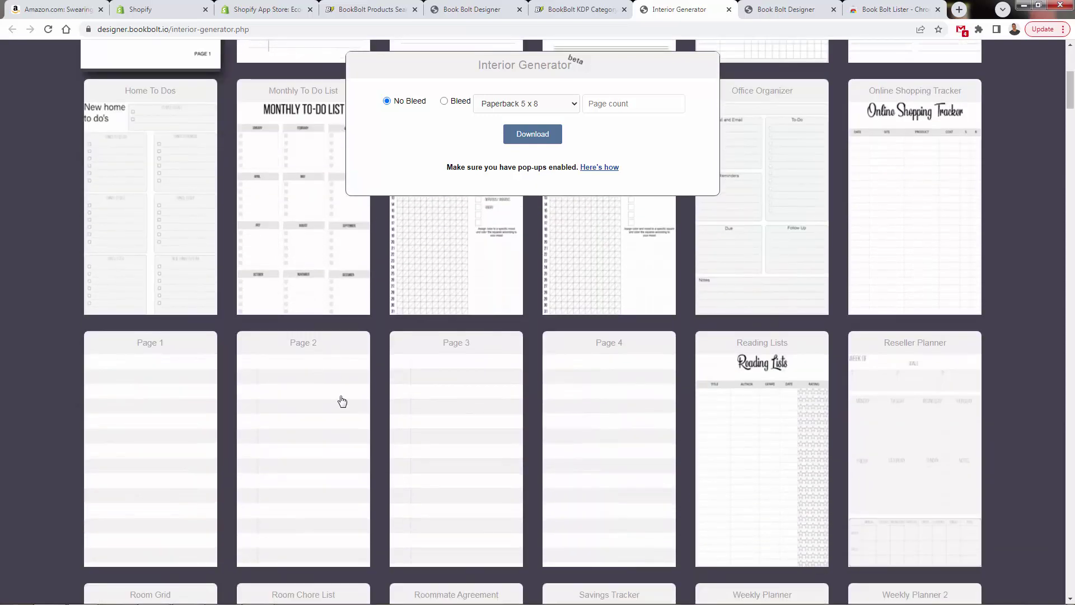
scroll(345, 404, down, 7)
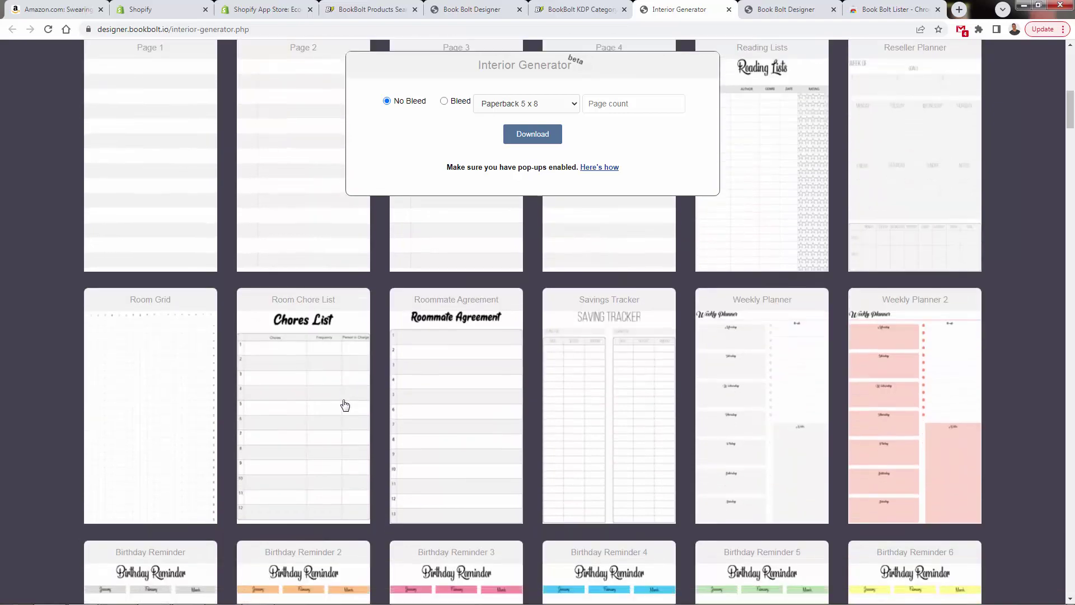
scroll(345, 404, down, 20)
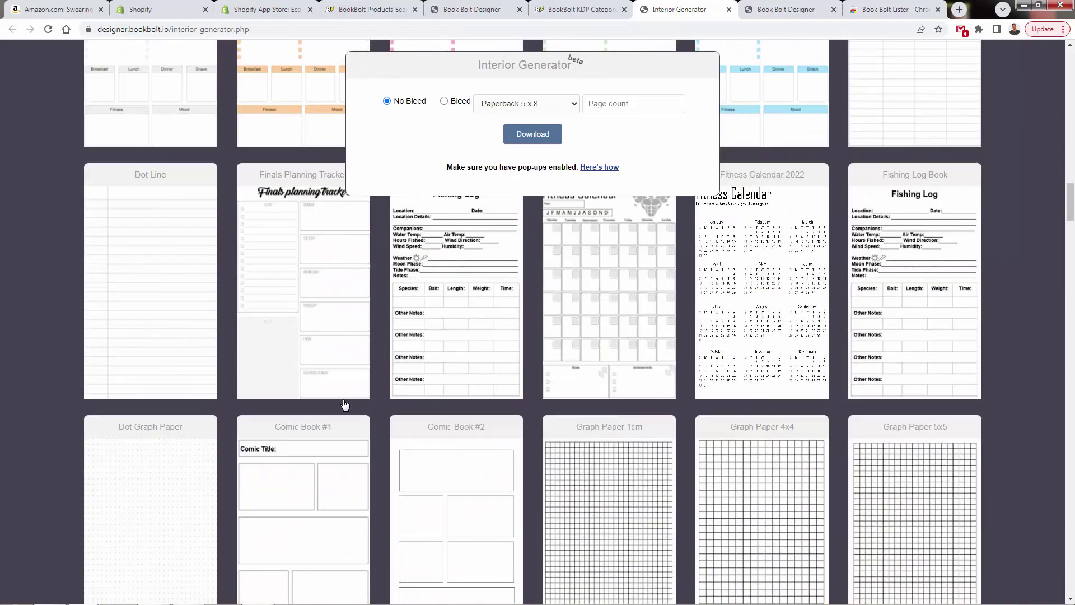
scroll(345, 405, down, 5)
click(263, 10)
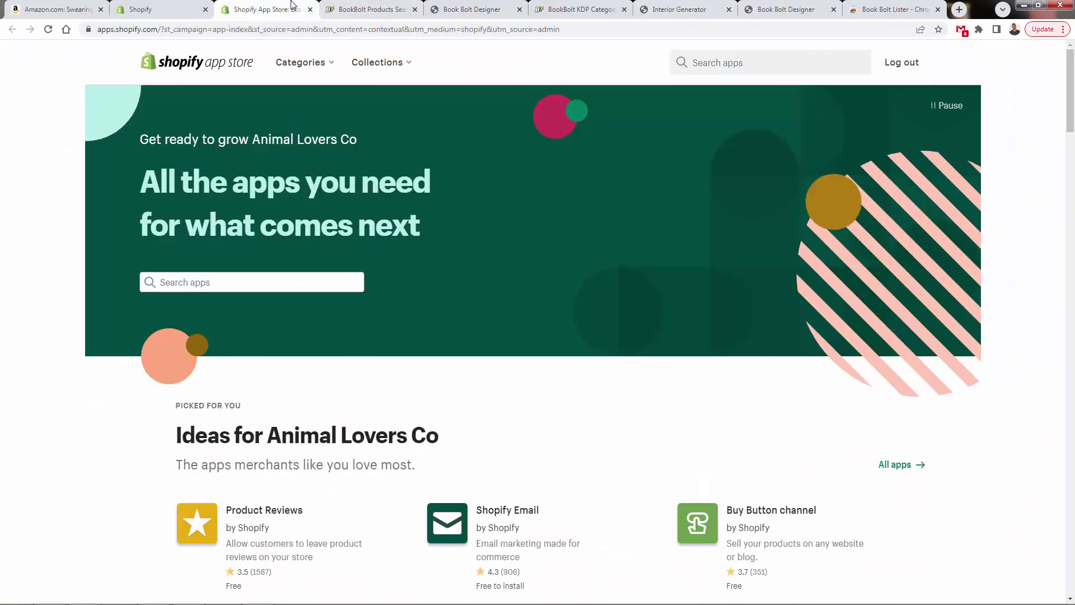
click(360, 7)
click(64, 17)
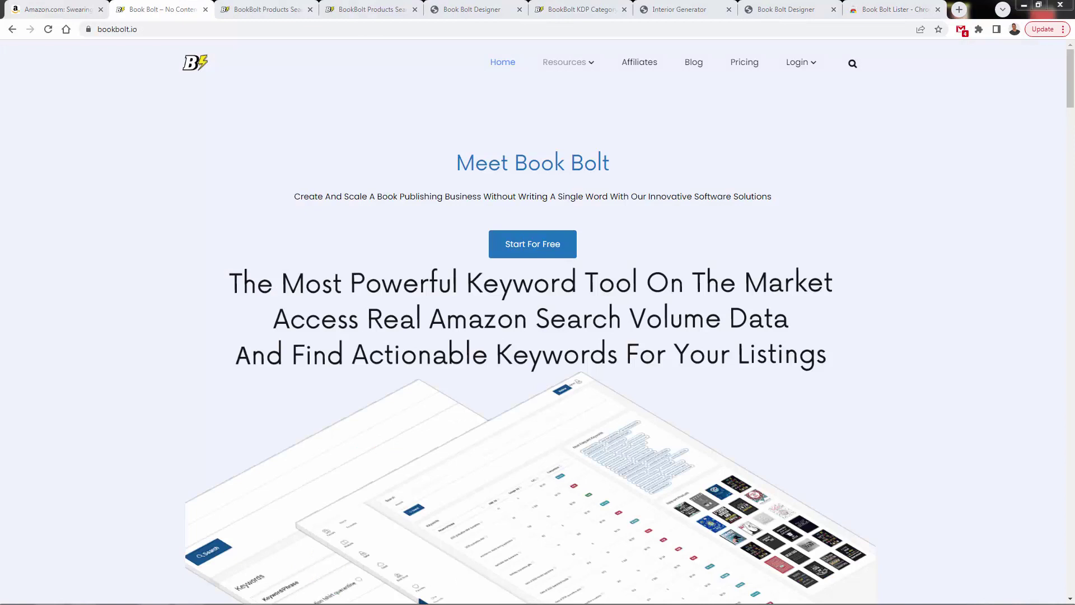
click(274, 9)
click(178, 9)
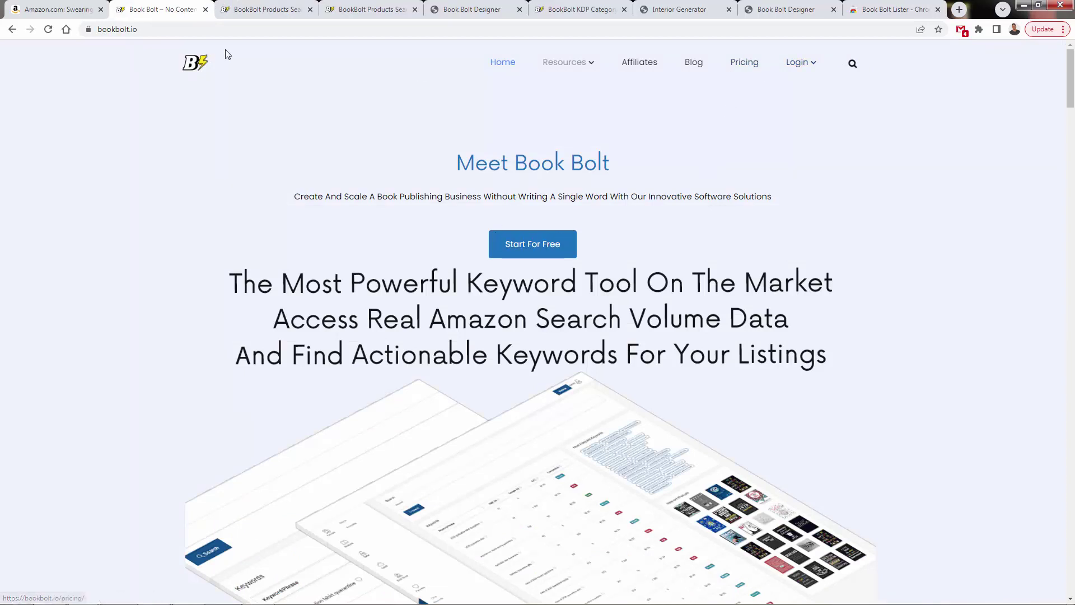
- Open Book Bolt's research tutorials page and dismiss the Quick Tips window
click(260, 9)
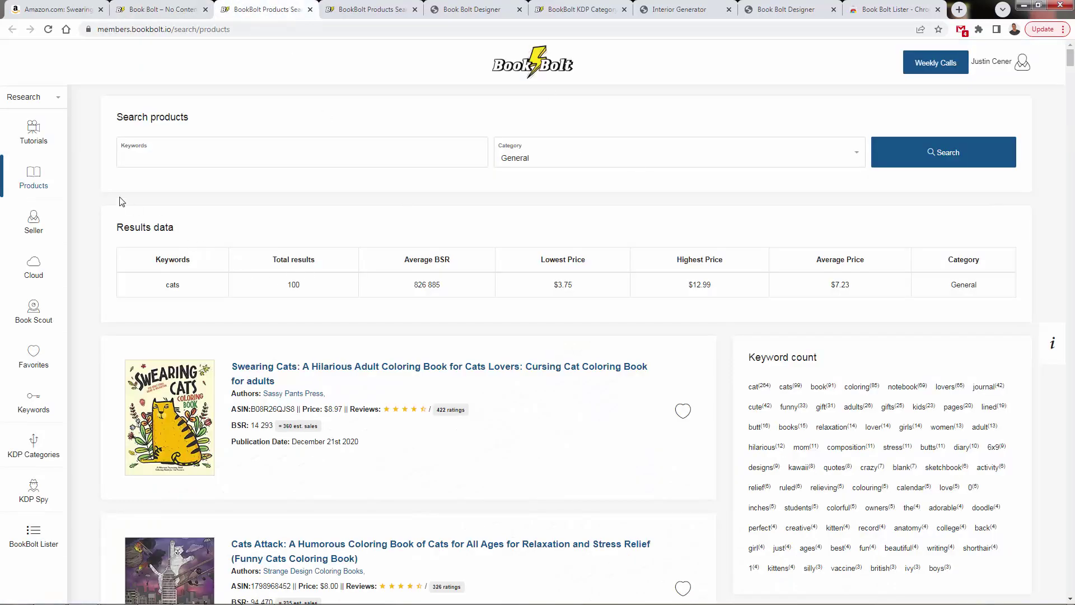
click(44, 140)
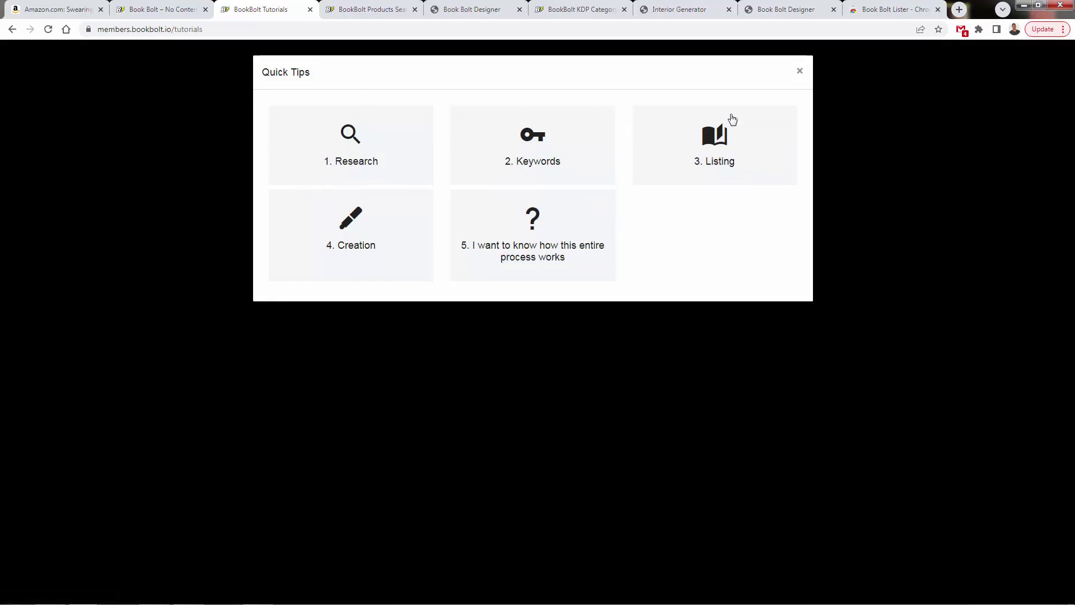
click(800, 74)
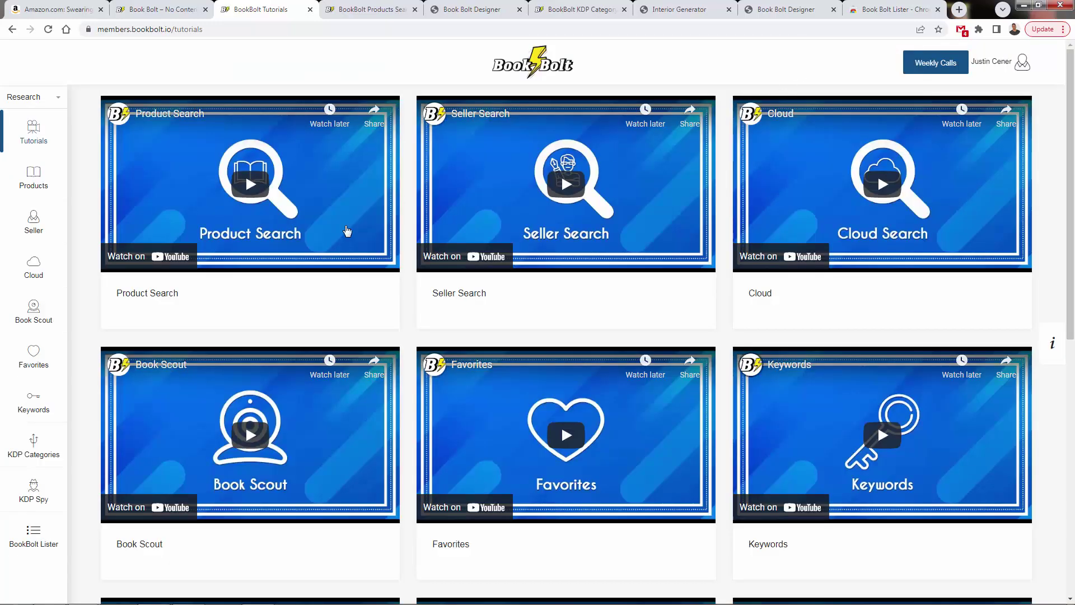
- Return to the product search and enter "c" as the search keyword
click(40, 192)
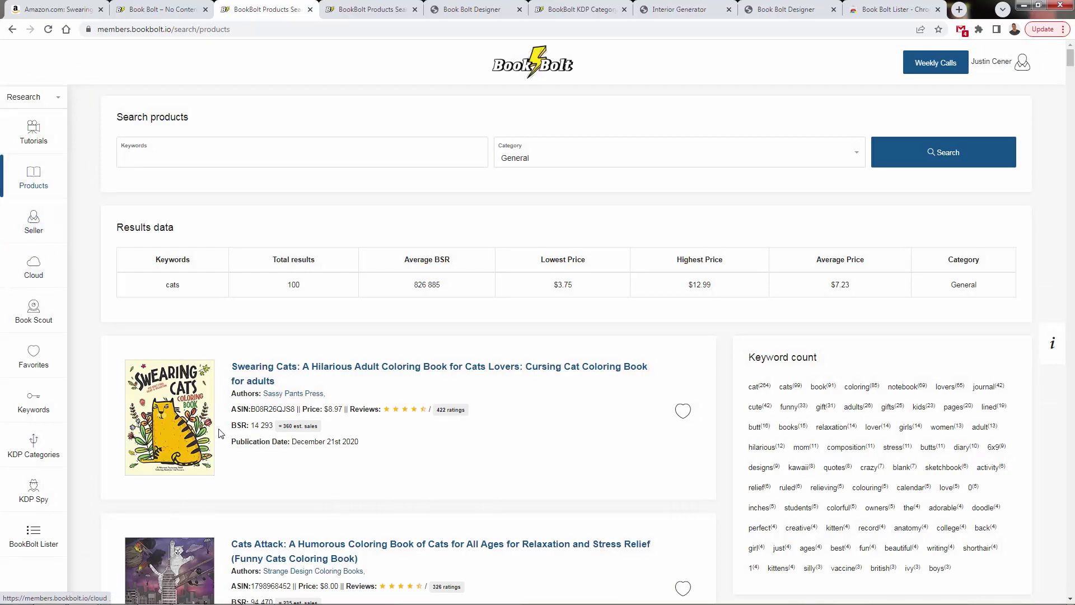
scroll(264, 396, down, 5)
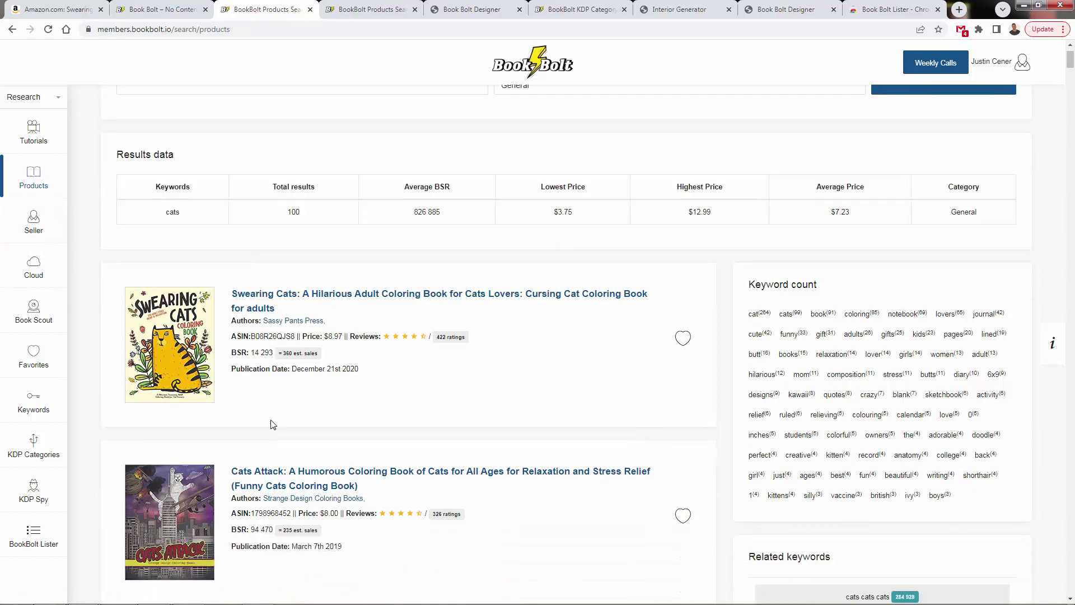
scroll(274, 418, up, 5)
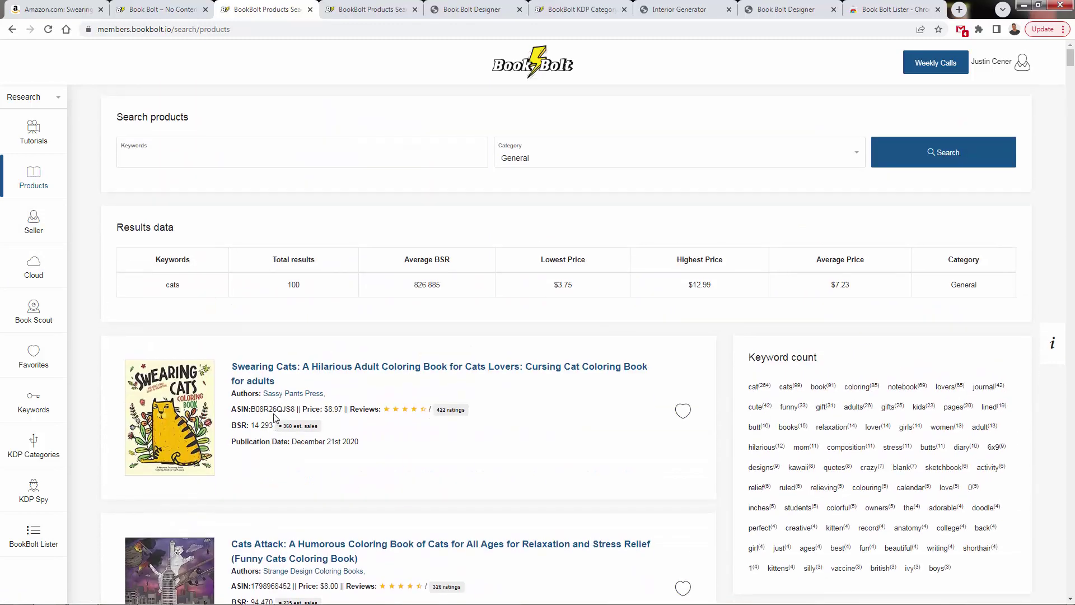
click(179, 145)
text(c)
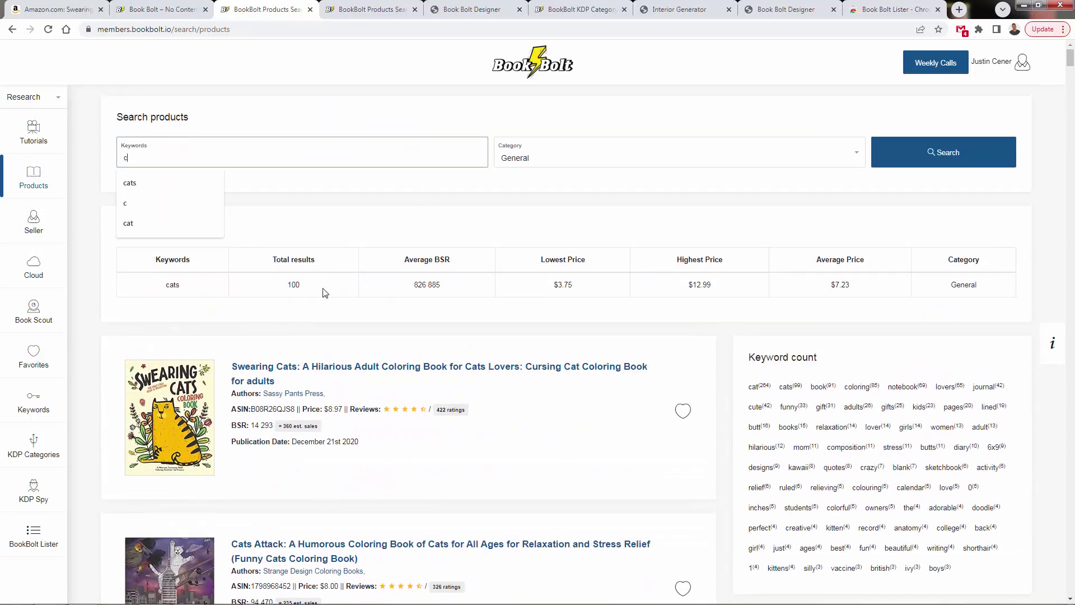
click(422, 266)
- Review the keyword count and cat book results, checking the Swearing Cats book against its Amazon listing
scroll(446, 303, down, 3)
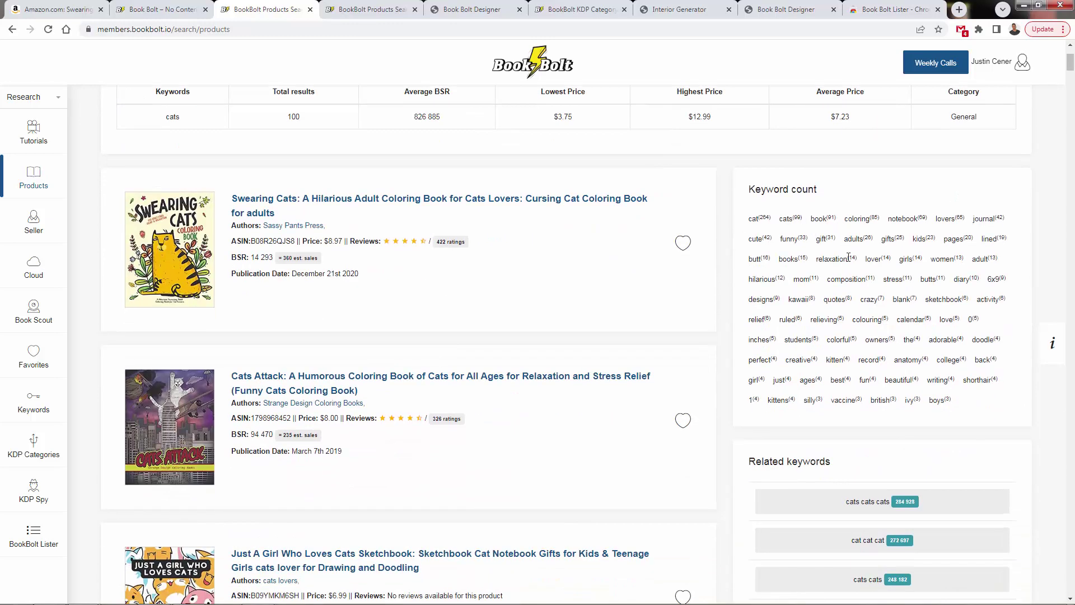
scroll(850, 269, down, 1)
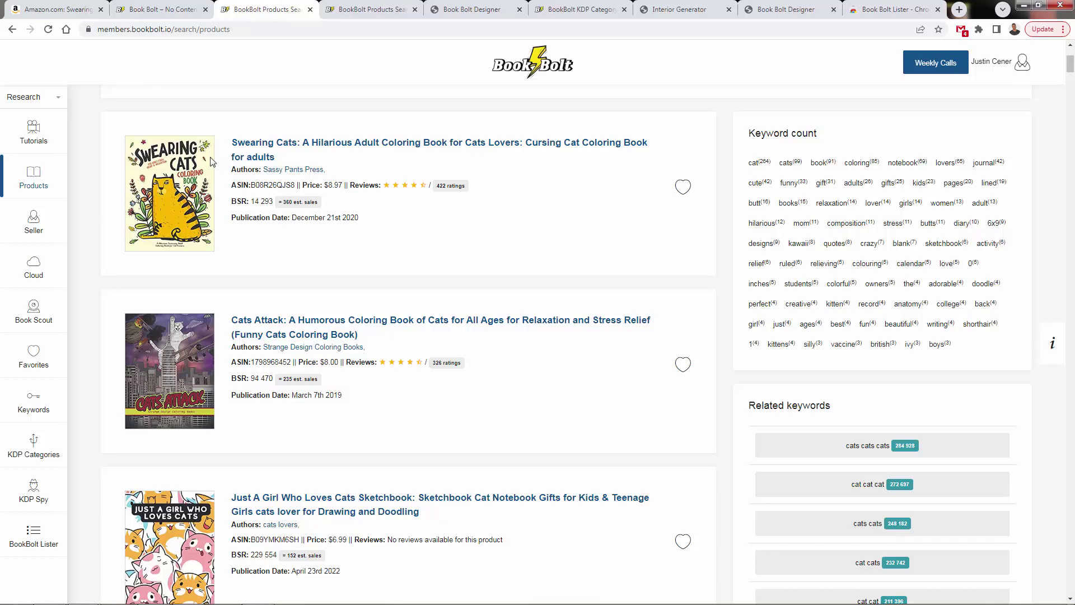
click(85, 8)
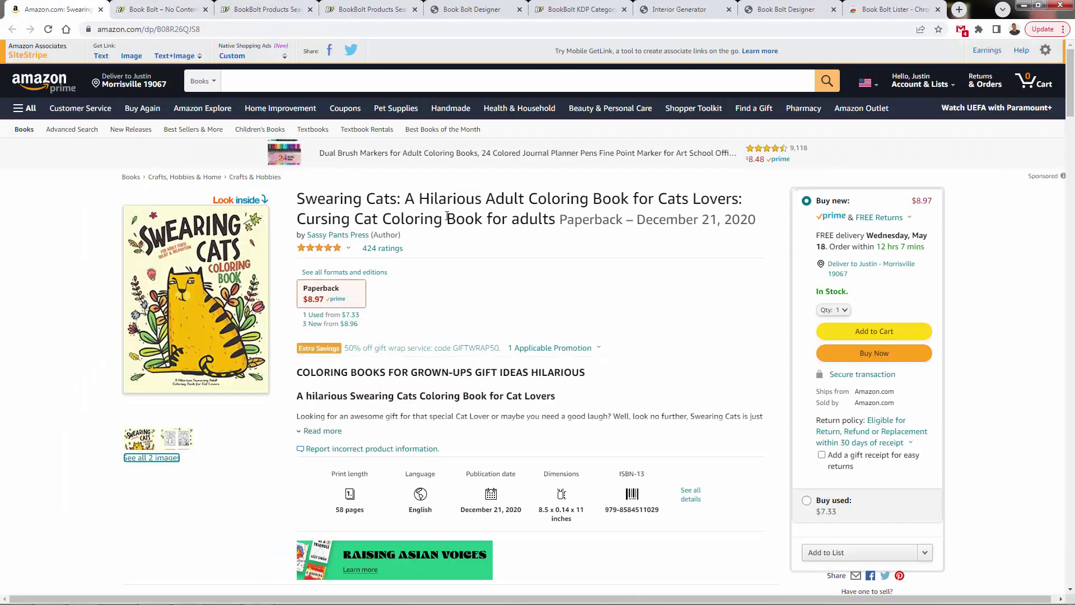
click(154, 9)
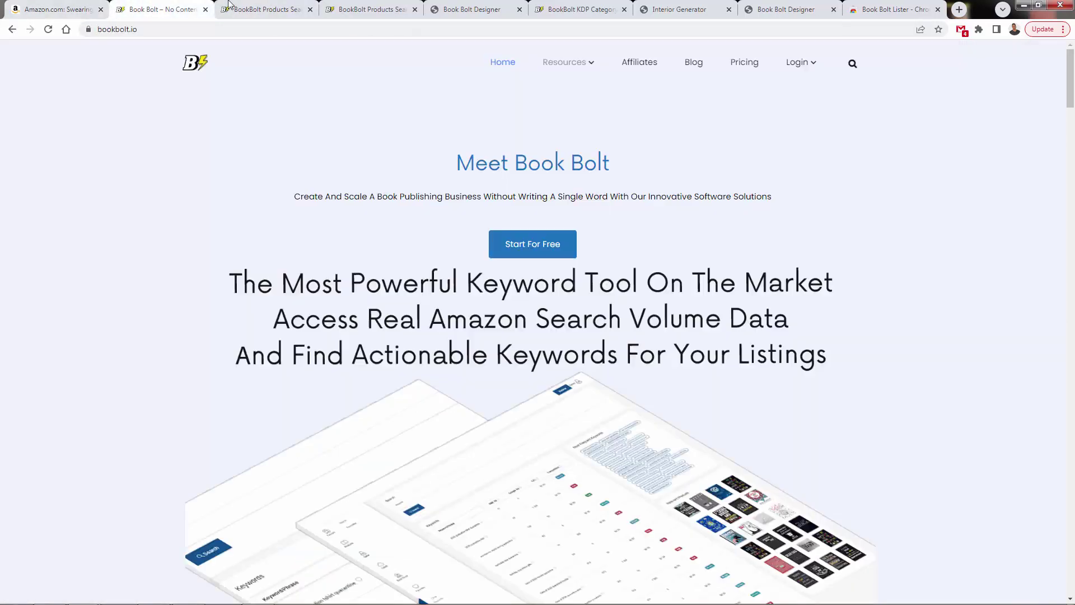
click(274, 7)
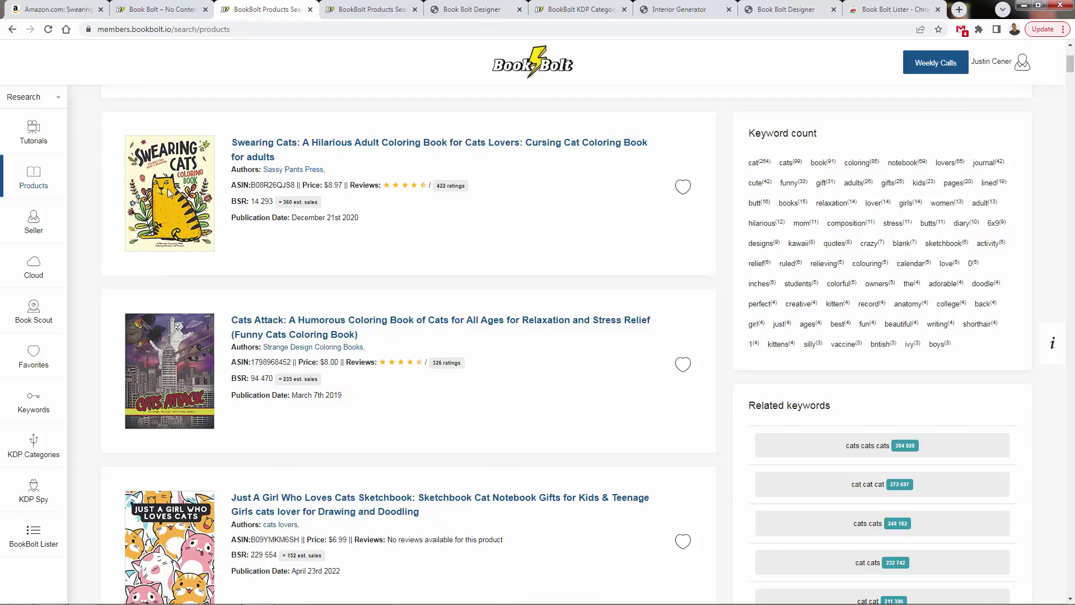
- Return to the Interior Generator and browse the rest of its templates down to the tracker, journal and room design pages
click(506, 6)
click(620, 5)
click(677, 8)
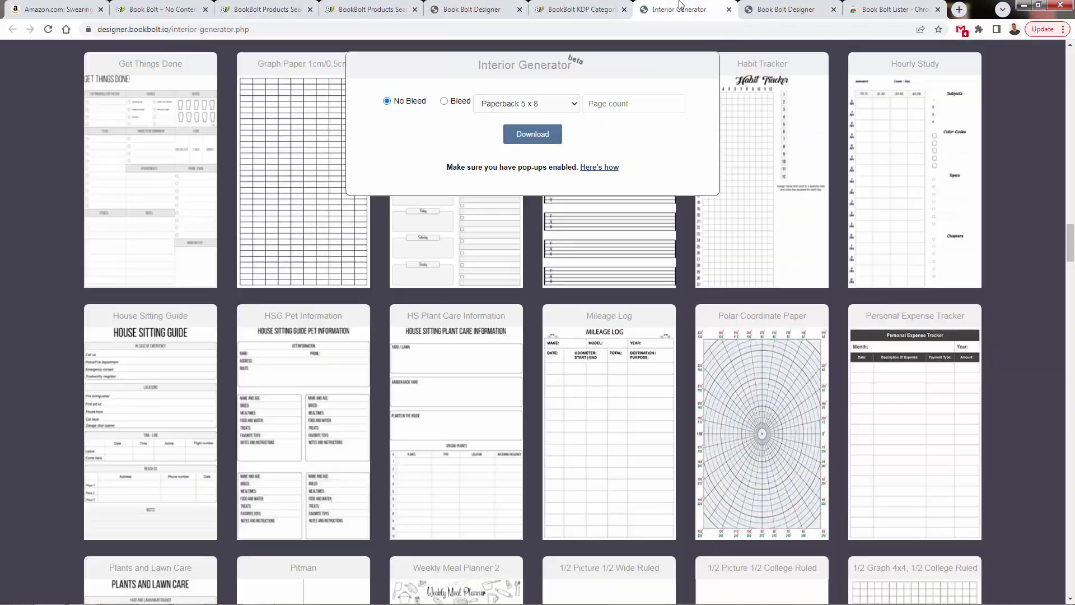
scroll(354, 395, down, 15)
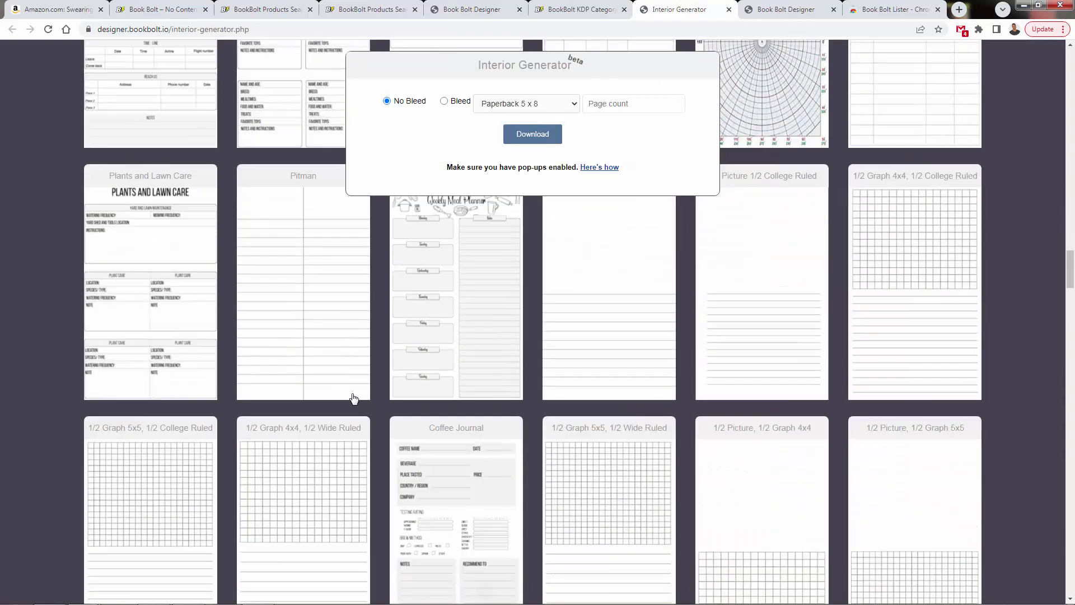
scroll(357, 389, down, 20)
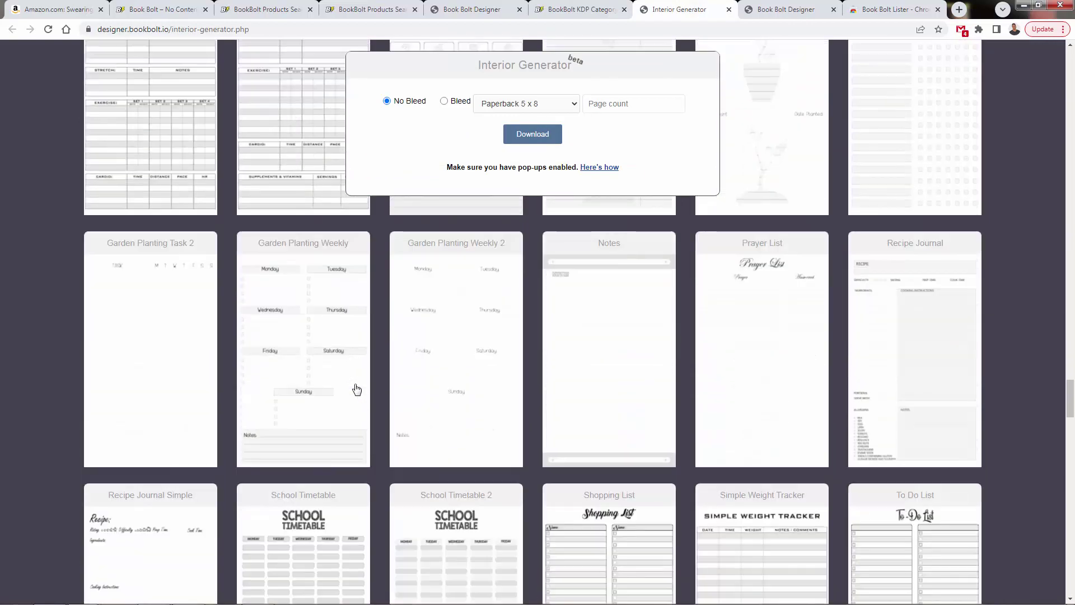
scroll(281, 377, down, 8)
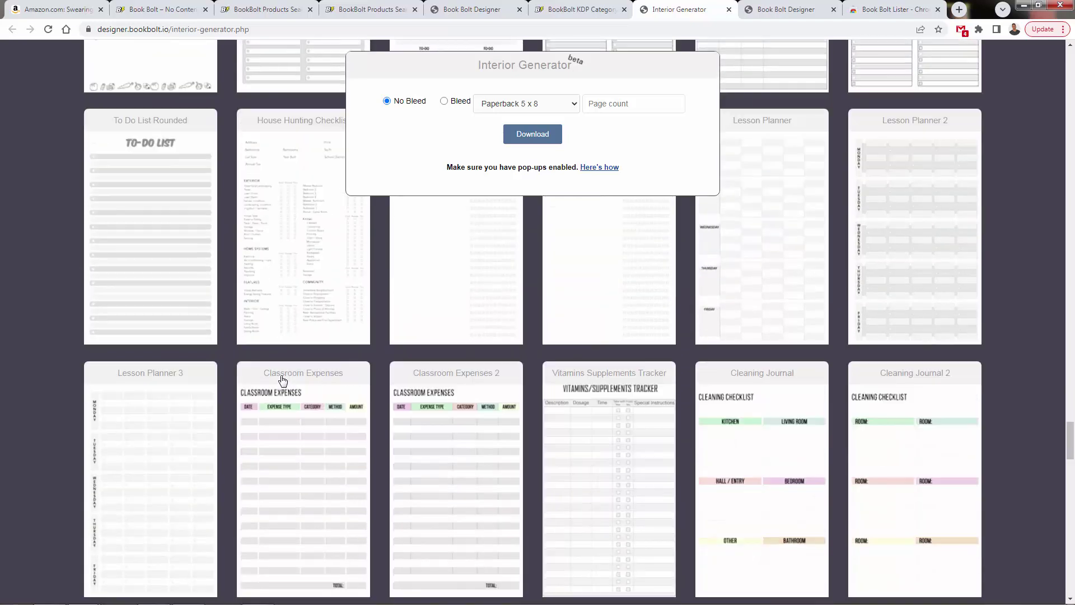
scroll(252, 521, down, 3)
scroll(240, 509, down, 5)
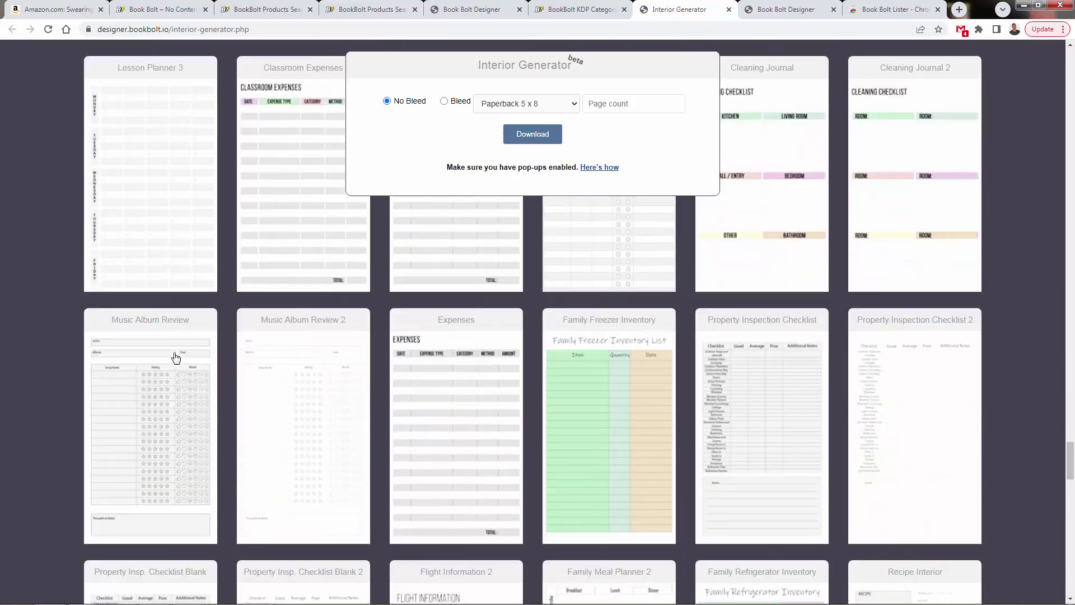
scroll(616, 446, down, 11)
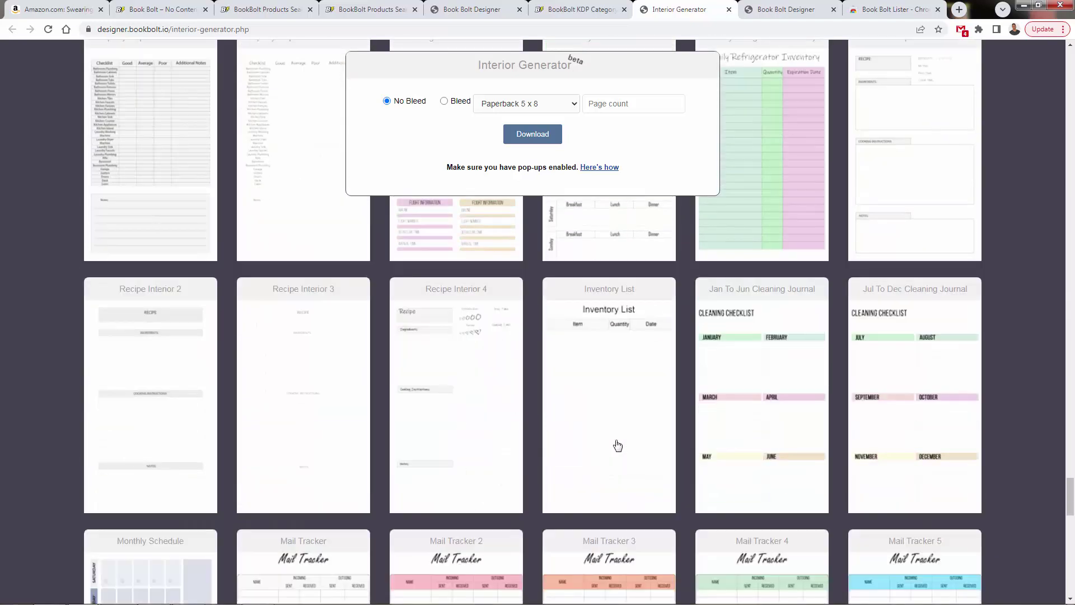
scroll(340, 449, down, 8)
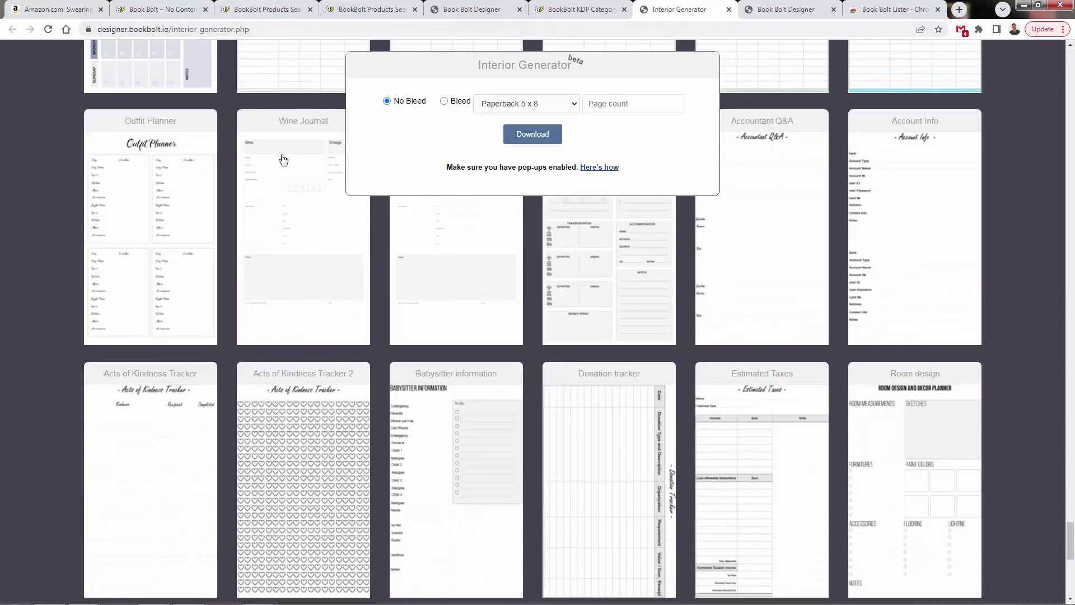
- Return to the product search results for cats and bring the search form and results data into view
click(159, 9)
click(263, 9)
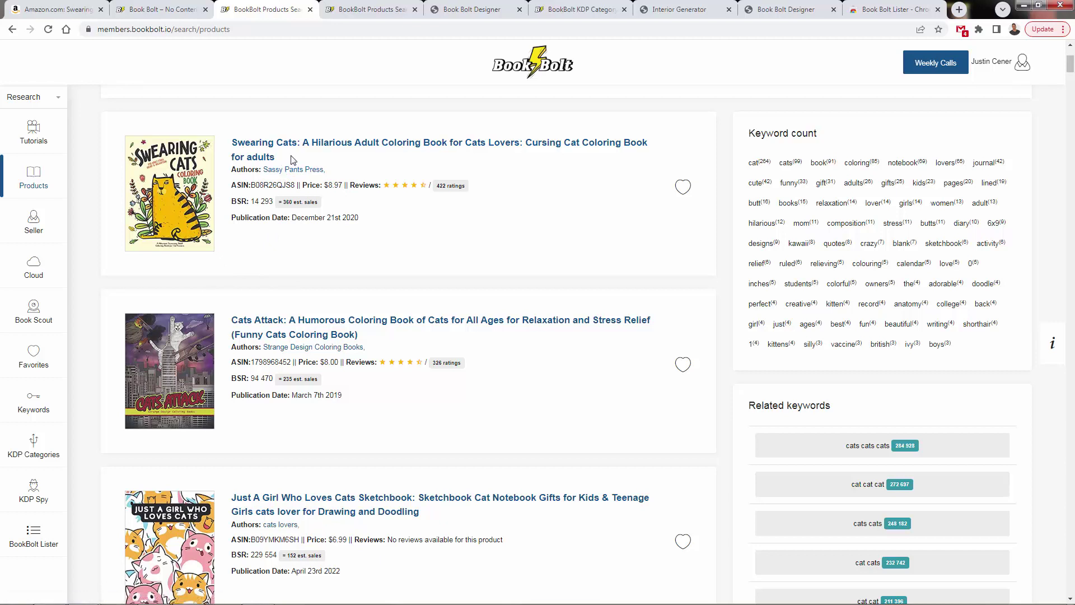
scroll(281, 232, down, 1)
scroll(283, 261, up, 2)
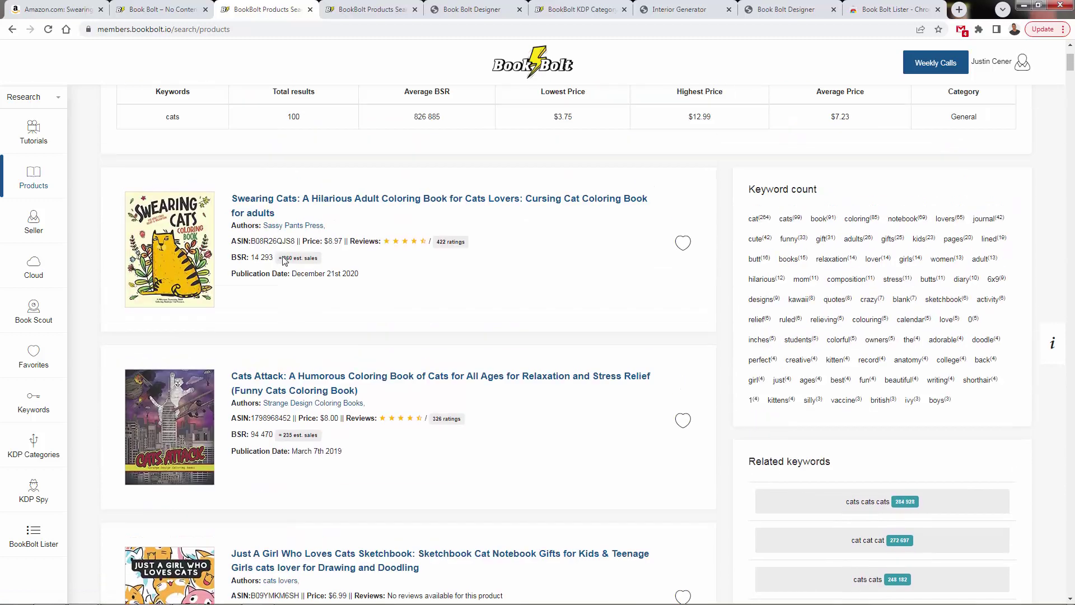
scroll(284, 256, up, 3)
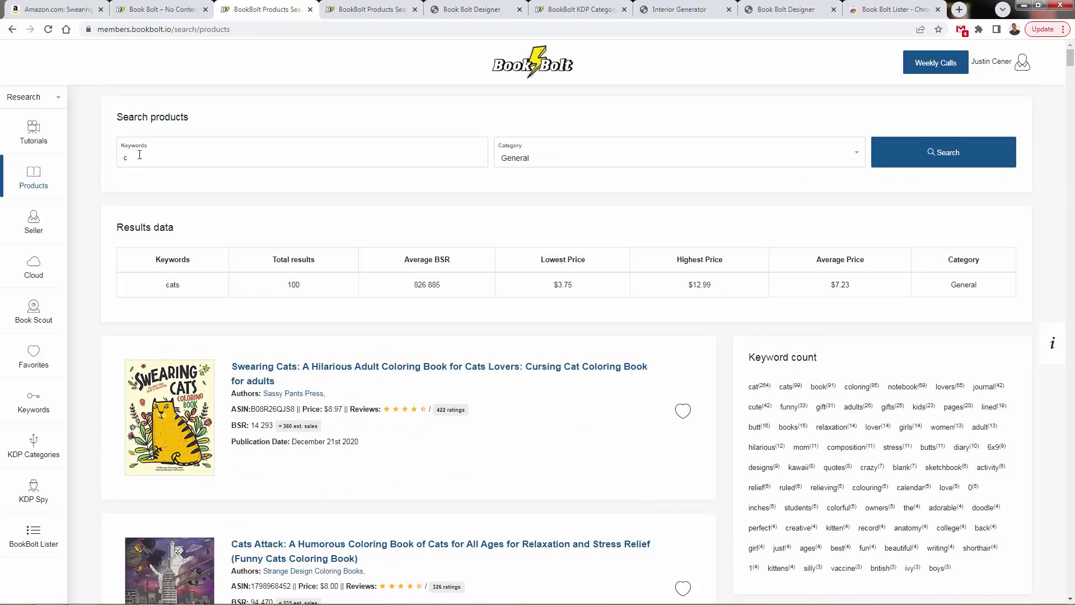
- Search the products for the keyword "dogs" and skim the first book results and related keywords
double_click(139, 155)
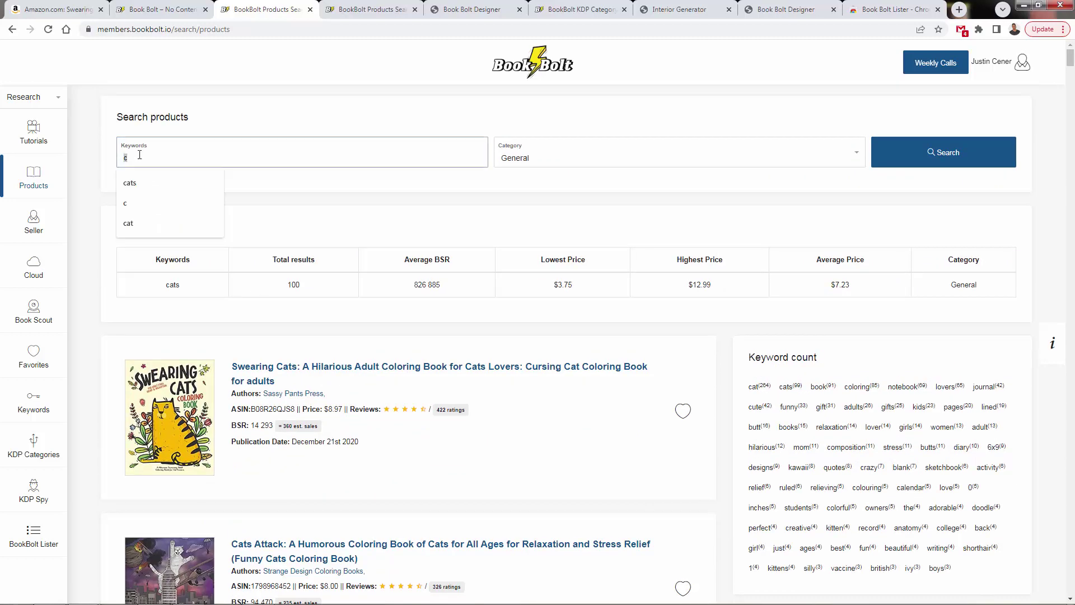
text(dogs)
key(Return)
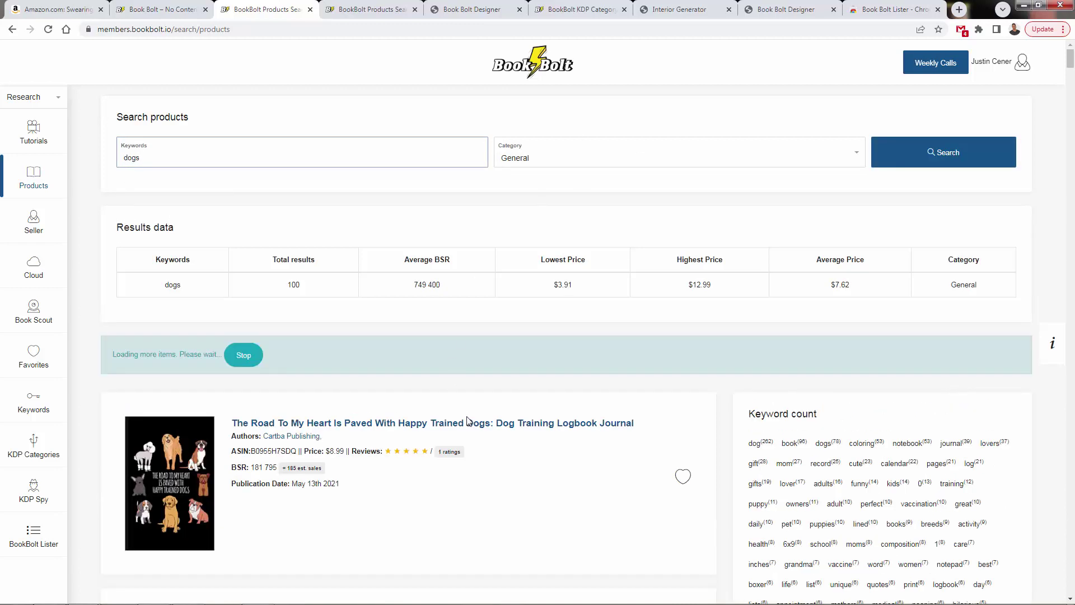
scroll(469, 421, down, 3)
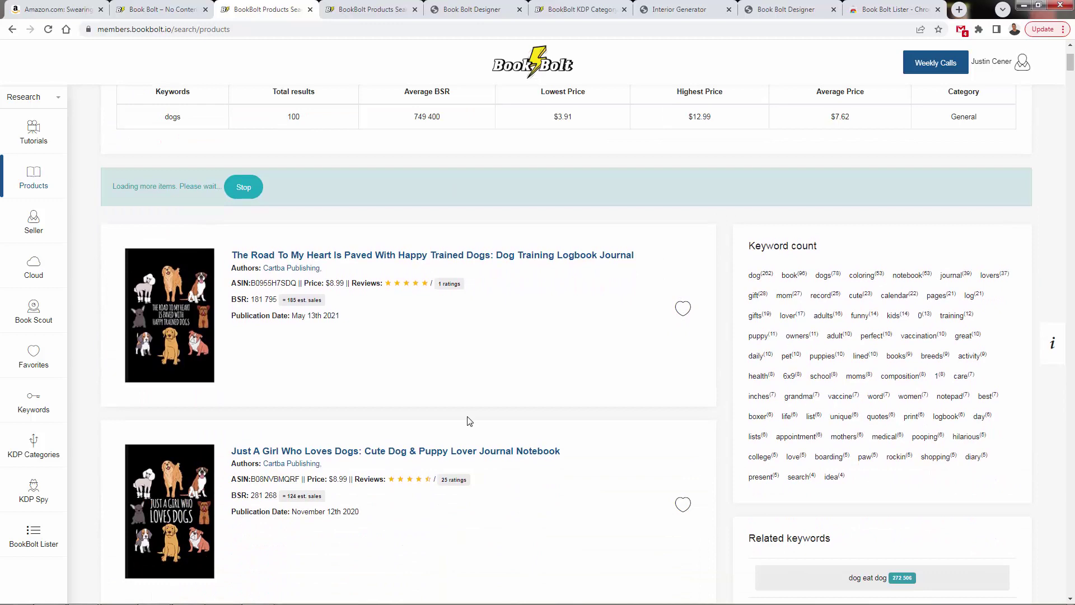
scroll(469, 421, down, 4)
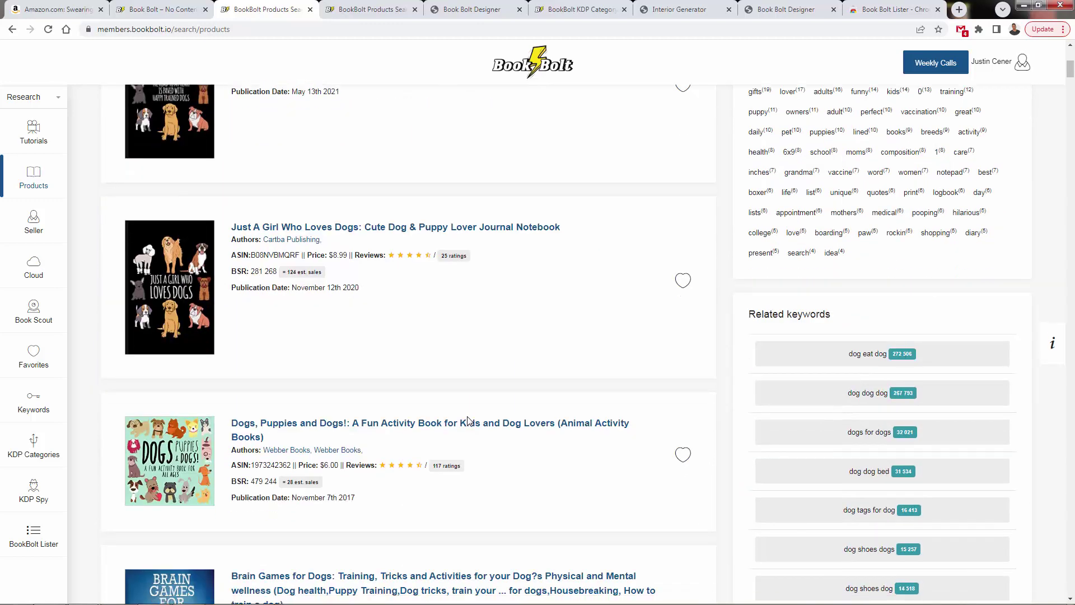
scroll(337, 463, down, 6)
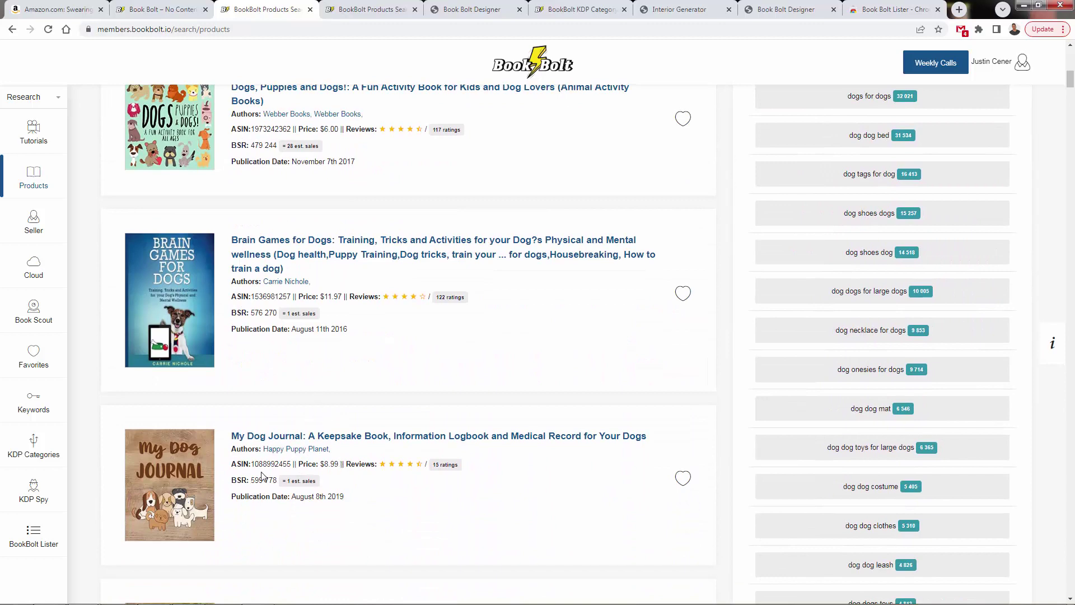
scroll(254, 479, up, 12)
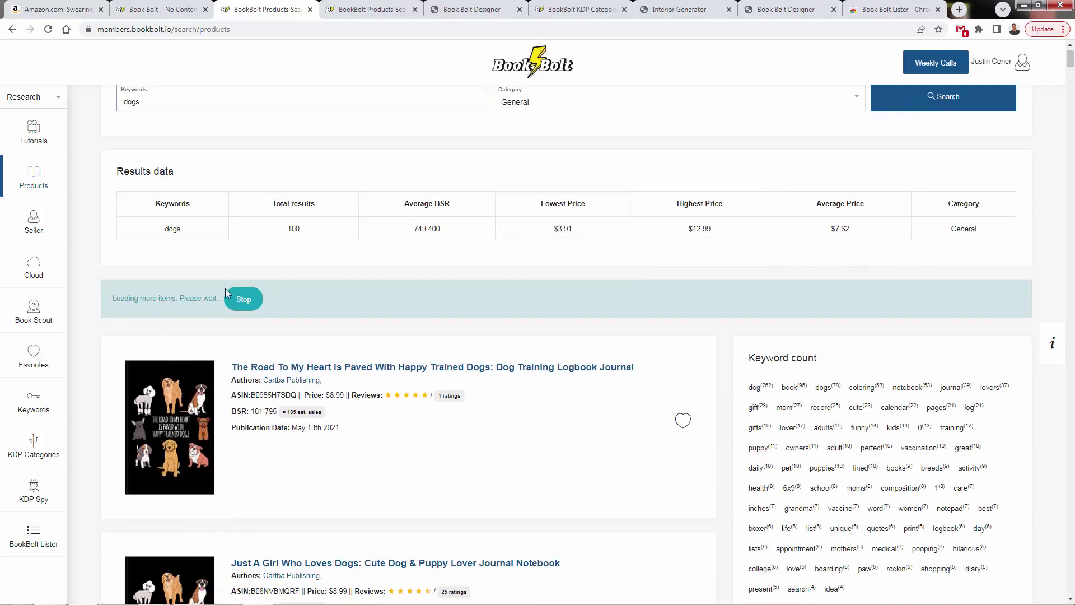
- Examine the BSR and estimated sales of the dog books, from the dog training logbook down to the coloring books
drag(231, 411, 273, 413)
click(230, 422)
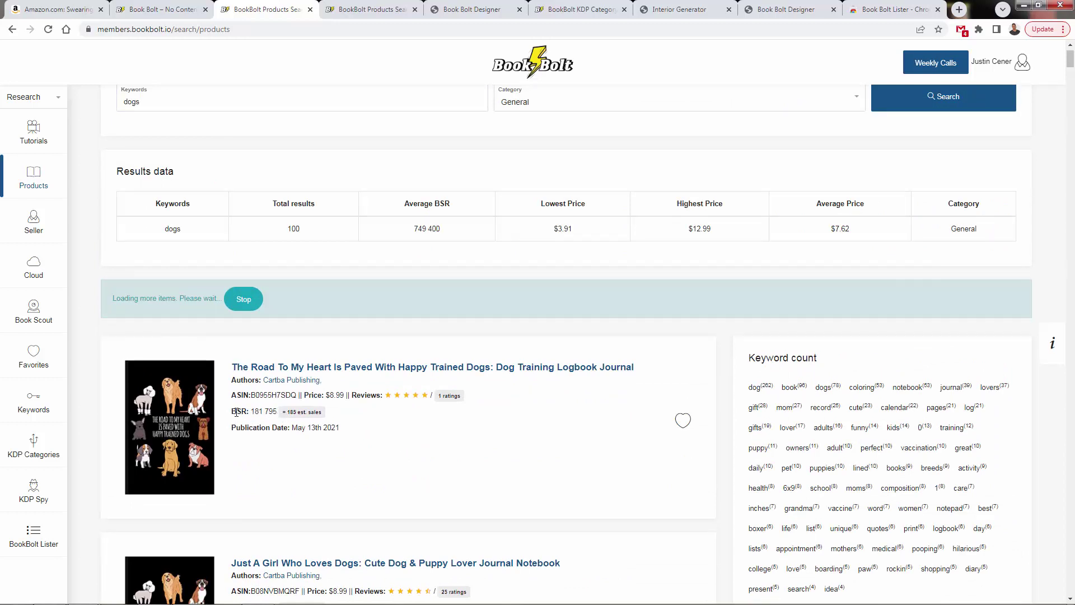
click(245, 413)
scroll(242, 421, down, 3)
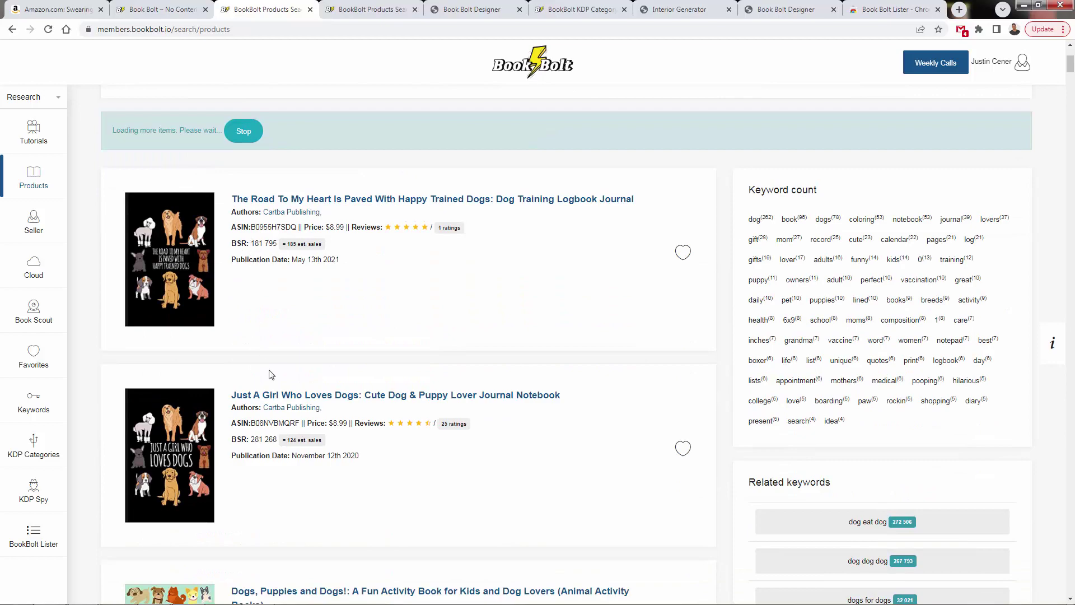
scroll(269, 374, down, 3)
scroll(360, 329, up, 3)
scroll(356, 377, down, 8)
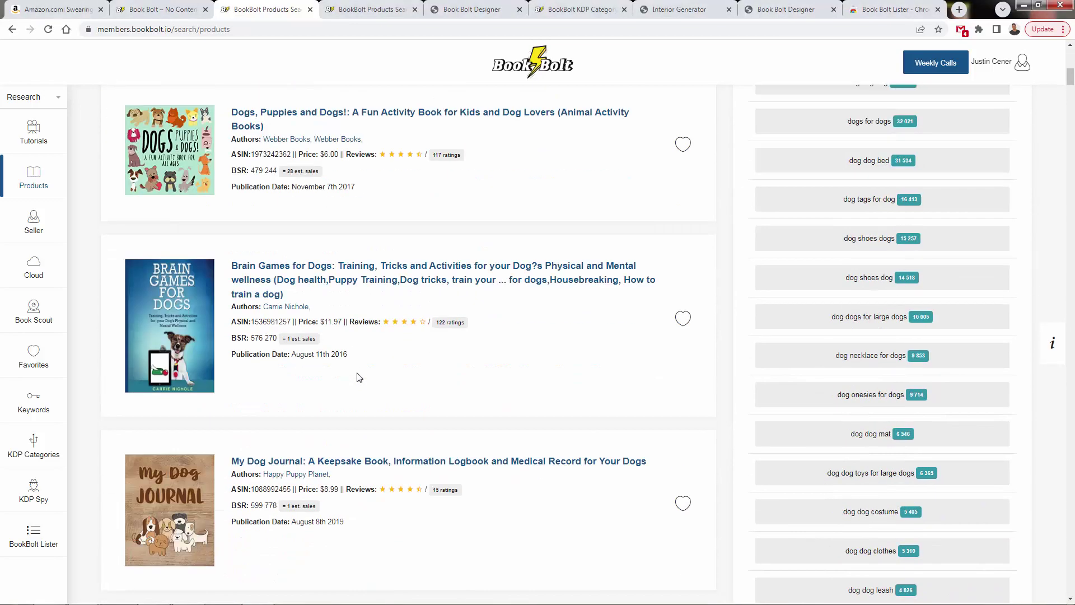
scroll(359, 377, down, 12)
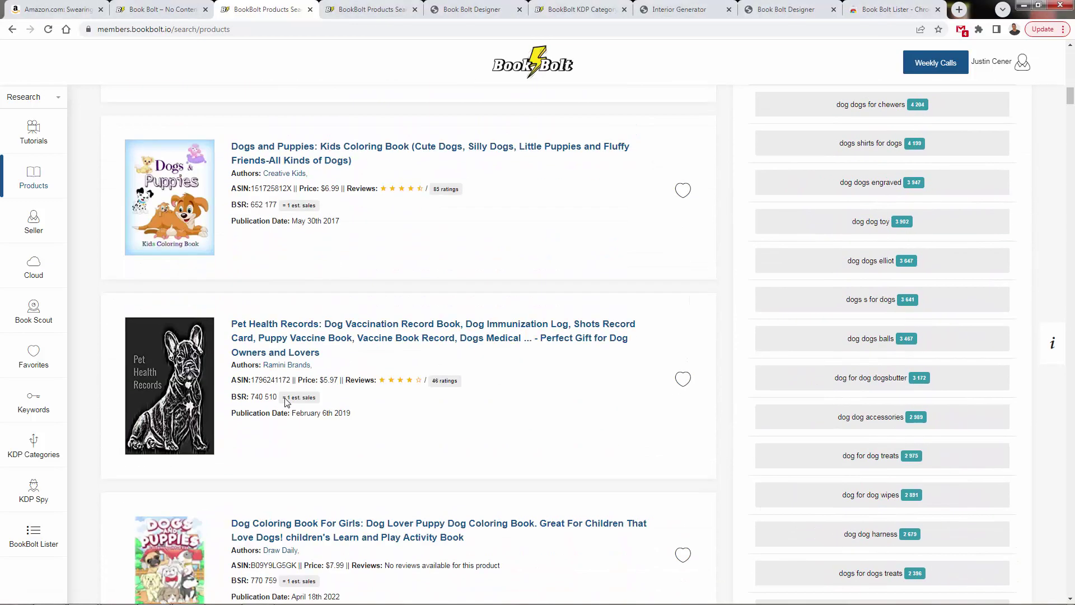
- Open the Amazon listing of Dog Coloring Book For Girls, view its back cover image, and return to the product search
scroll(285, 401, down, 5)
click(281, 265)
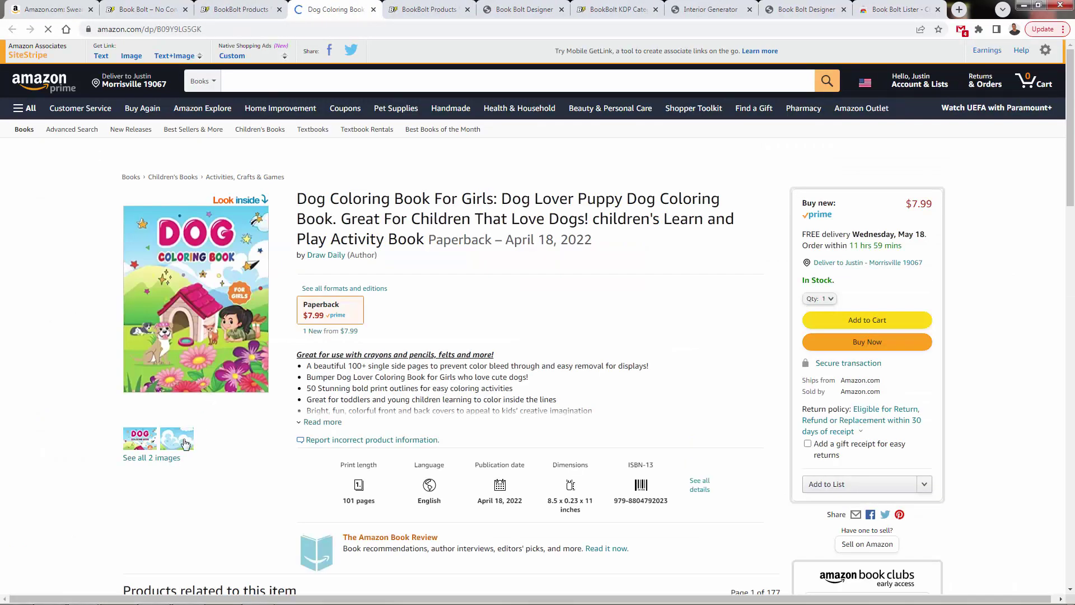
click(186, 444)
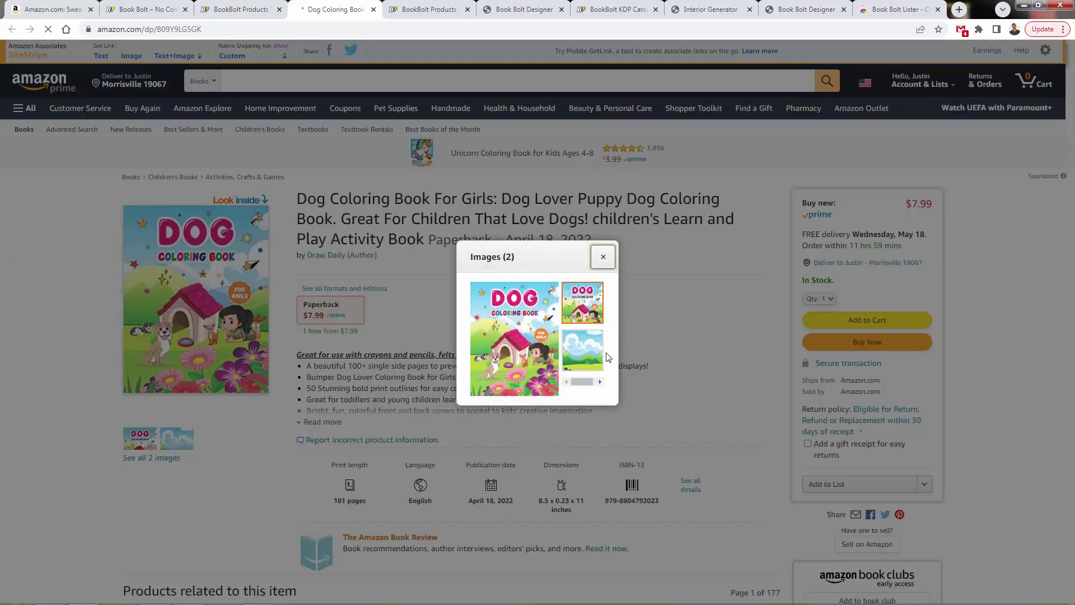
click(589, 349)
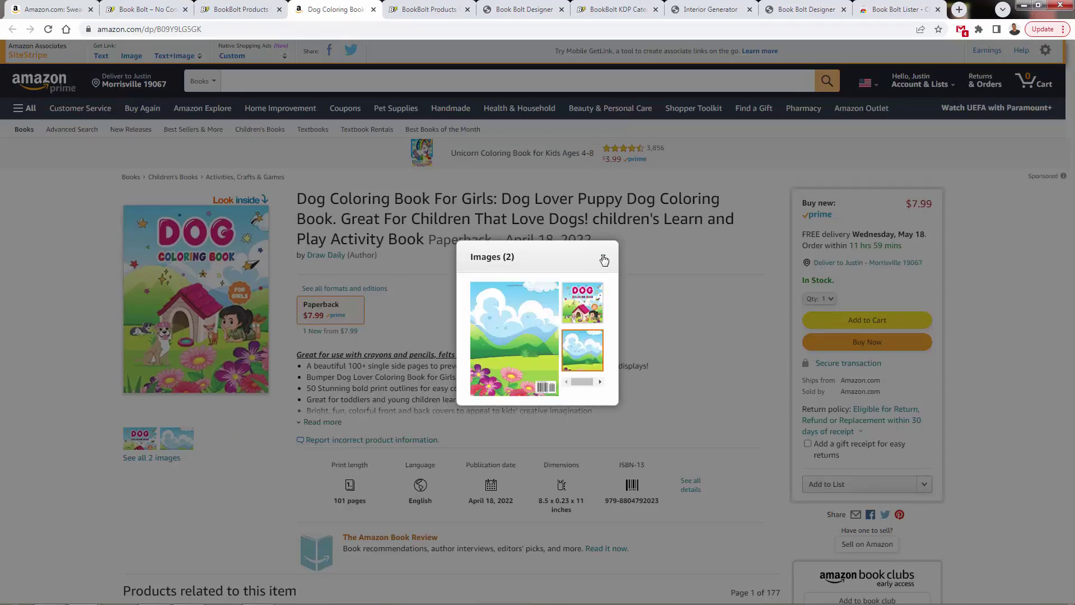
click(604, 259)
click(241, 9)
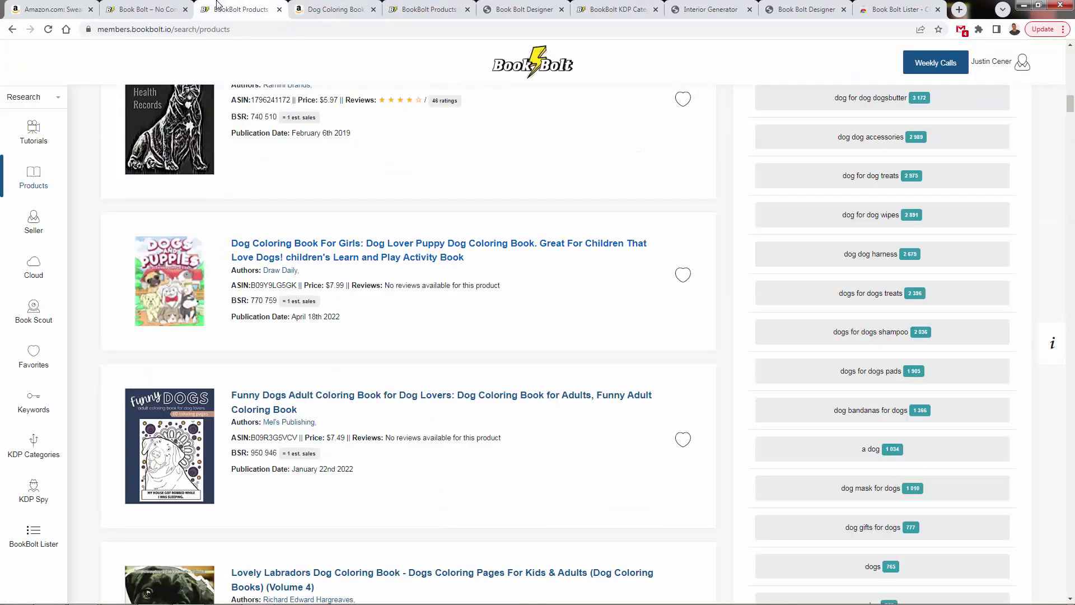
- View the seller search page, and search the Cloud's Top 100 bestsellers in the Notebook category for "cats"
click(40, 223)
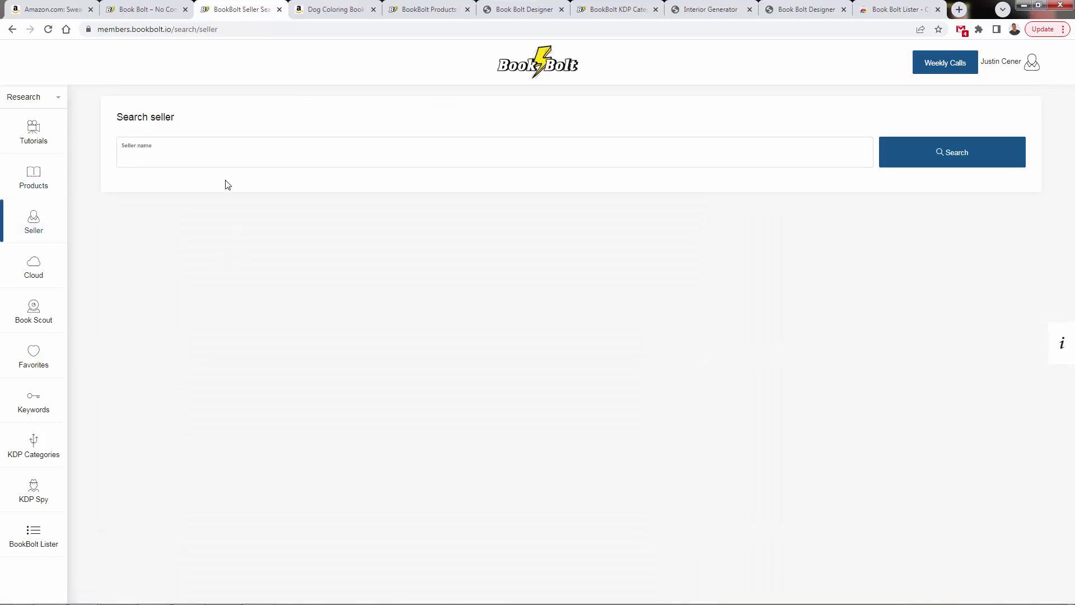
click(33, 261)
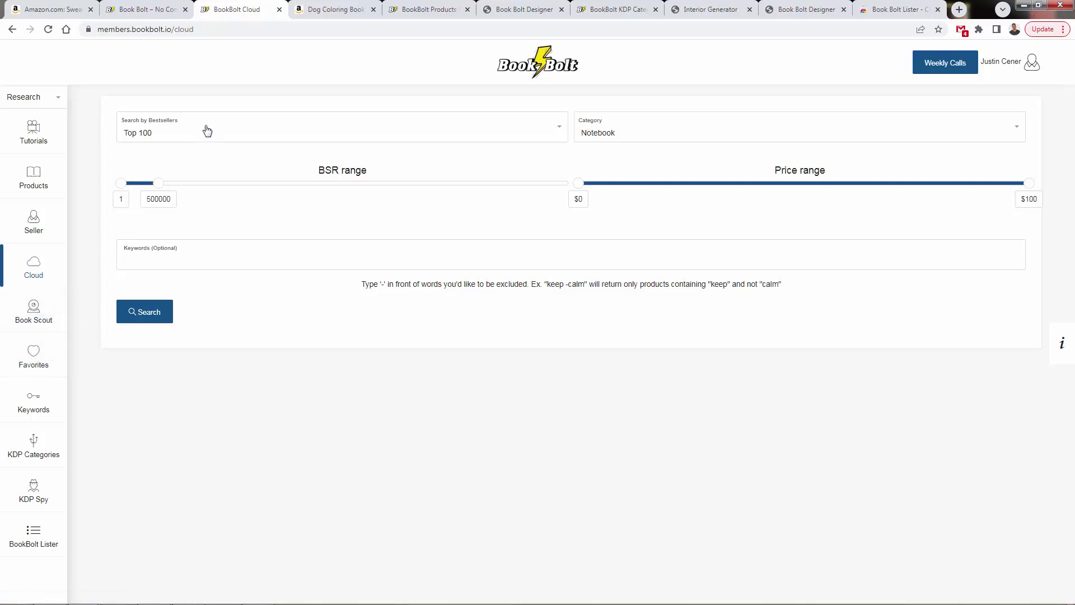
click(185, 262)
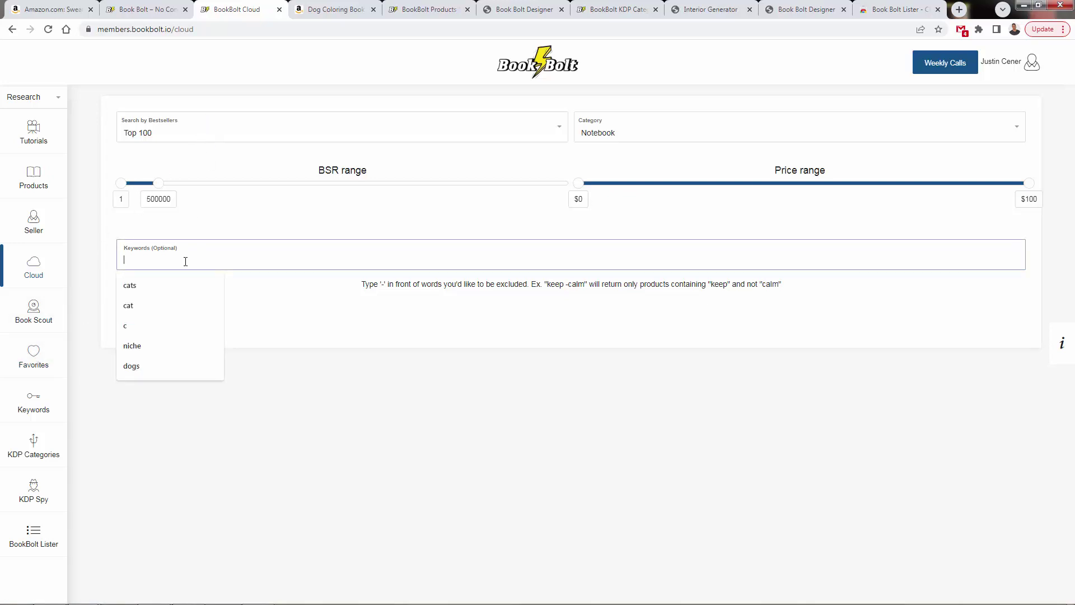
text(cats)
click(154, 312)
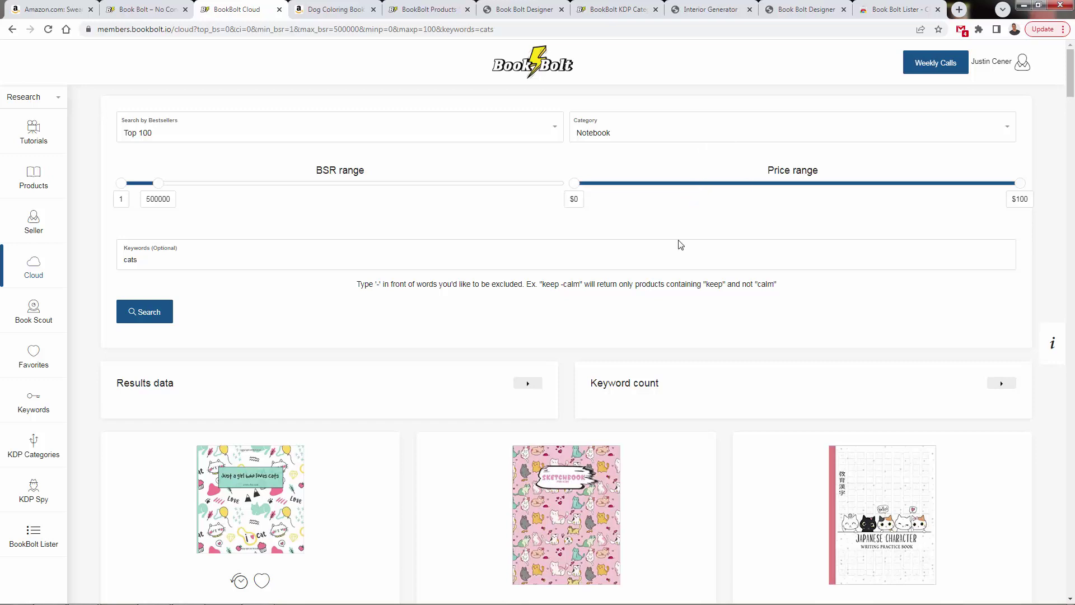
- Review the Cloud's cat notebook results, comparing covers, prices, BSR and estimated monthly sales, and return to the search form
scroll(517, 370, down, 4)
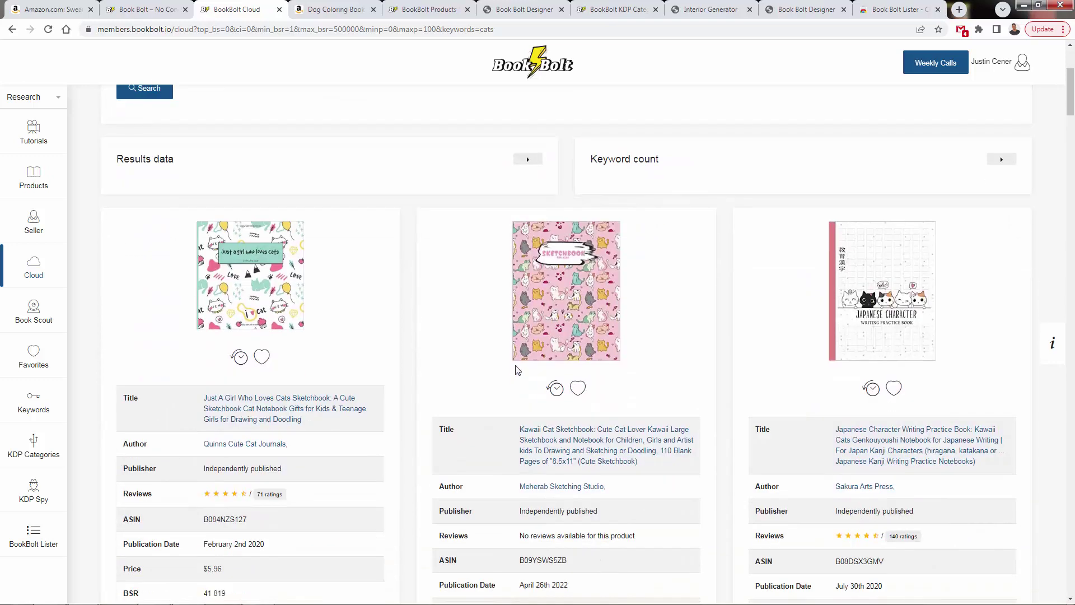
scroll(517, 369, down, 1)
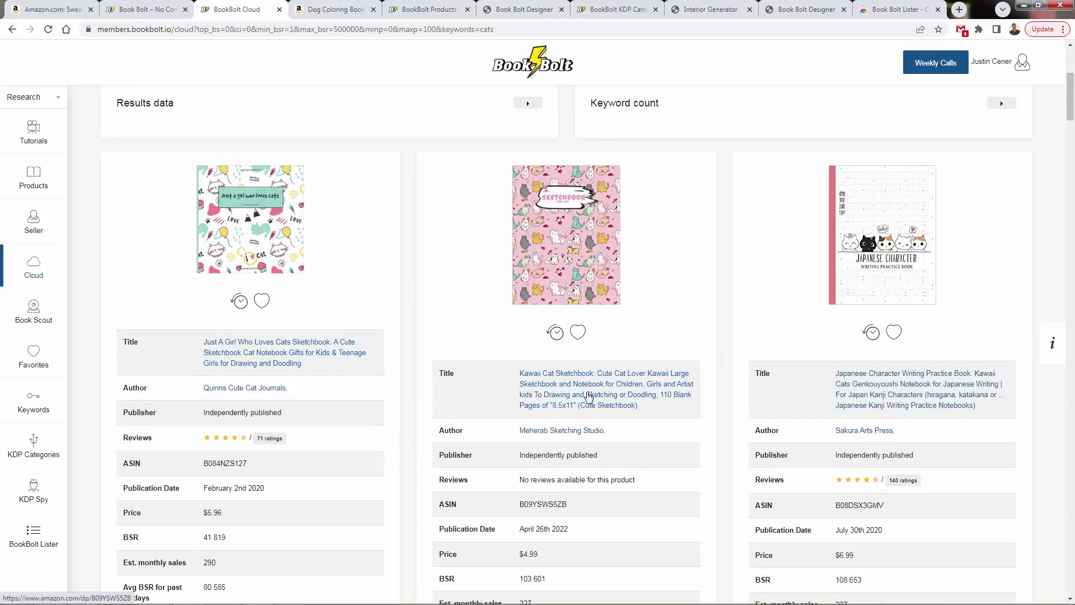
scroll(589, 397, down, 3)
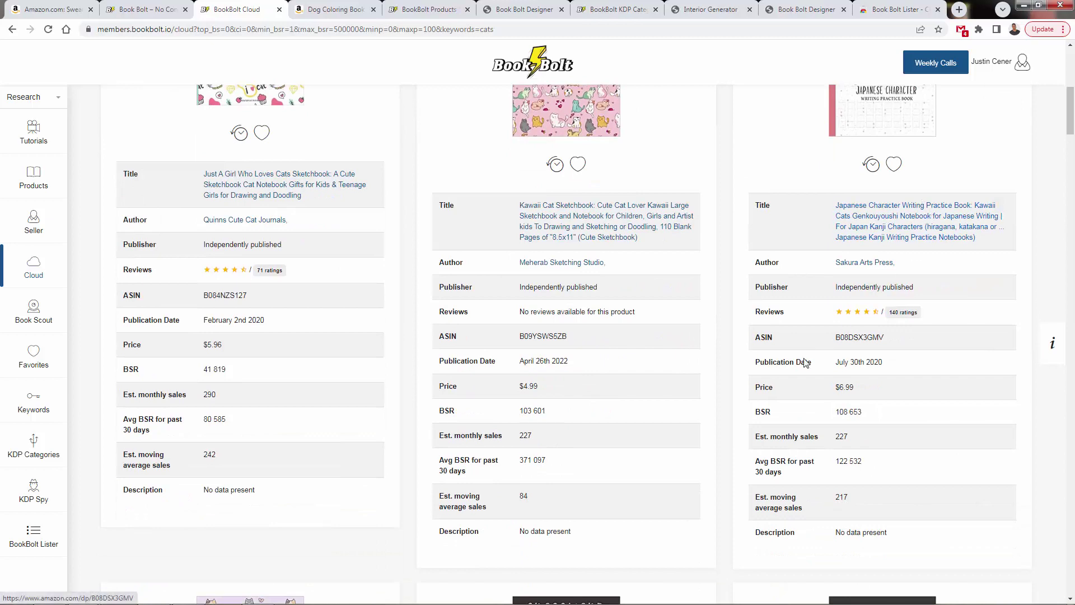
scroll(804, 362, down, 7)
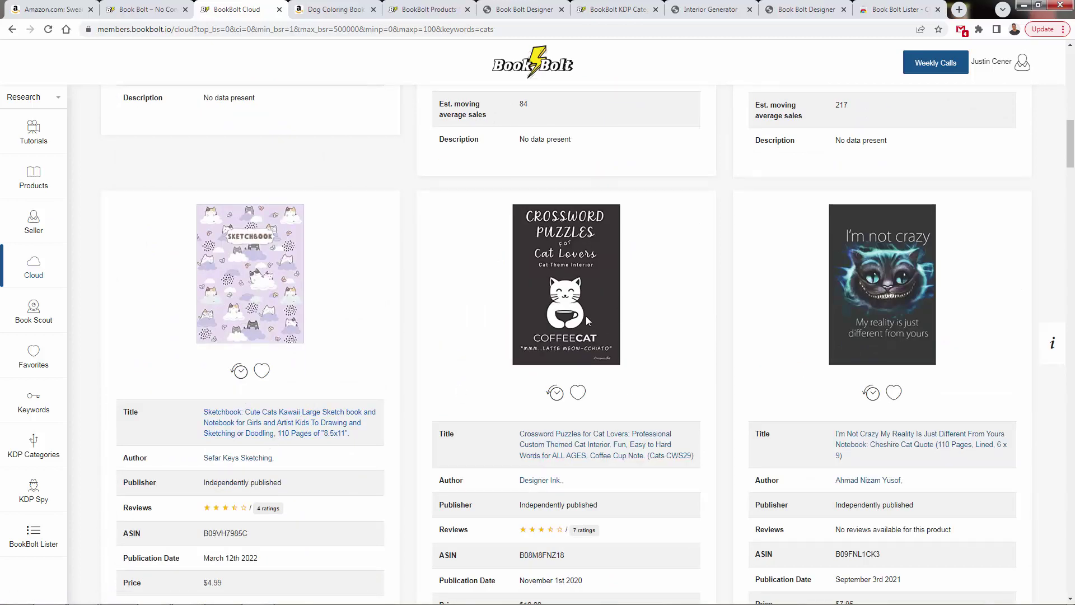
scroll(587, 320, down, 2)
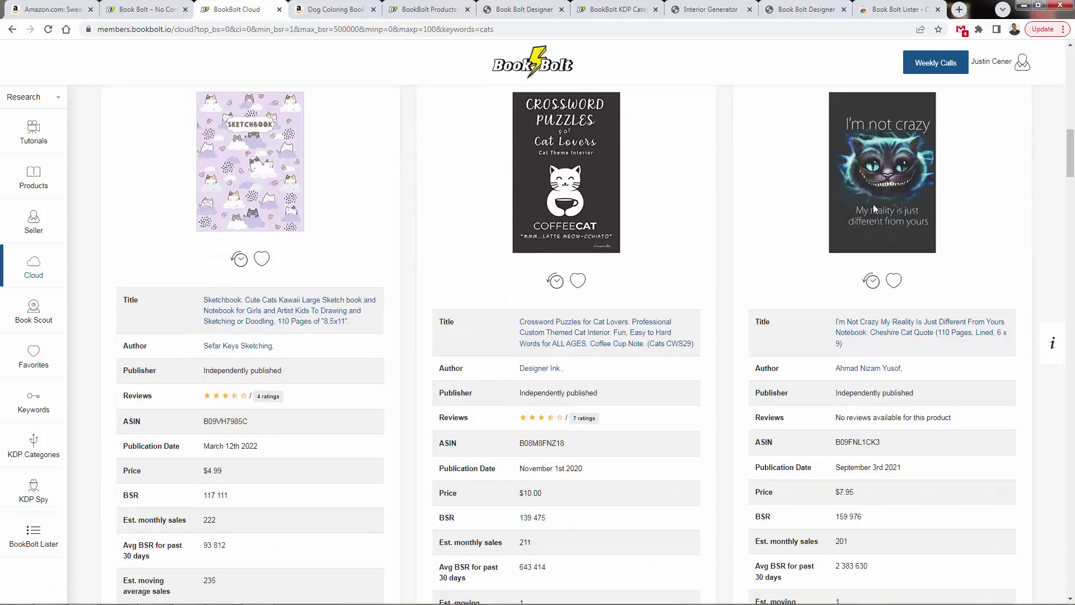
scroll(874, 209, up, 2)
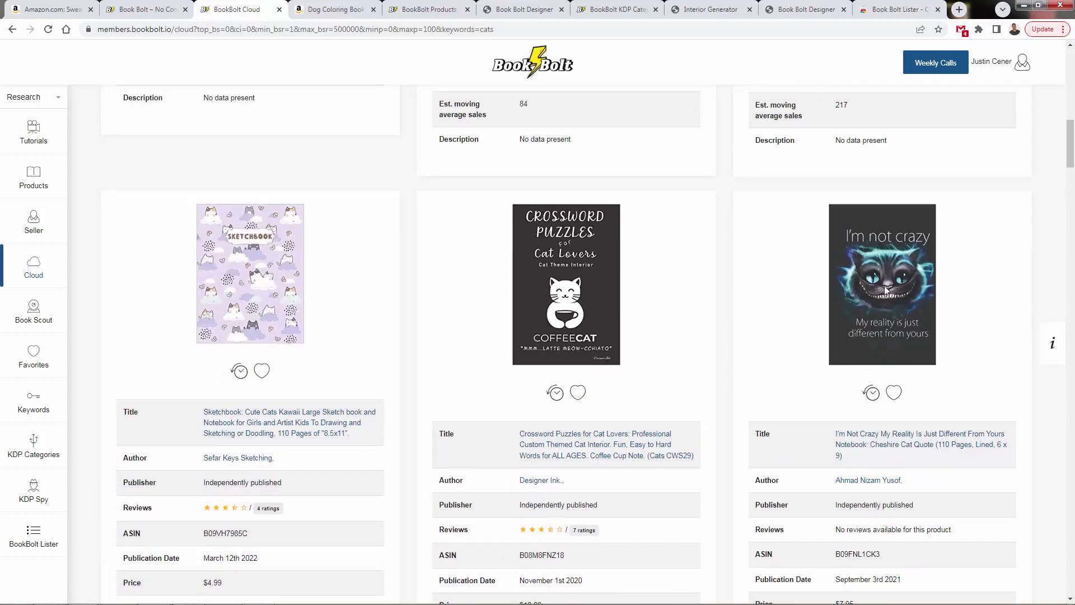
scroll(559, 384, down, 10)
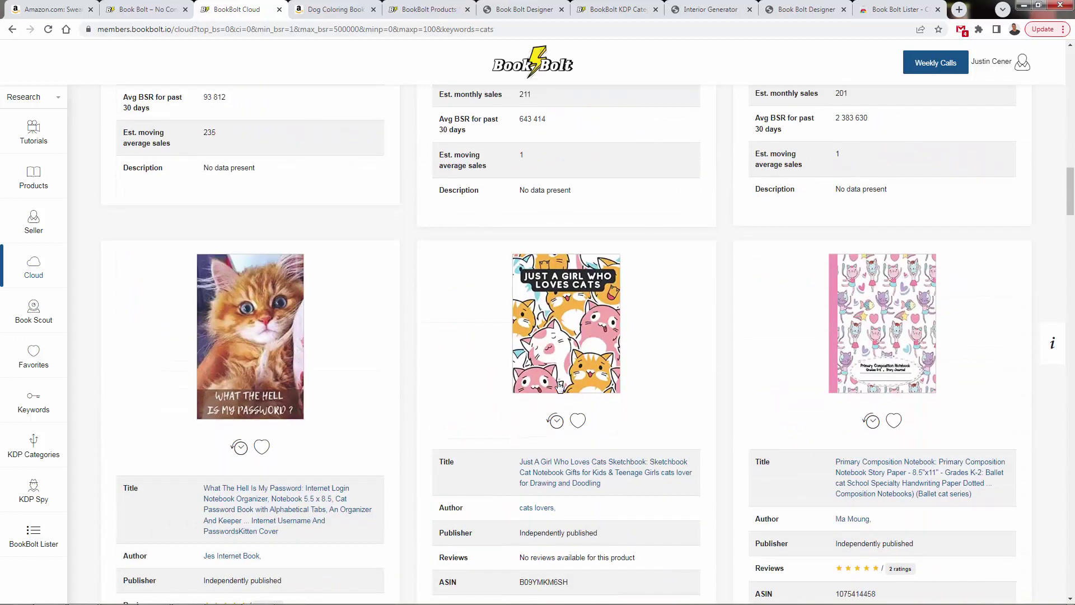
scroll(559, 384, down, 10)
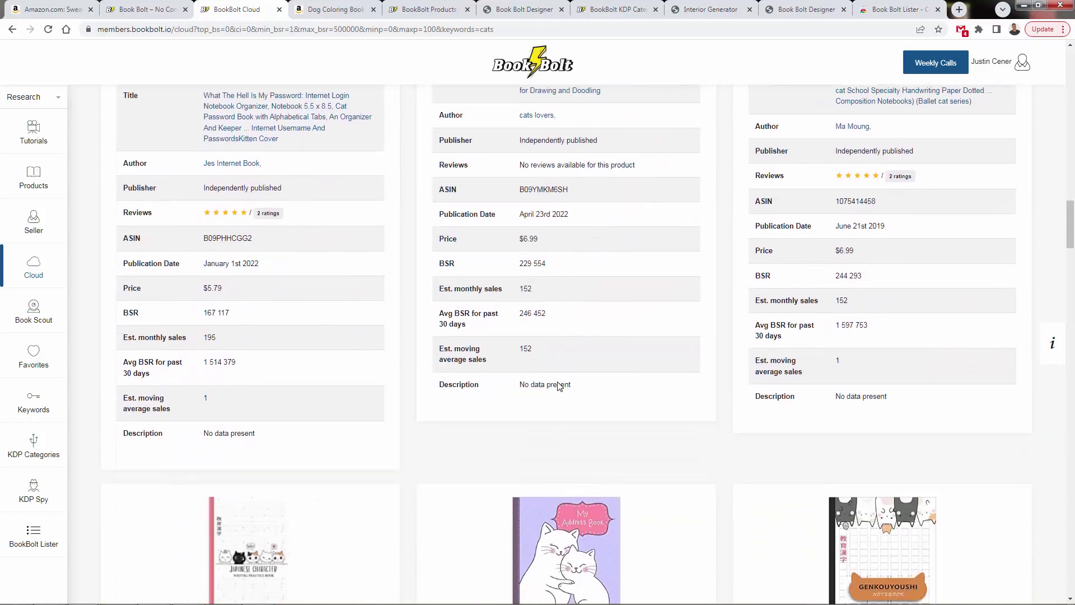
scroll(559, 385, down, 2)
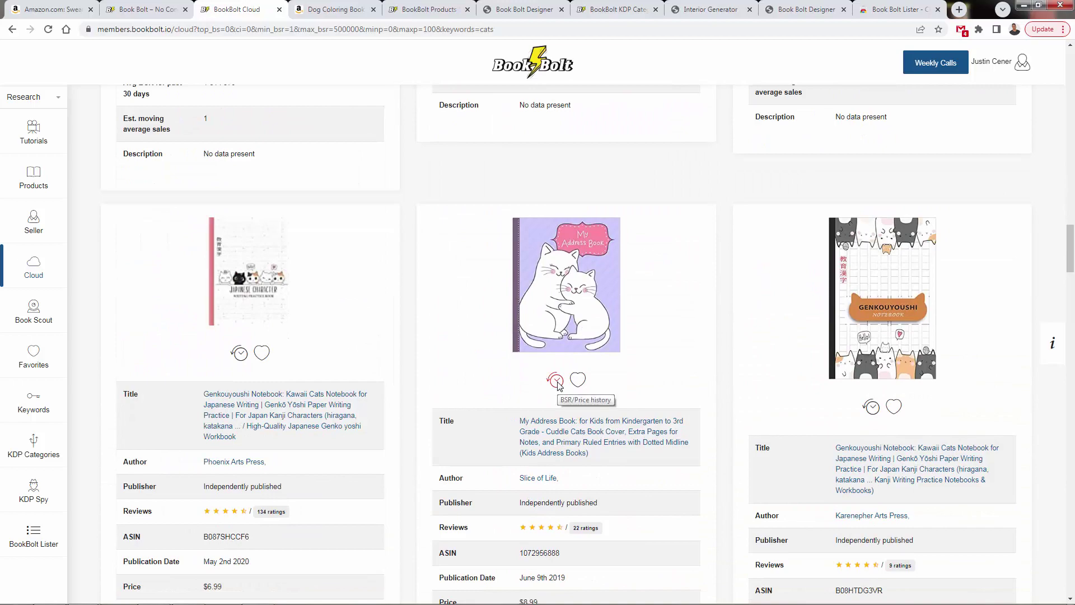
scroll(557, 386, down, 10)
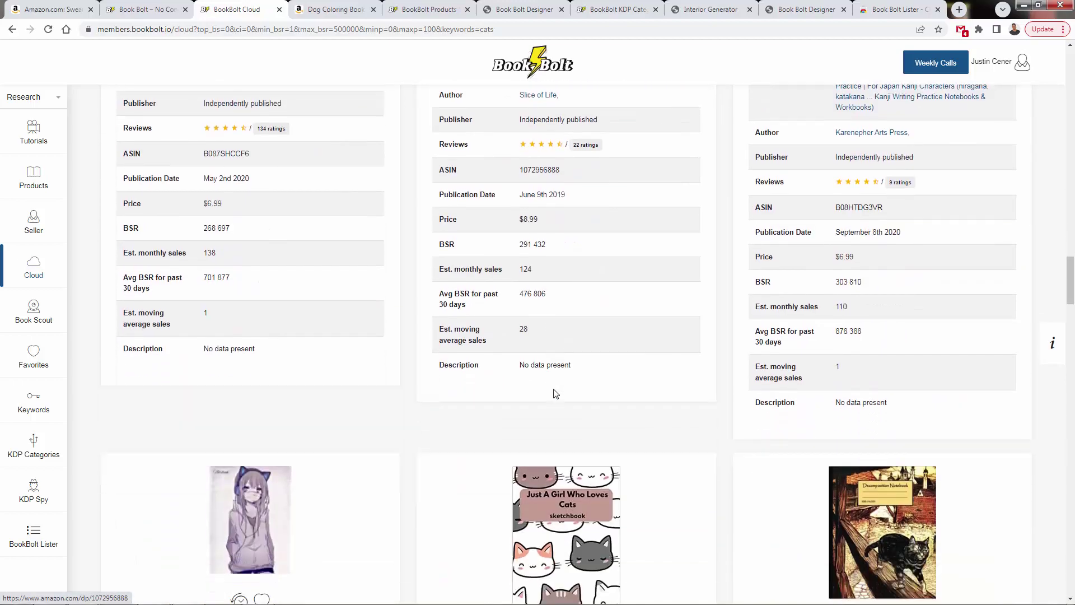
scroll(556, 394, down, 20)
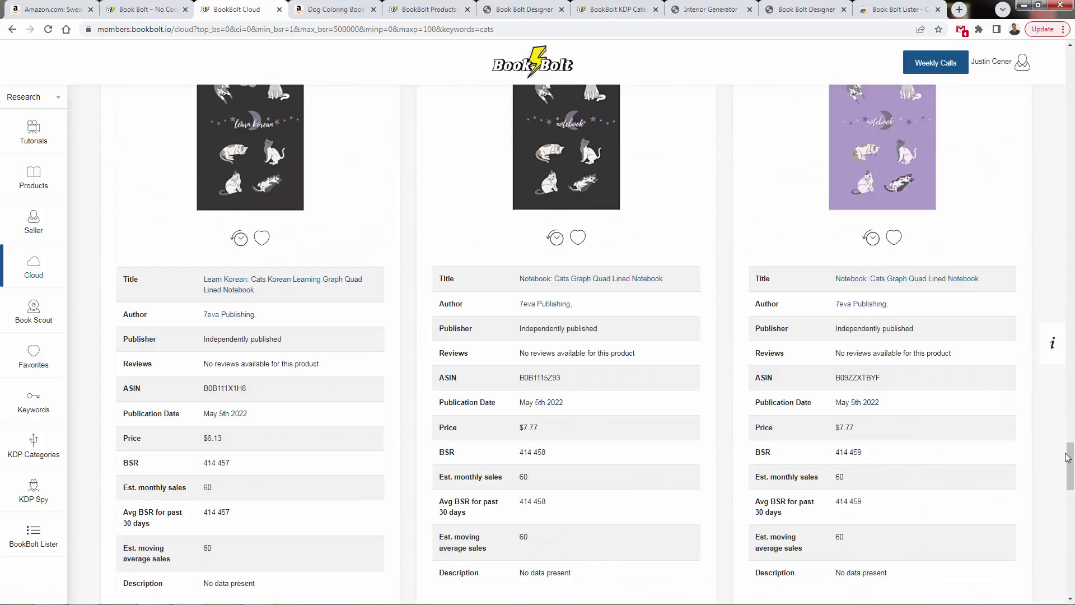
drag(1066, 456, 1036, 79)
scroll(317, 363, up, 1)
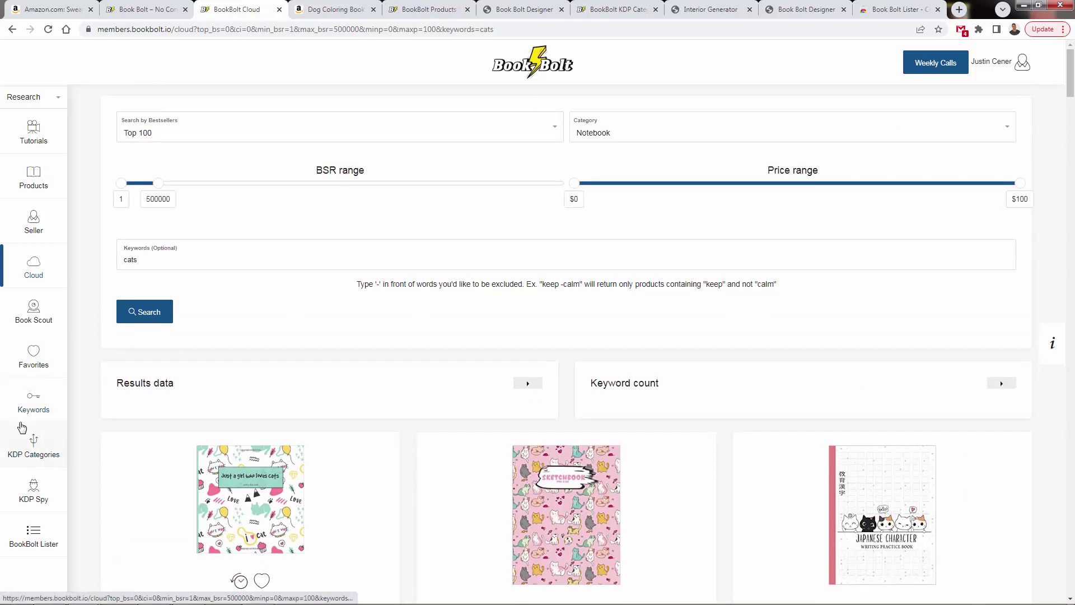
- Open the keyword search page and view the Book Bolt Lister extension in the Chrome Web Store
mouse_move(38, 412)
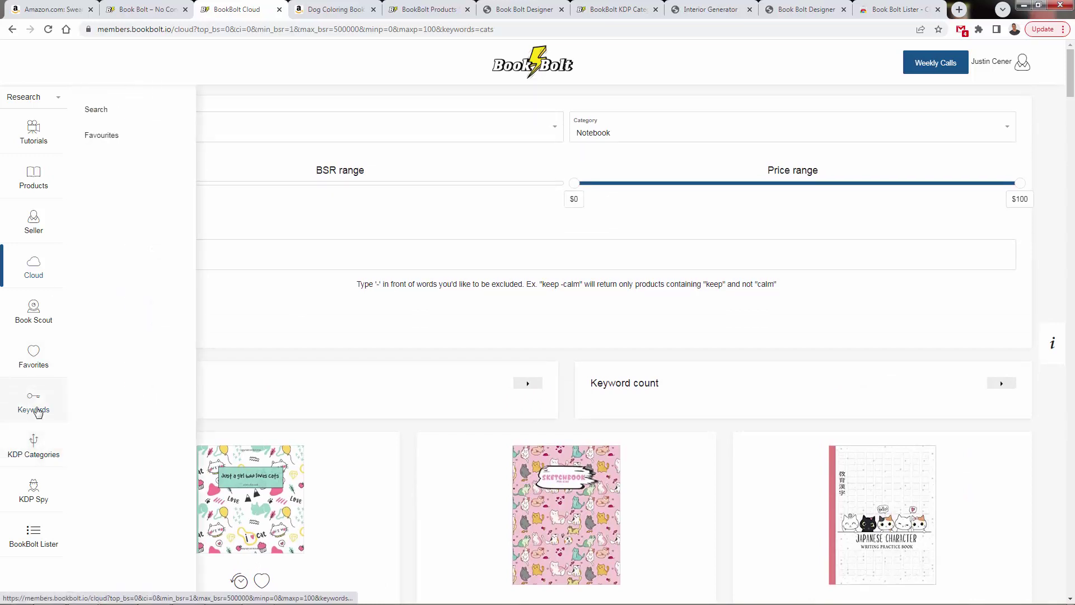
click(99, 112)
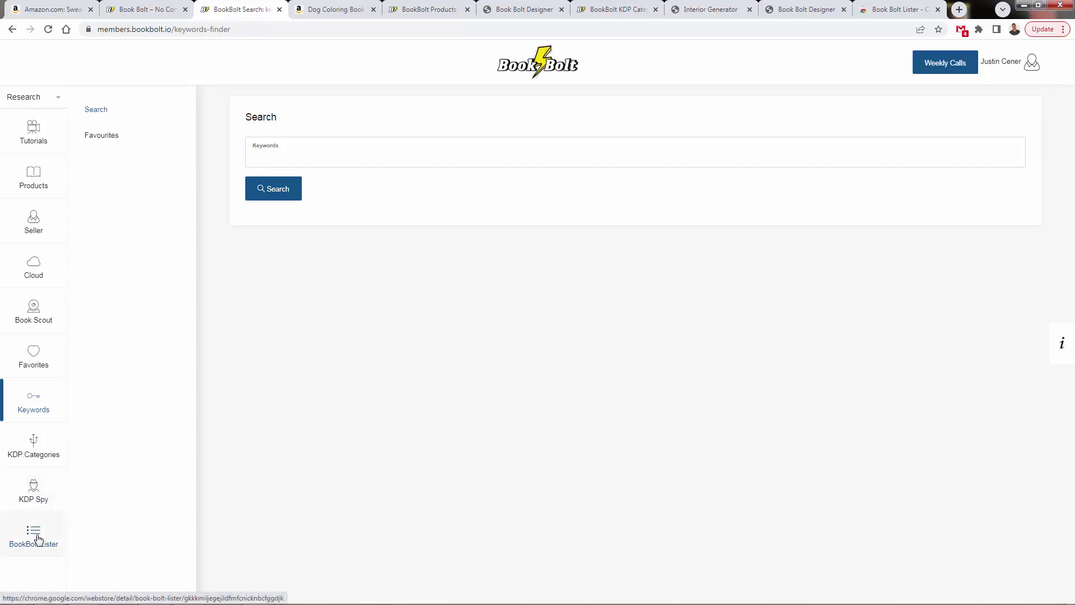
click(874, 8)
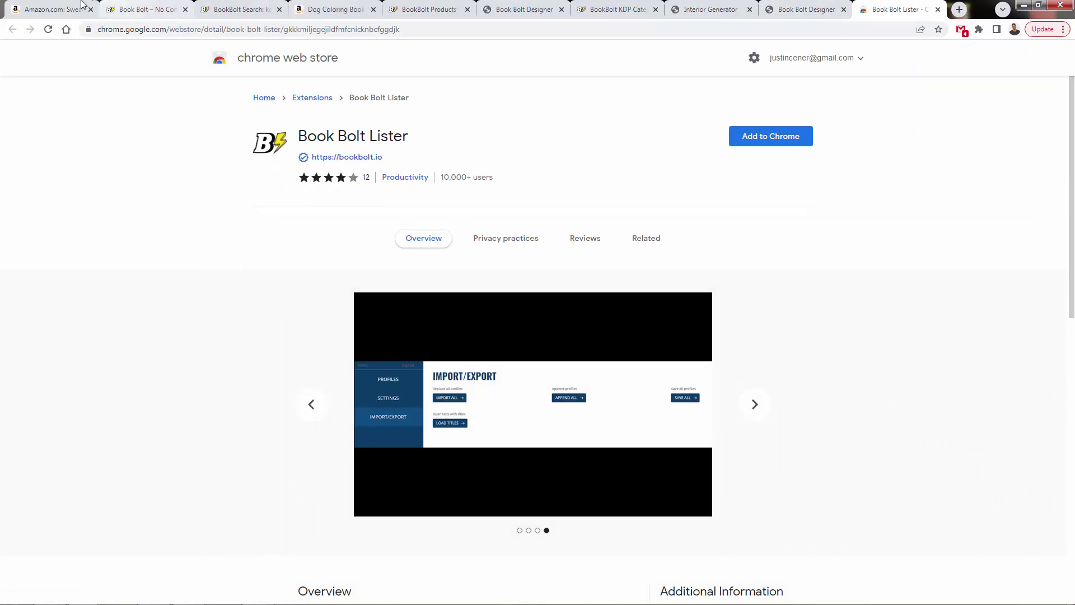
- Return to the Book Bolt keyword search page and switch from the Research tools to the Create tools
click(152, 7)
click(247, 6)
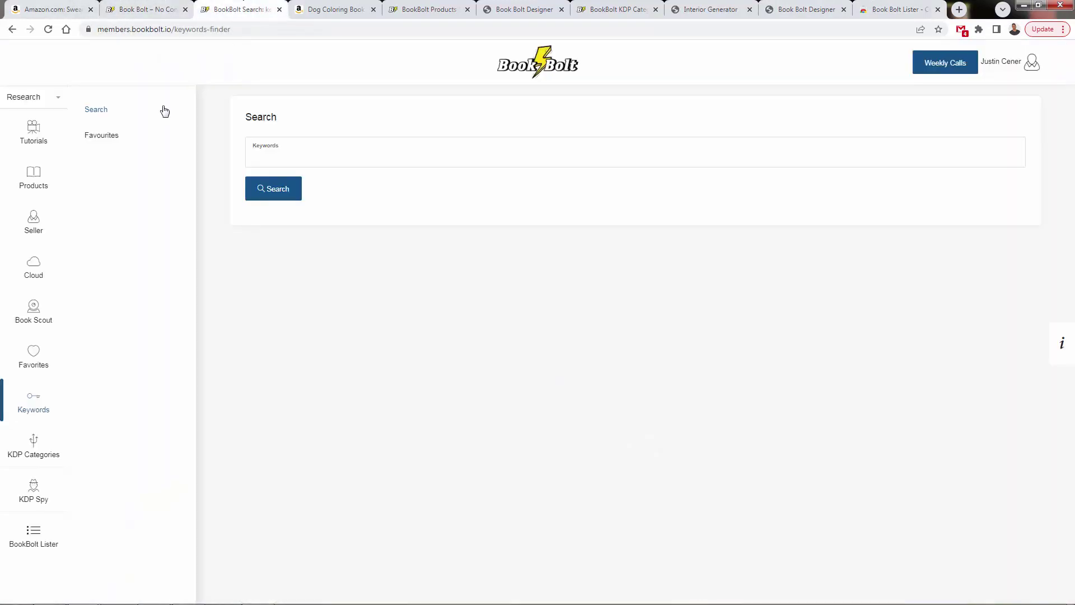
click(58, 99)
click(22, 155)
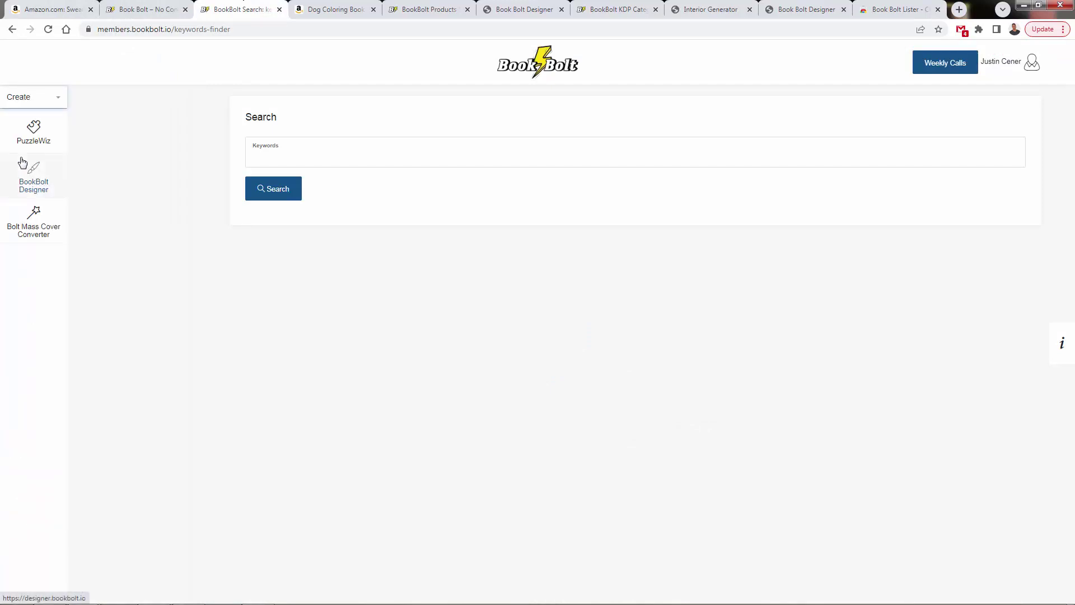
- Open the BookBolt Designer and choose a paperback cover template with a 6 x 9 in trim size
click(54, 186)
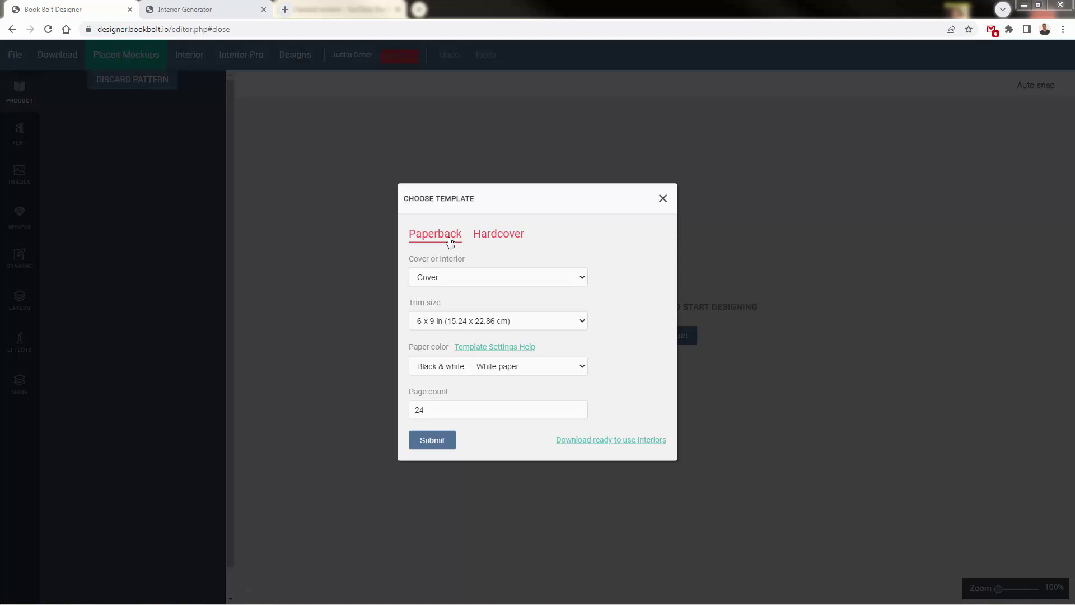
click(508, 234)
click(442, 260)
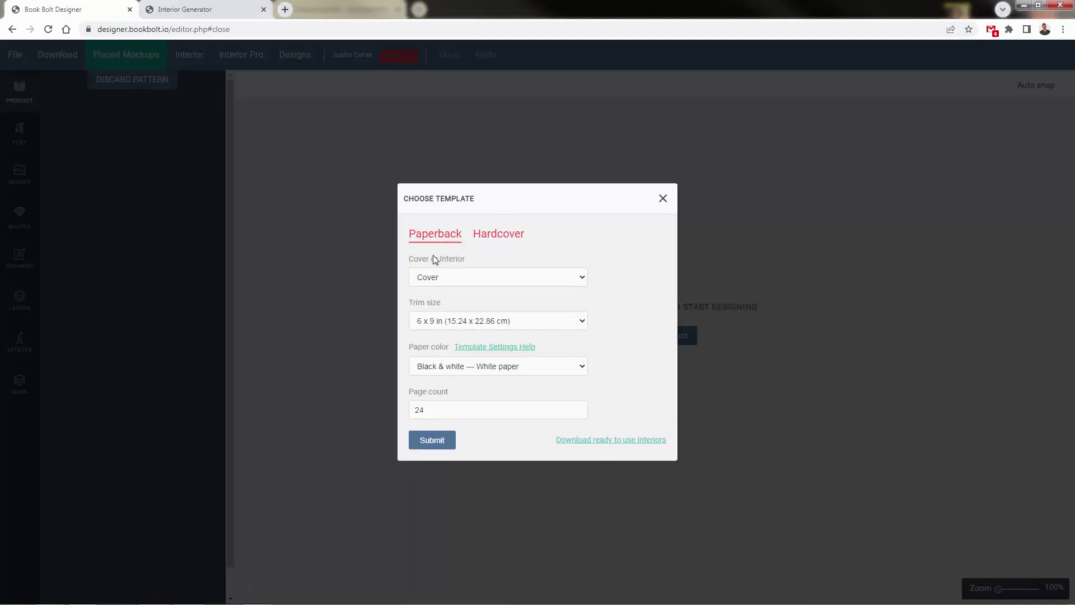
click(458, 279)
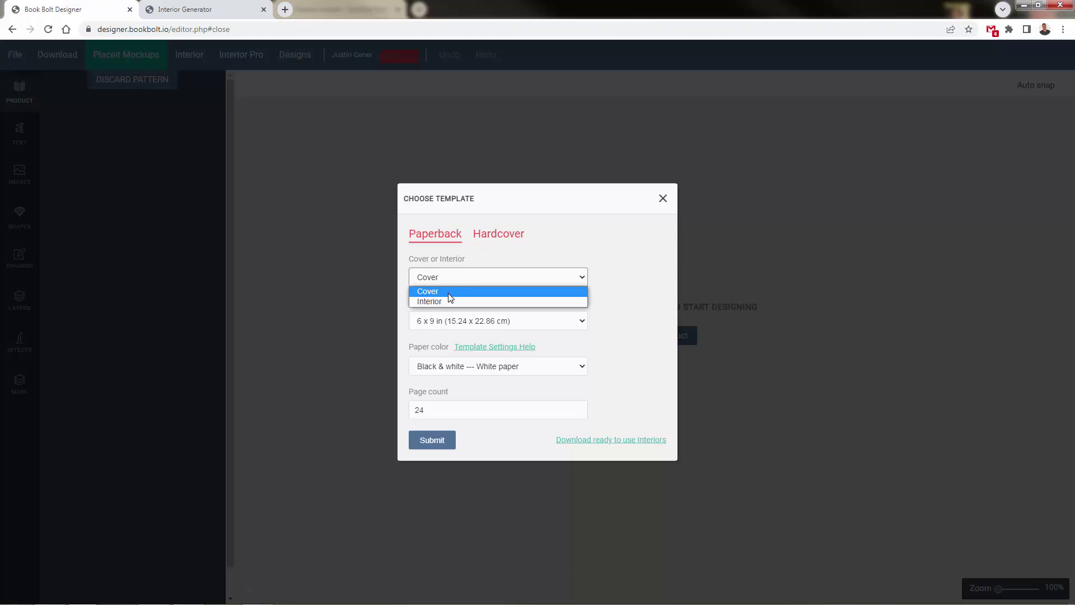
click(449, 294)
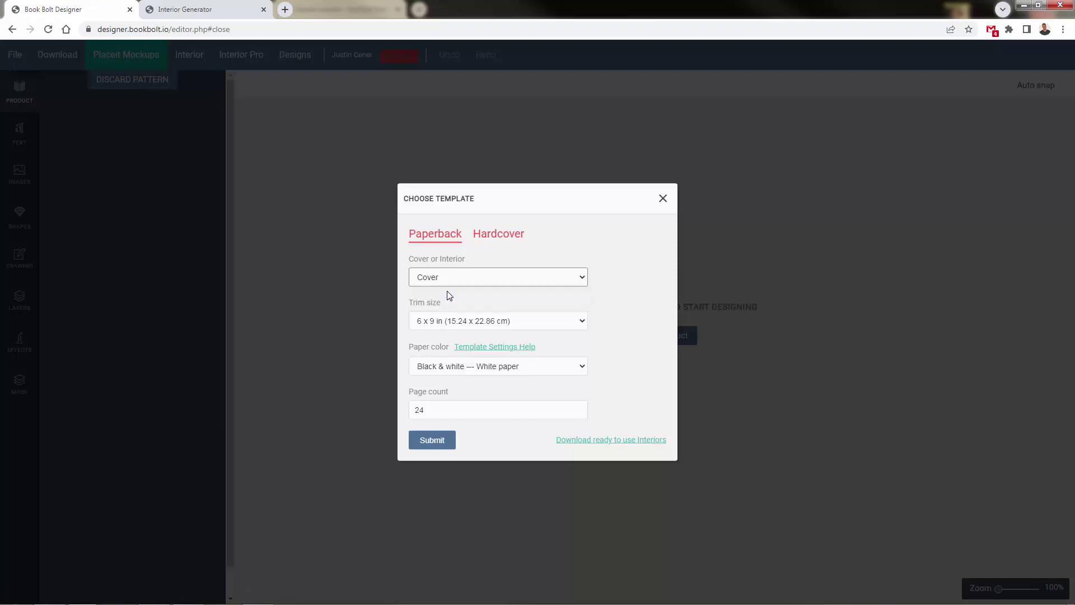
click(443, 321)
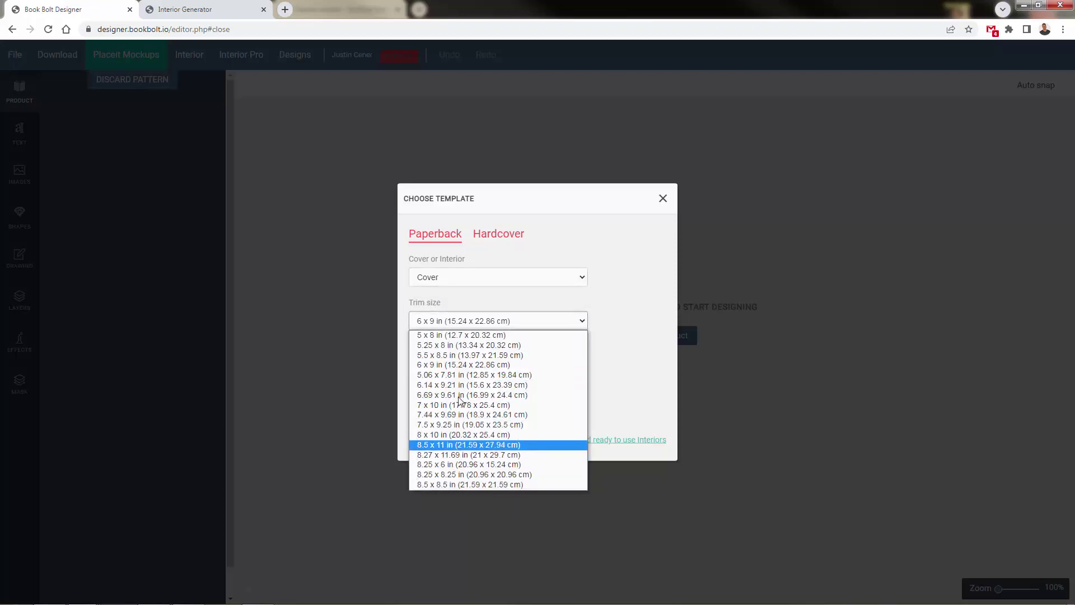
click(464, 366)
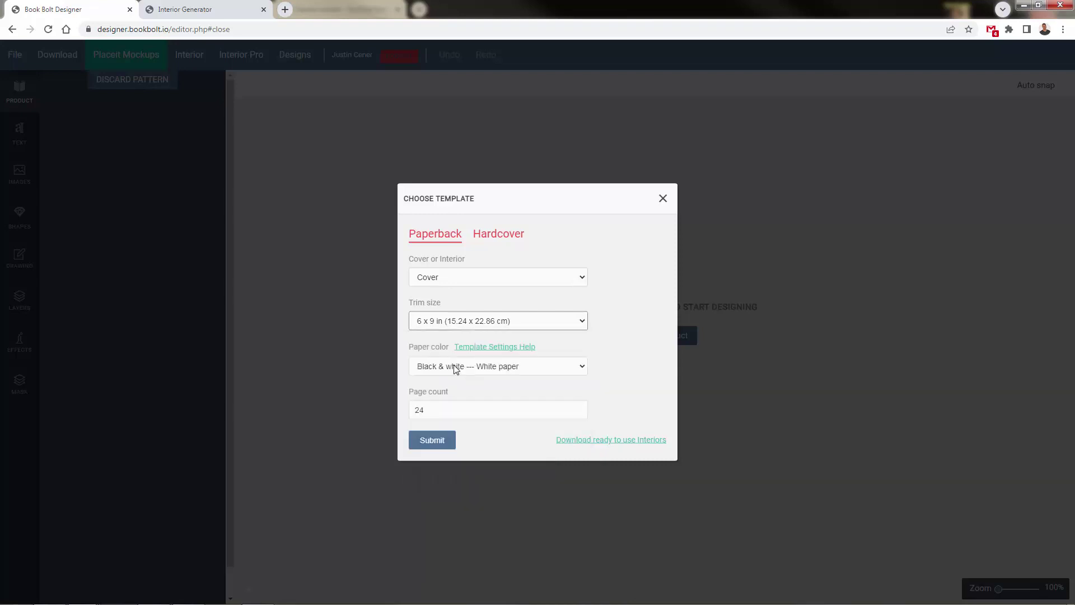
- Choose black & white printing on white paper and create the cover template with a page count of 24
click(454, 366)
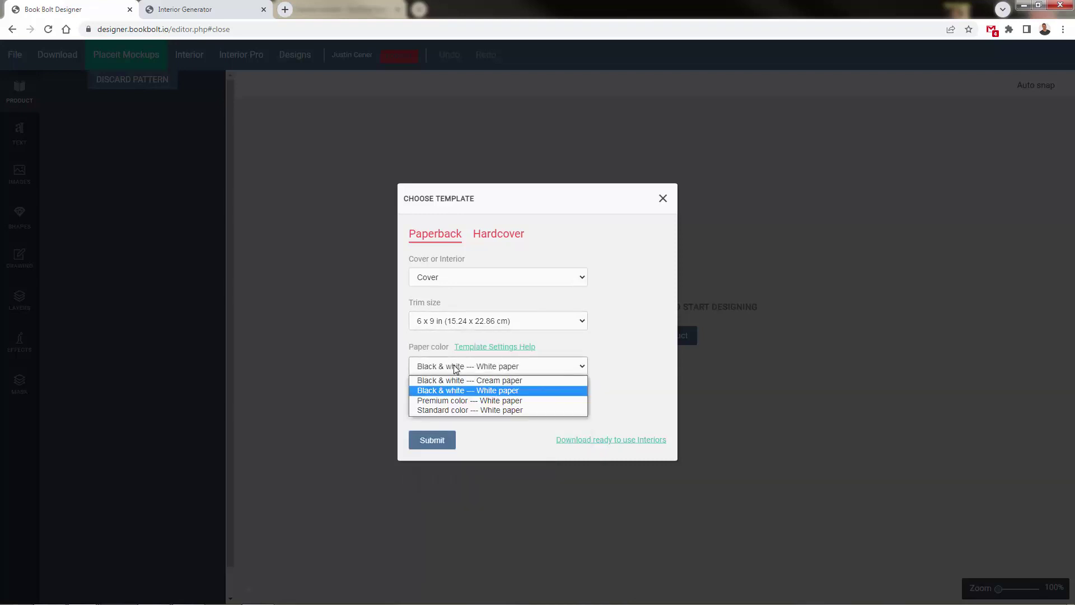
click(472, 401)
click(481, 369)
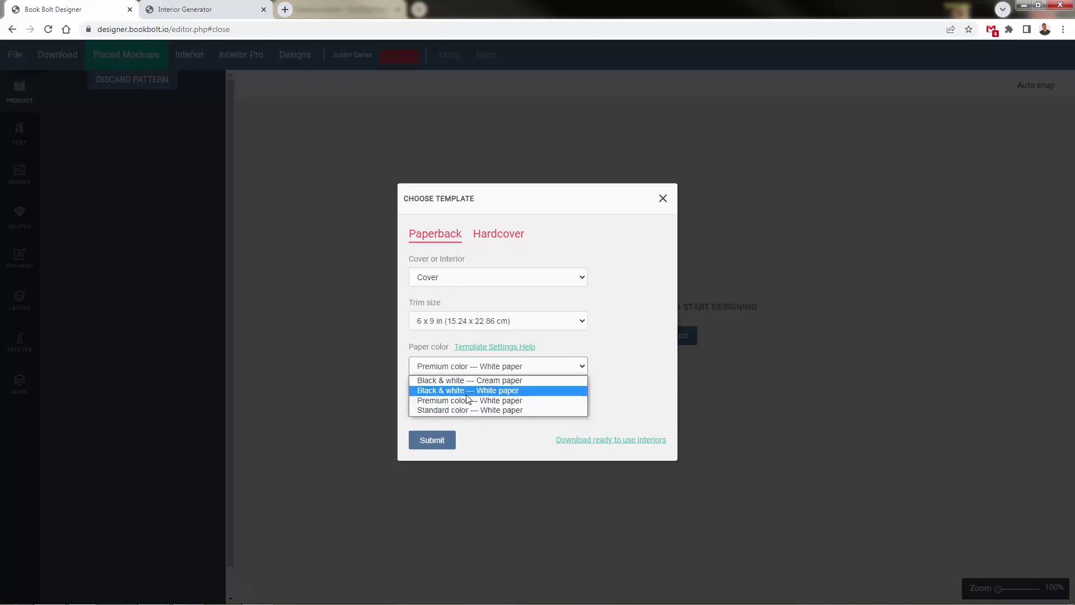
click(469, 390)
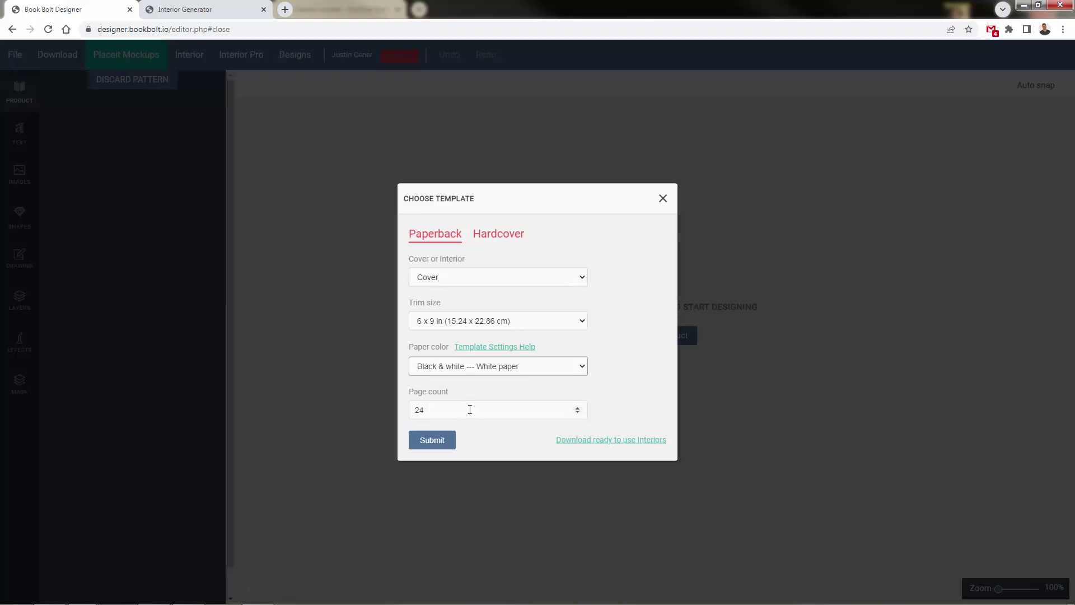
click(223, 12)
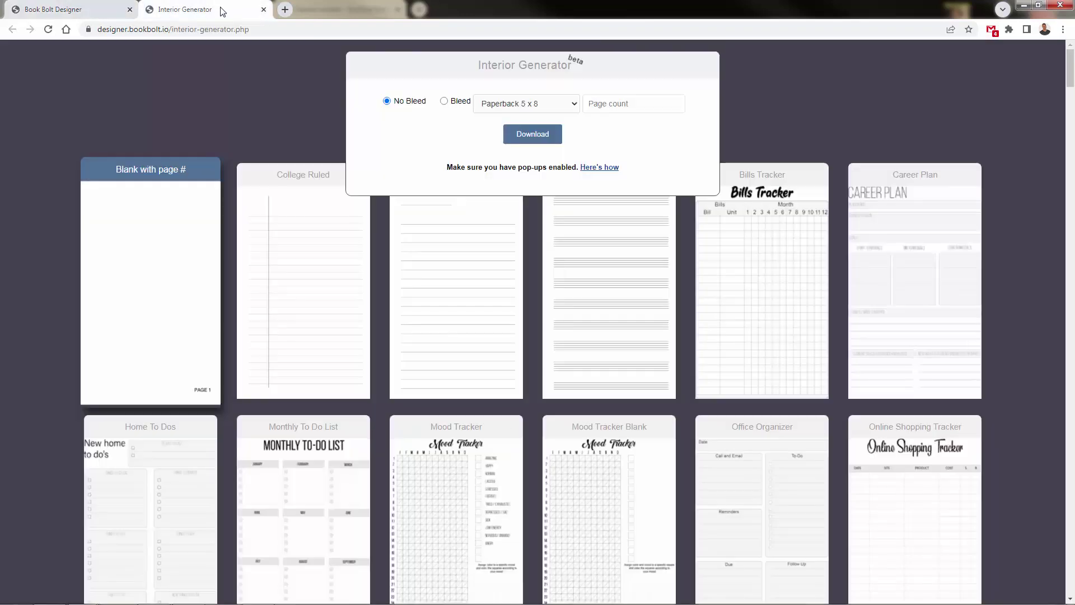
click(89, 12)
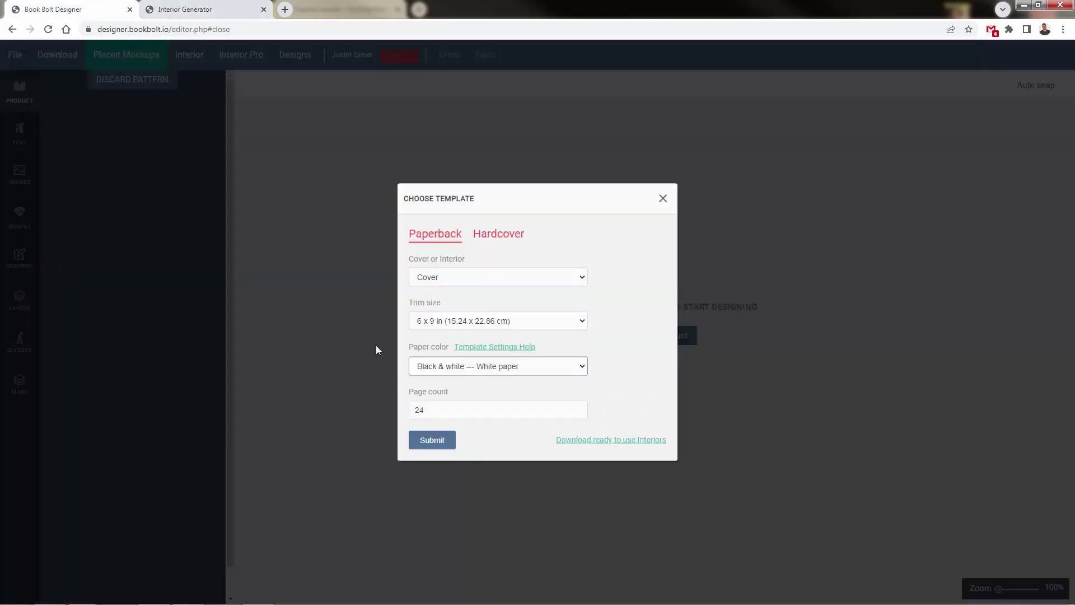
click(442, 442)
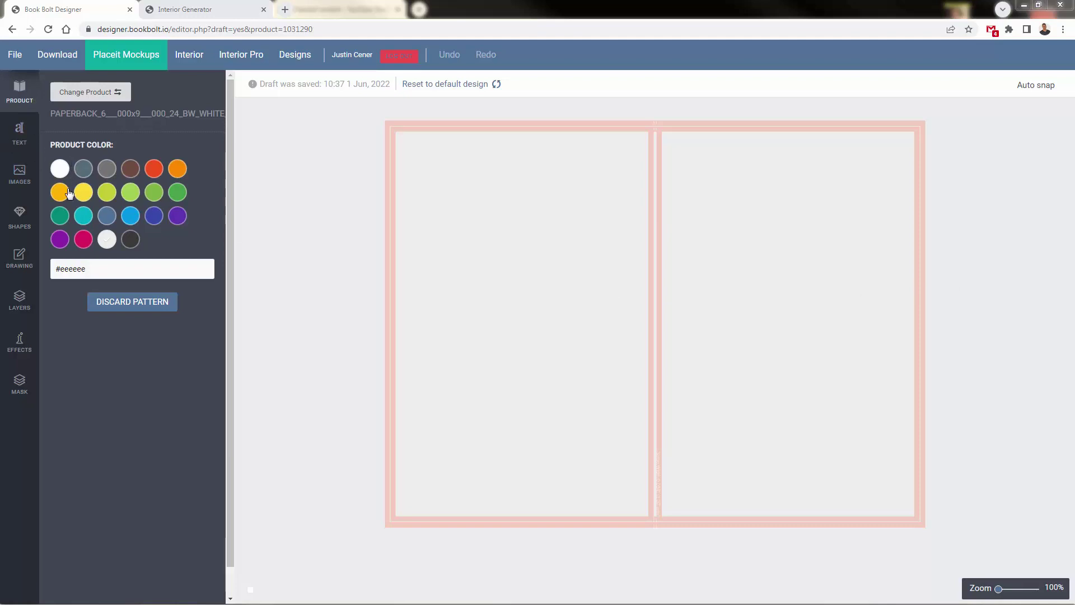
- Try dark grey, magenta, purple, teal and blue swatches as the cover's product color
click(131, 241)
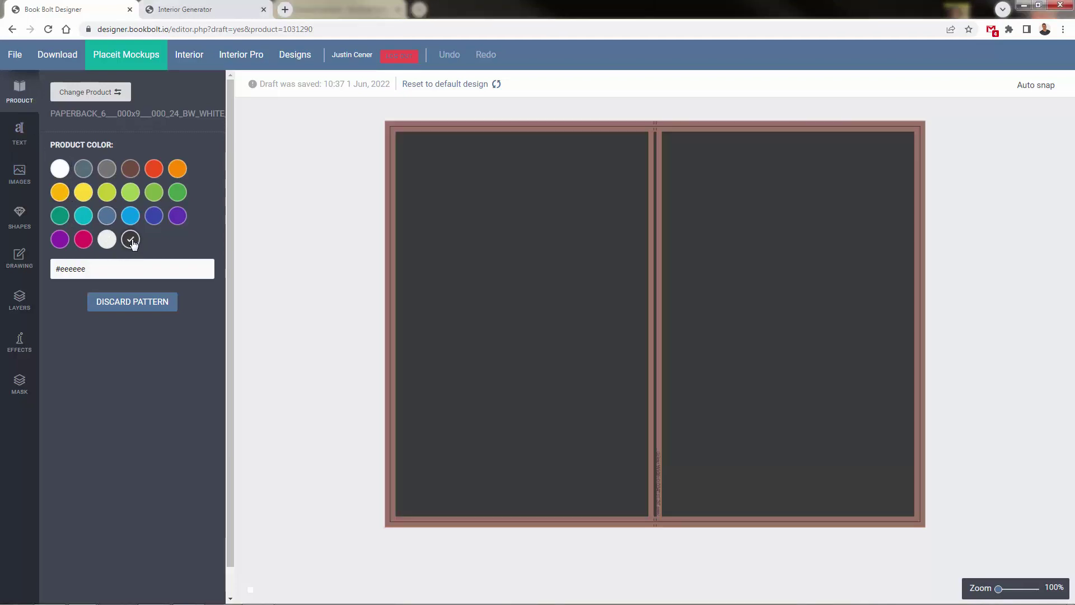
click(83, 241)
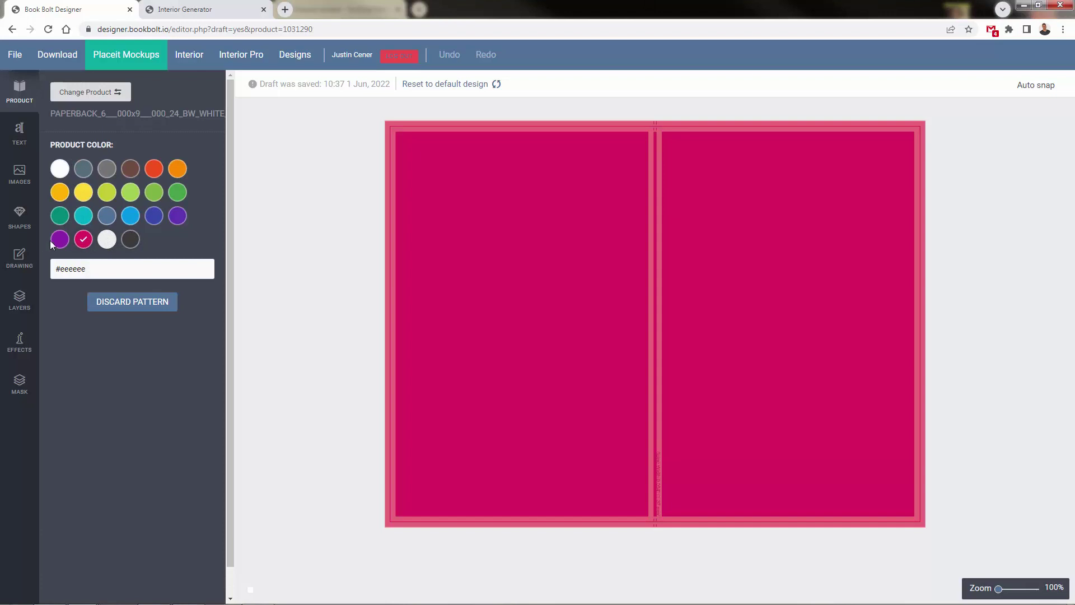
click(59, 239)
click(84, 216)
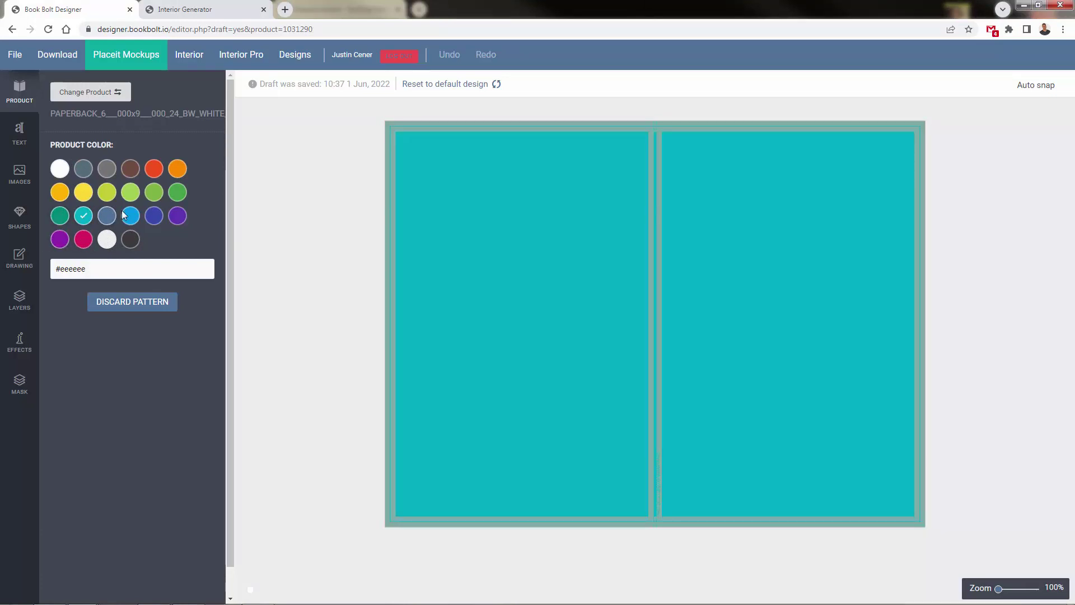
click(125, 213)
click(107, 215)
- Try the custom purple #bd8aff as the cover color, and restore the light grey swatch
click(108, 268)
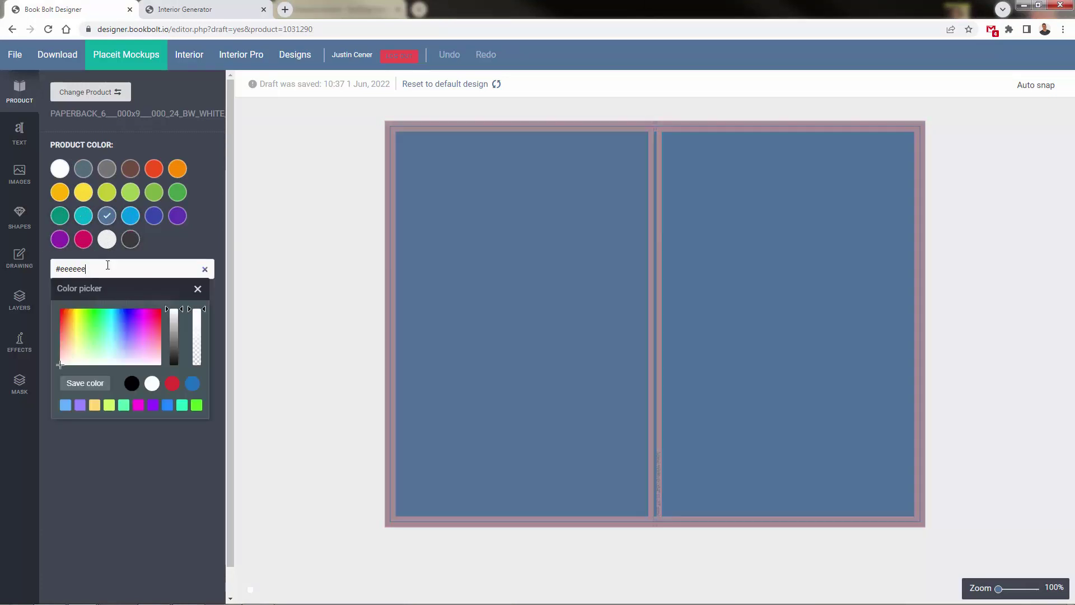
mouse_move(123, 335)
mouse_down()
mouse_move(144, 336)
mouse_move(135, 339)
mouse_up()
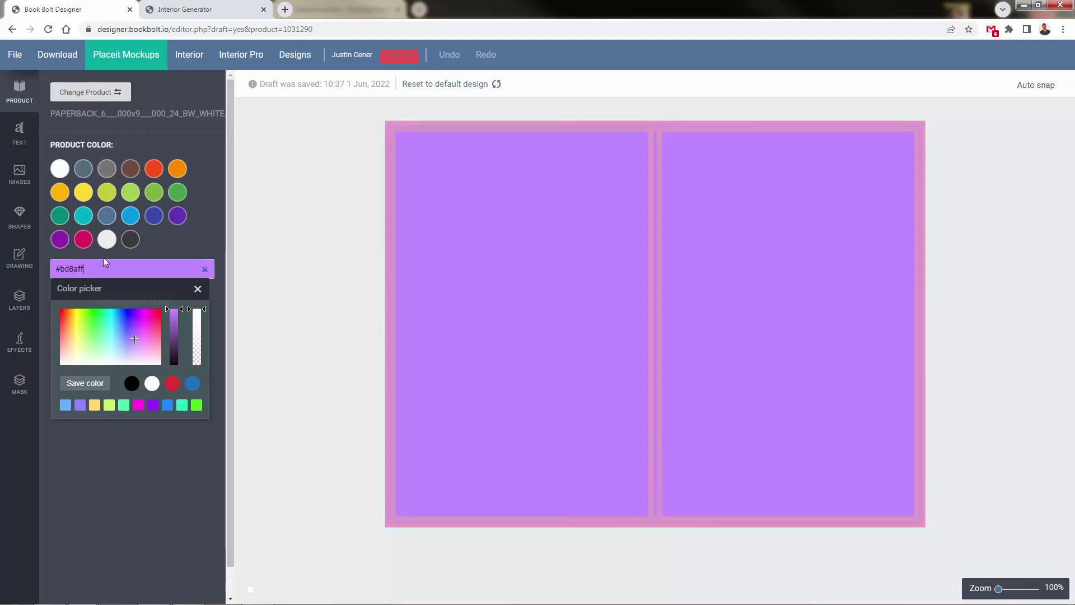
click(107, 244)
click(109, 242)
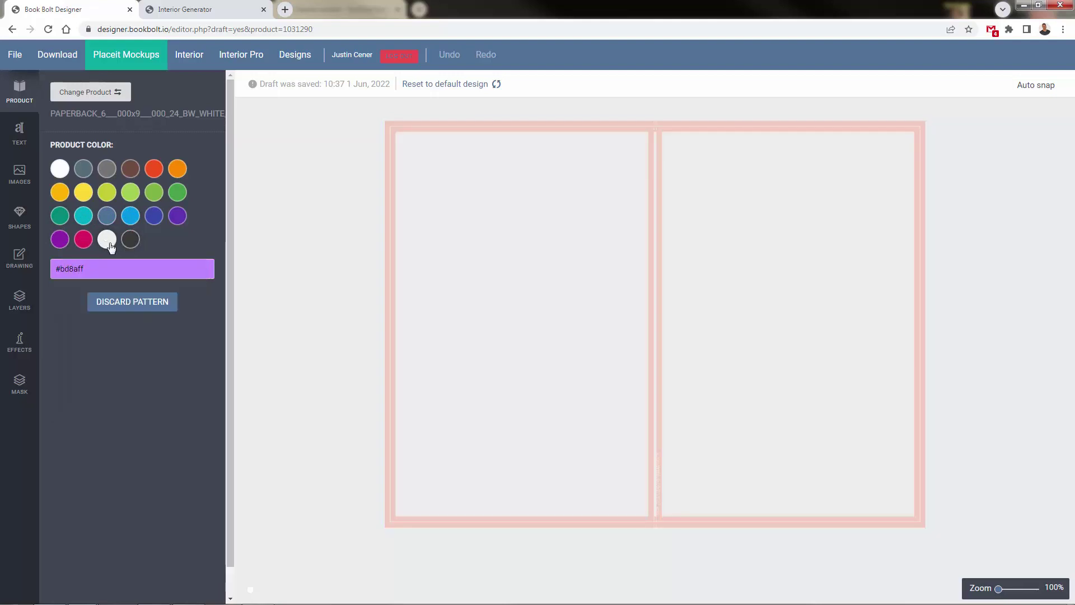
- Look through the warped text styles, text mask and fonts available for the cover
click(18, 139)
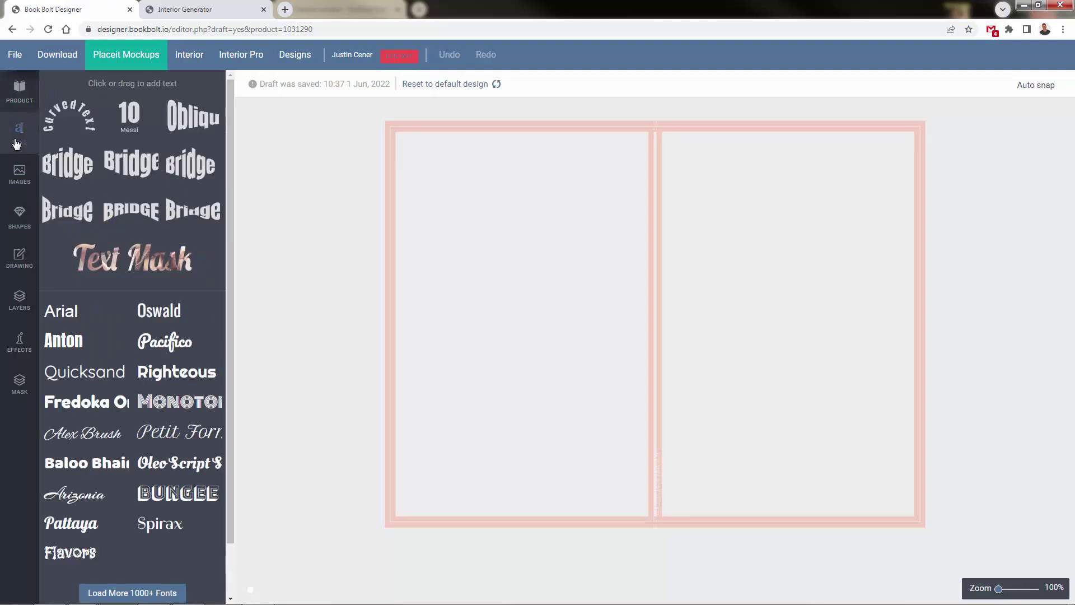
scroll(84, 492, down, 1)
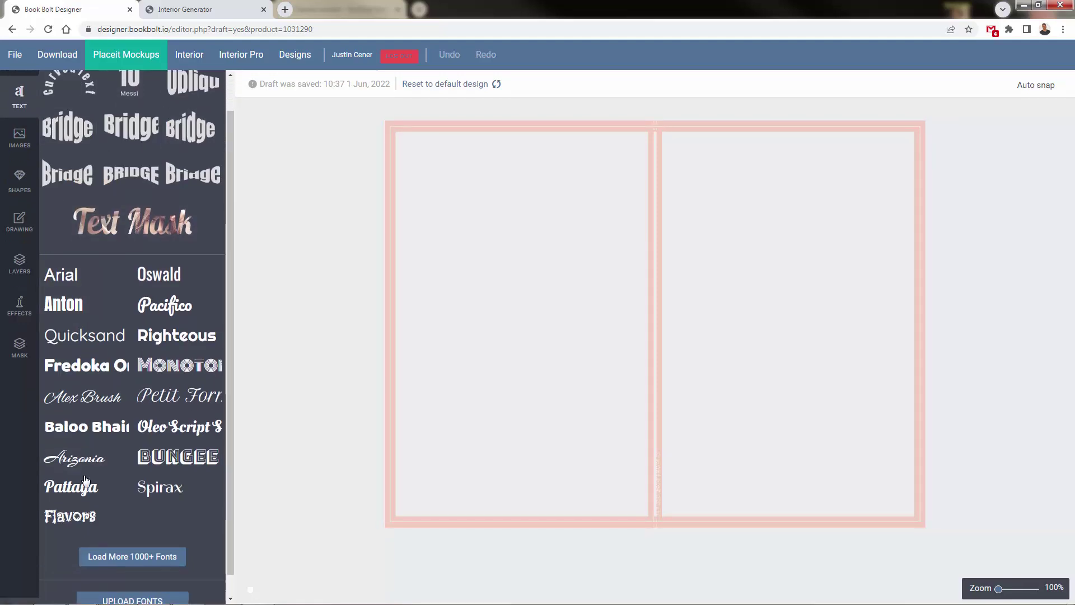
scroll(115, 337, up, 1)
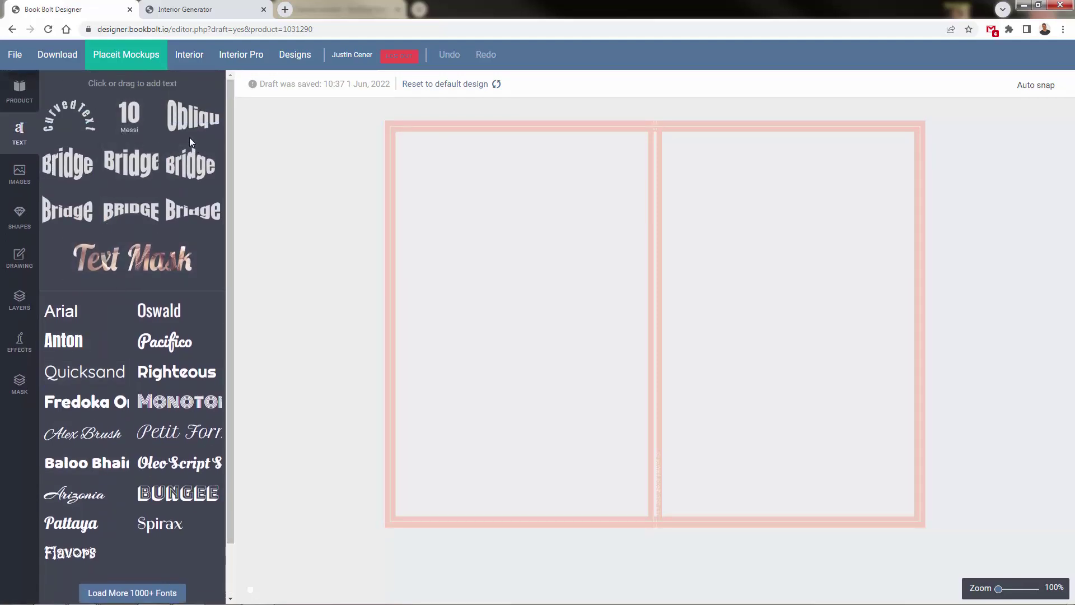
- Upload the "Mom Boss. Goal Book" image and place it, scaled down, on the front cover
click(17, 184)
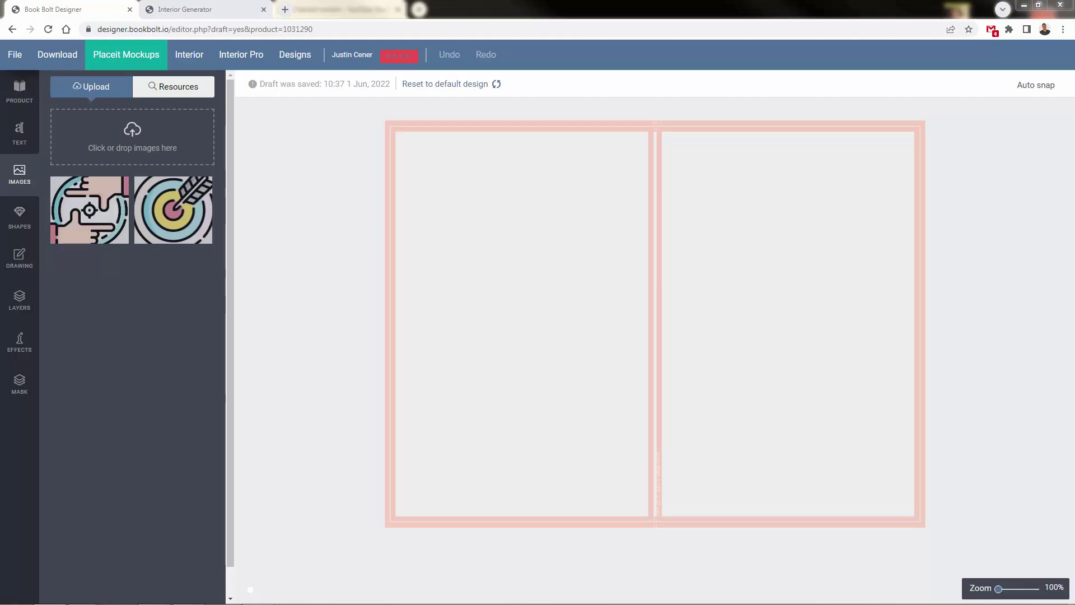
drag(56, 185, 135, 152)
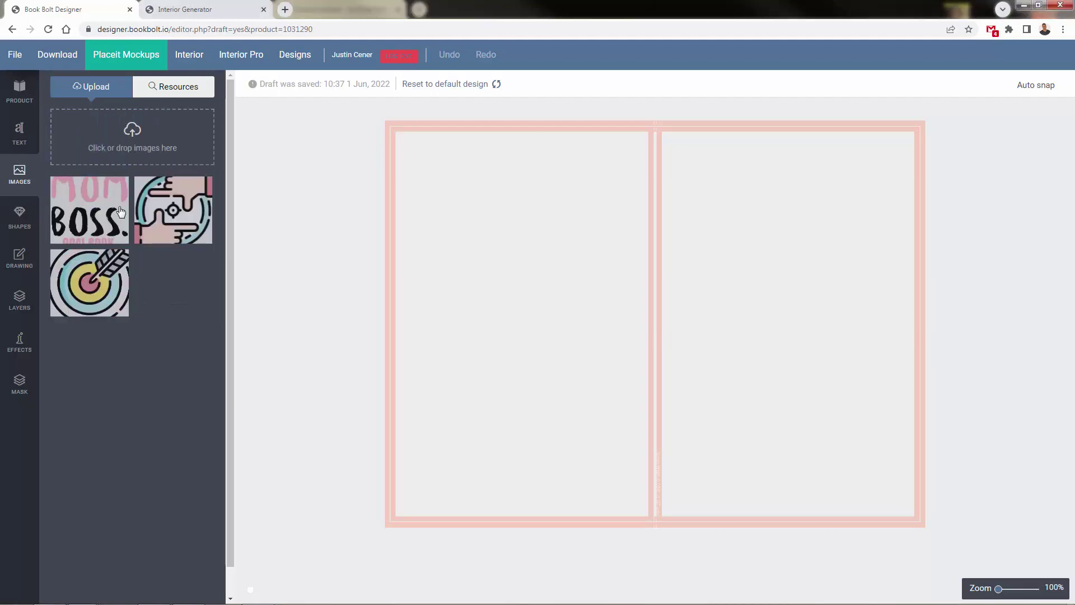
drag(79, 227, 550, 343)
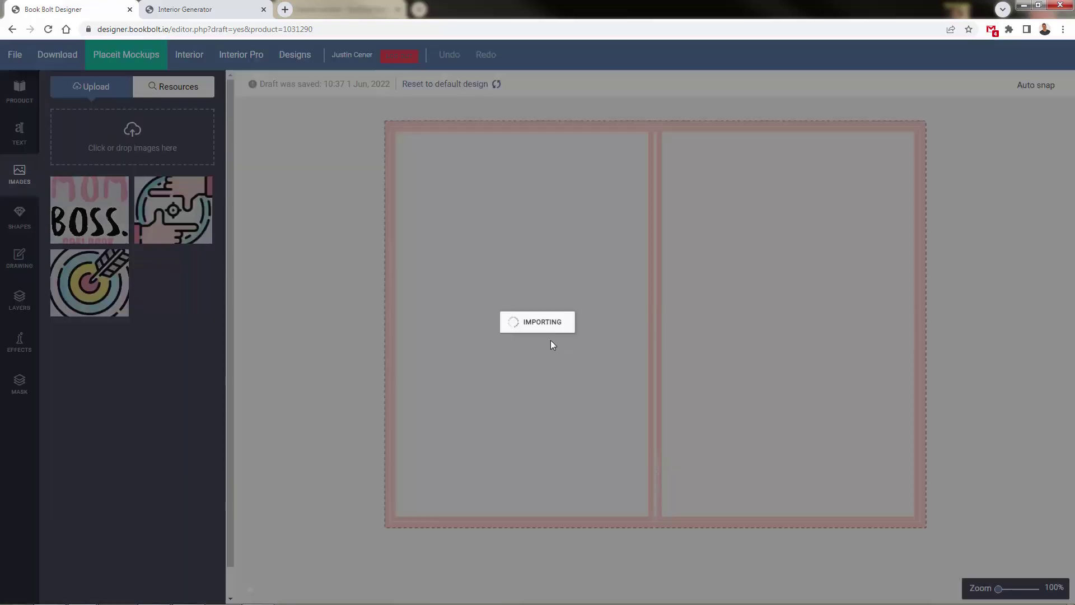
drag(747, 505, 628, 448)
drag(560, 358, 771, 322)
drag(624, 348, 803, 306)
- Add the target-and-arrow image, shrink it and place it in the upper part of the back cover
click(127, 303)
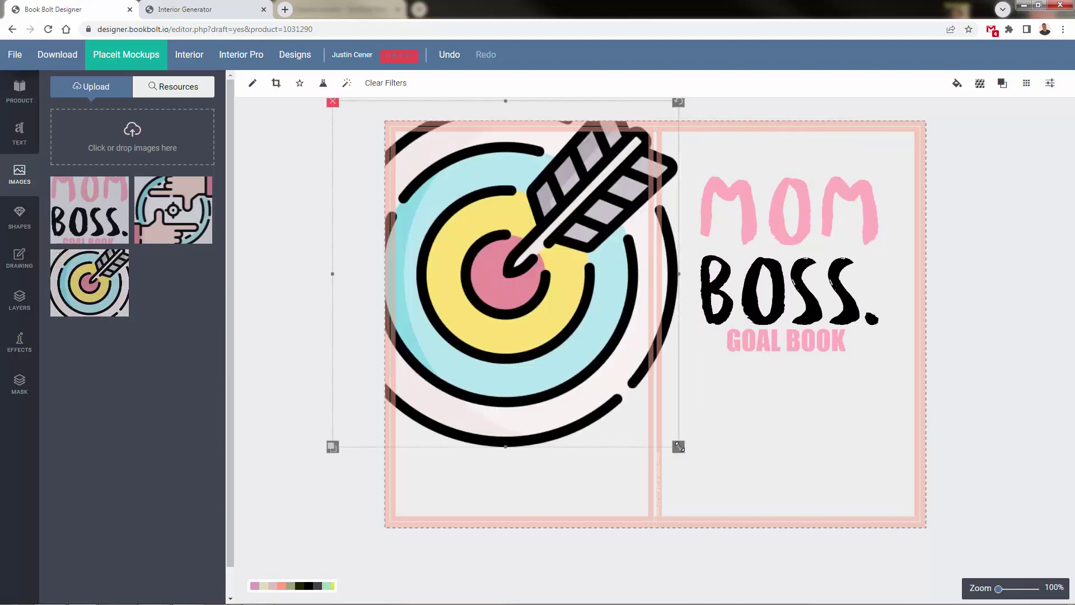
drag(679, 446, 521, 350)
drag(509, 286, 476, 231)
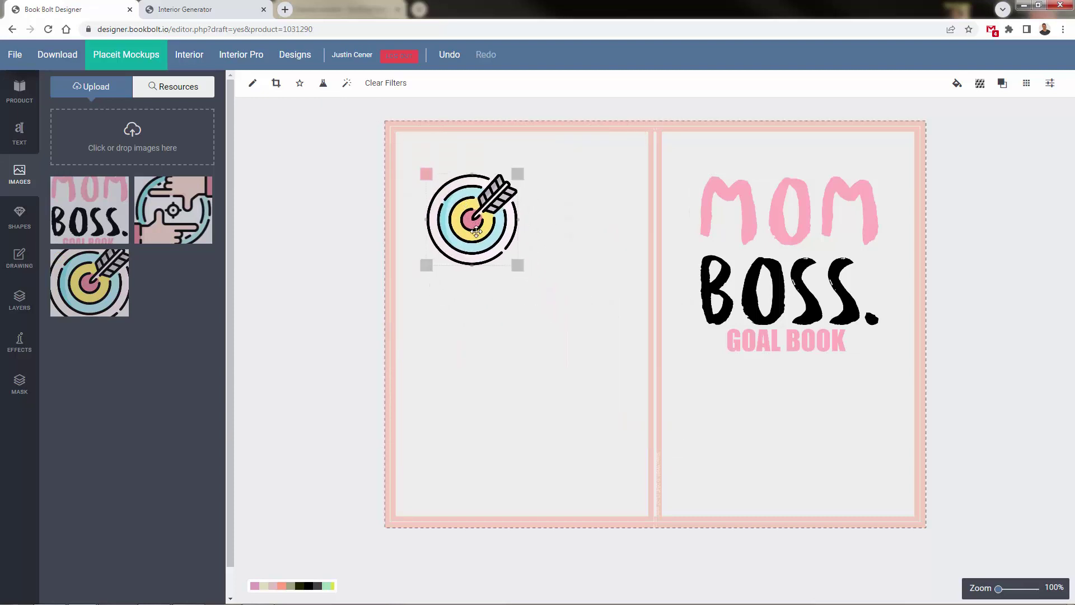
- Try a warped "Bridge" text on the back cover and delete it
click(19, 134)
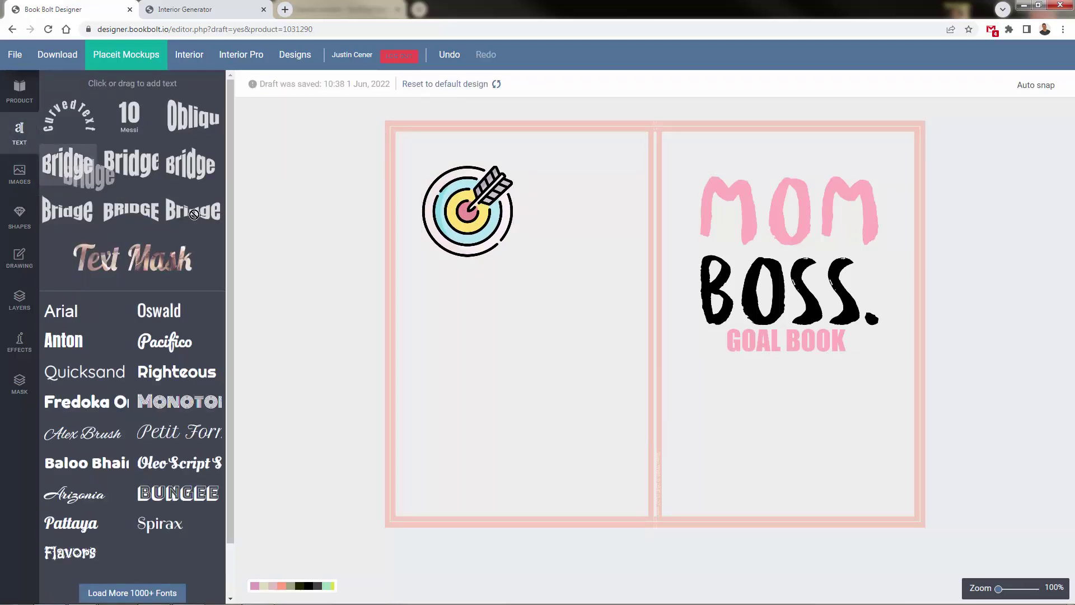
drag(193, 214, 533, 377)
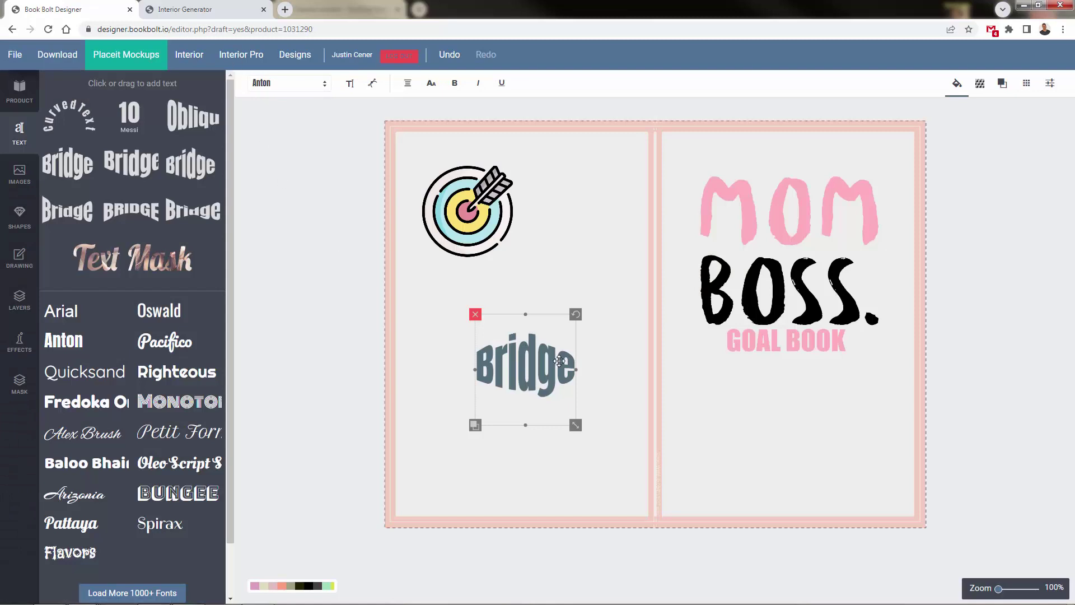
click(475, 314)
- Add a second copy of the "Mom Boss. Goal Book" image to the back cover and scale it down
click(751, 263)
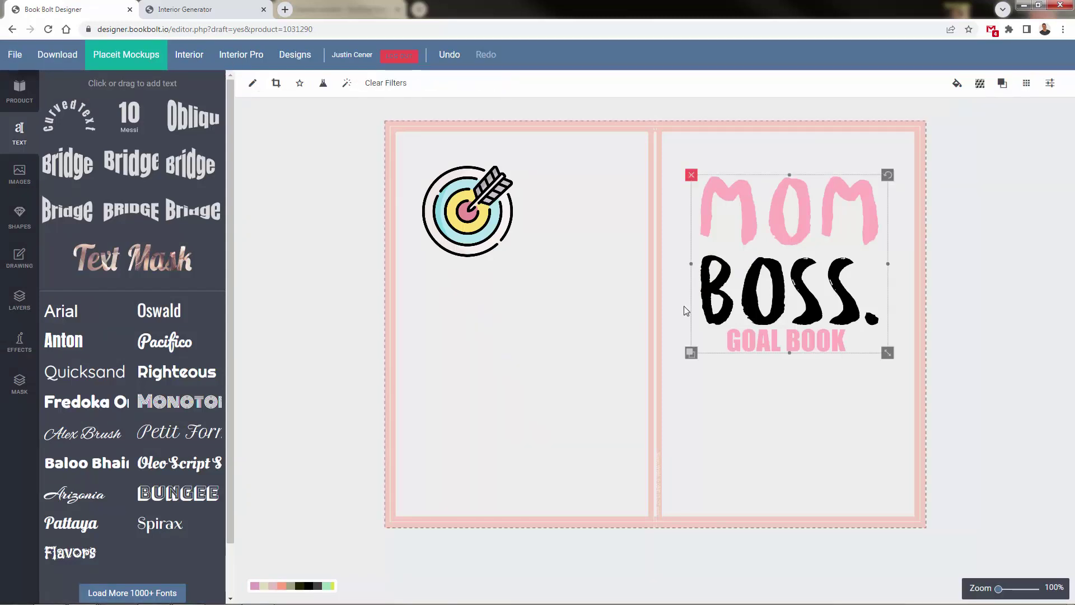
click(20, 174)
drag(89, 210, 502, 371)
drag(711, 542, 590, 470)
drag(540, 360, 558, 301)
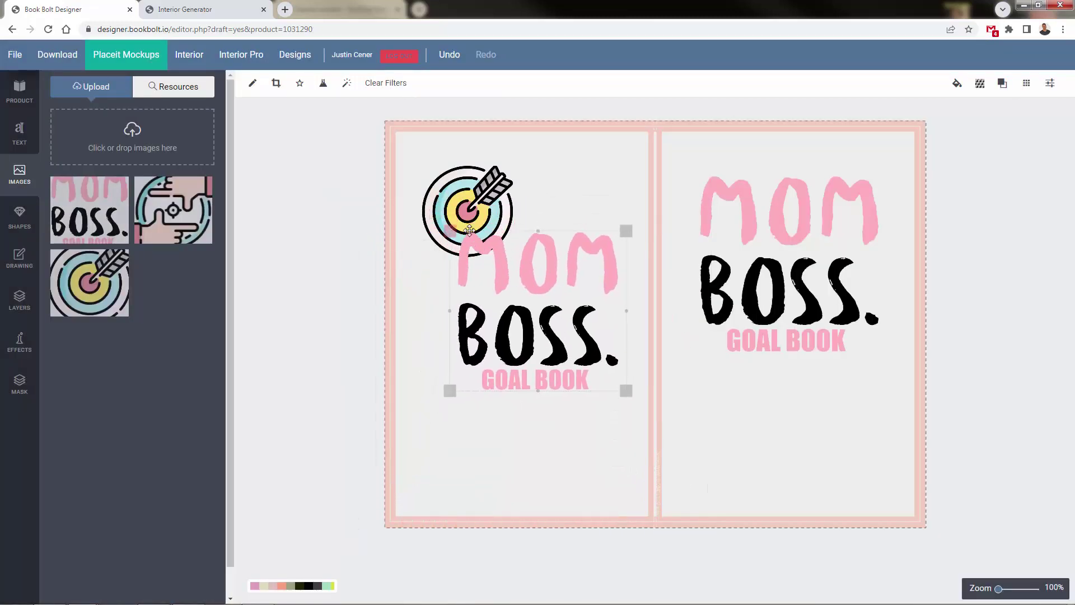
- Move the target to the lower back cover and enlarge the "Mom Boss. Goal Book" image above it to nearly the cover's width
drag(458, 211, 512, 453)
drag(517, 357, 503, 327)
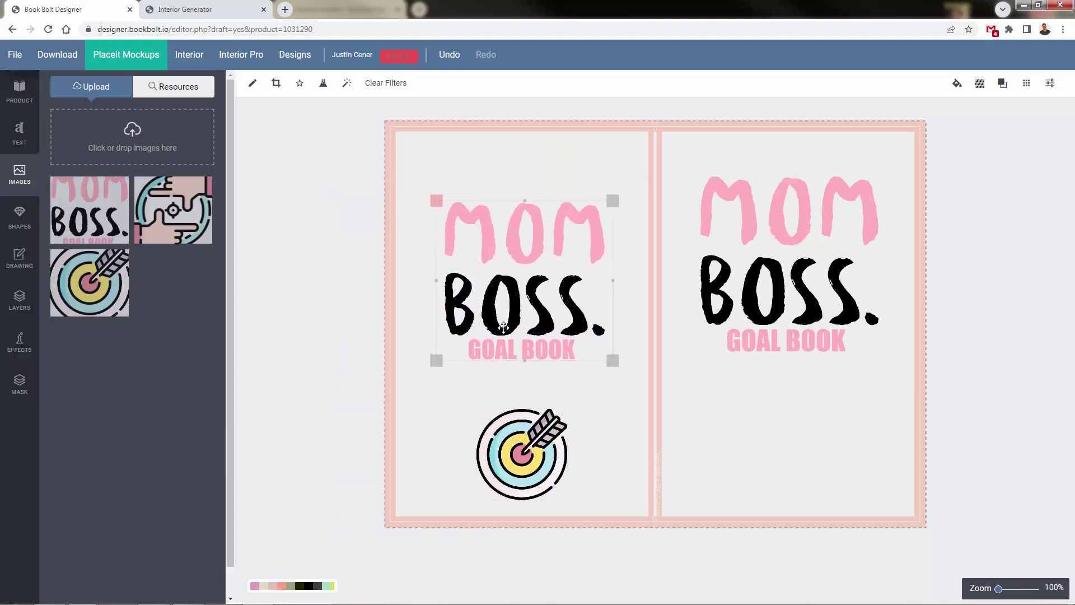
drag(614, 363, 649, 395)
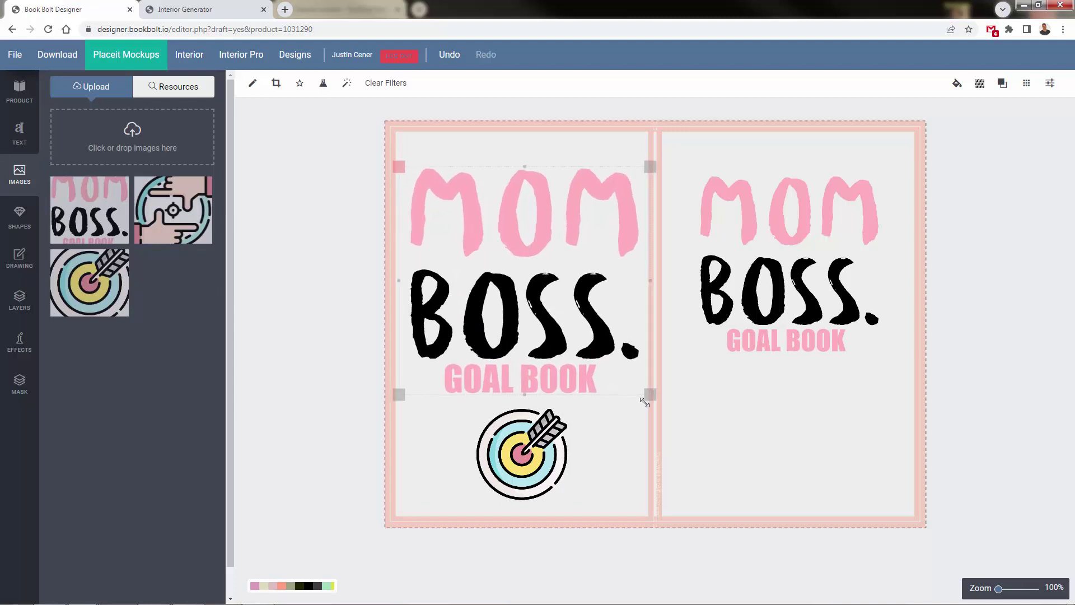
drag(570, 322, 570, 316)
click(840, 377)
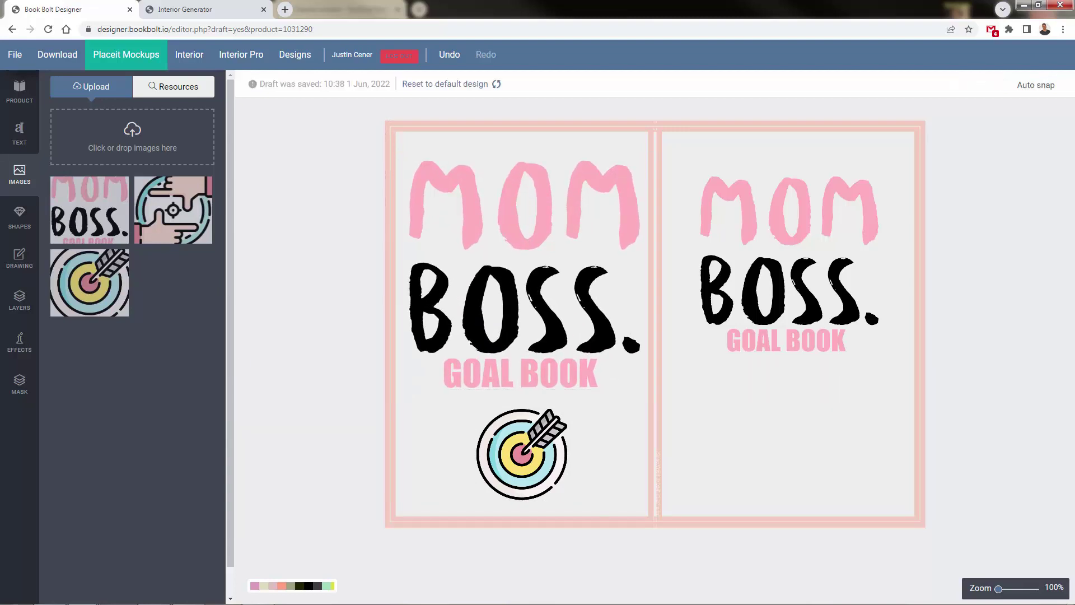
- Add a shield shape to the front cover below the "GOAL BOOK" text
click(22, 230)
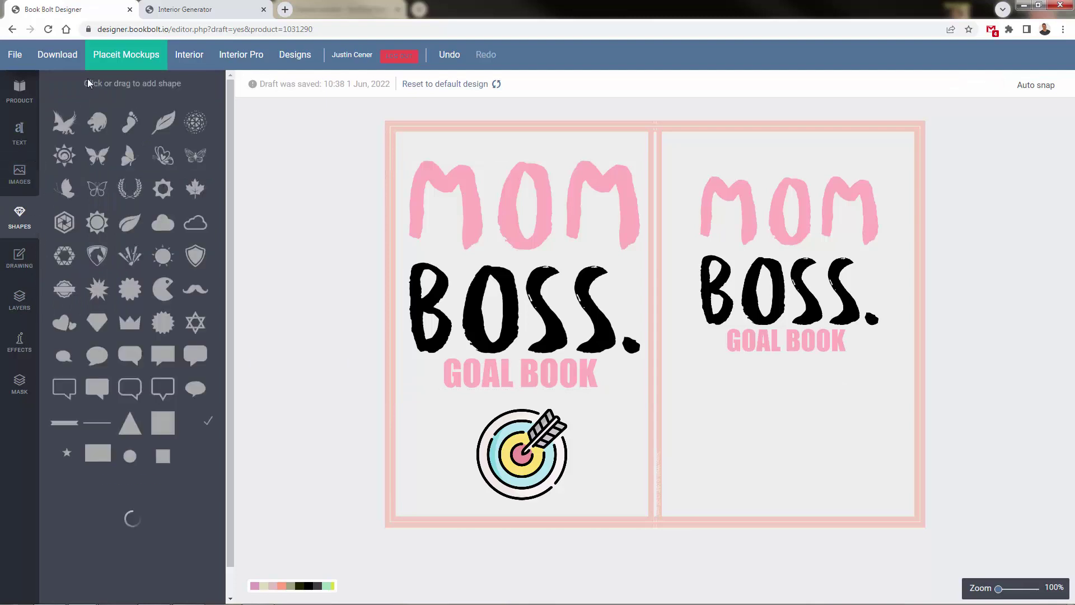
scroll(137, 224, down, 1)
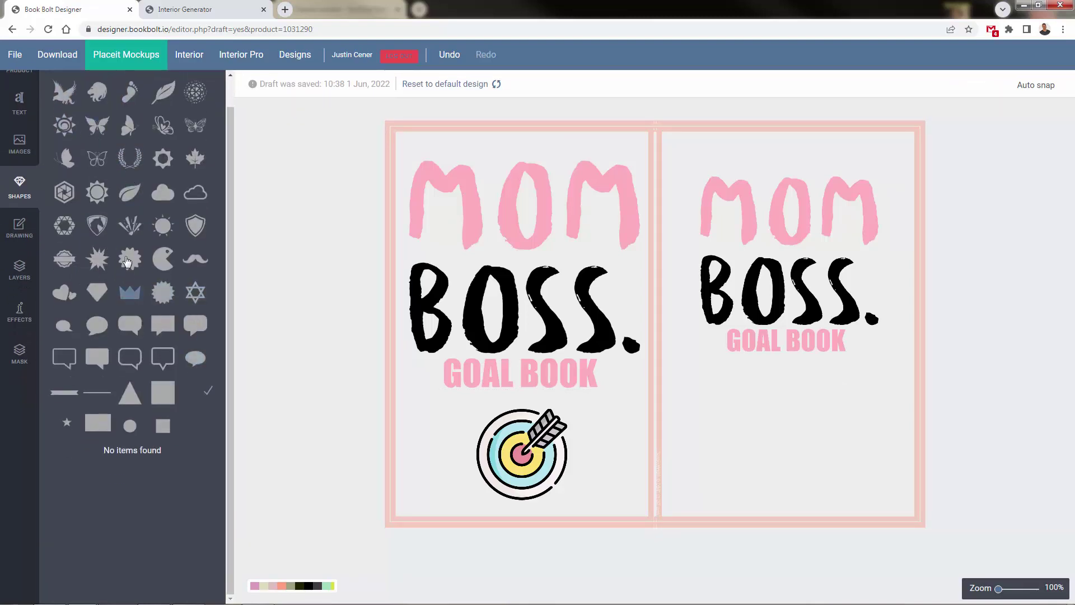
drag(195, 235, 826, 497)
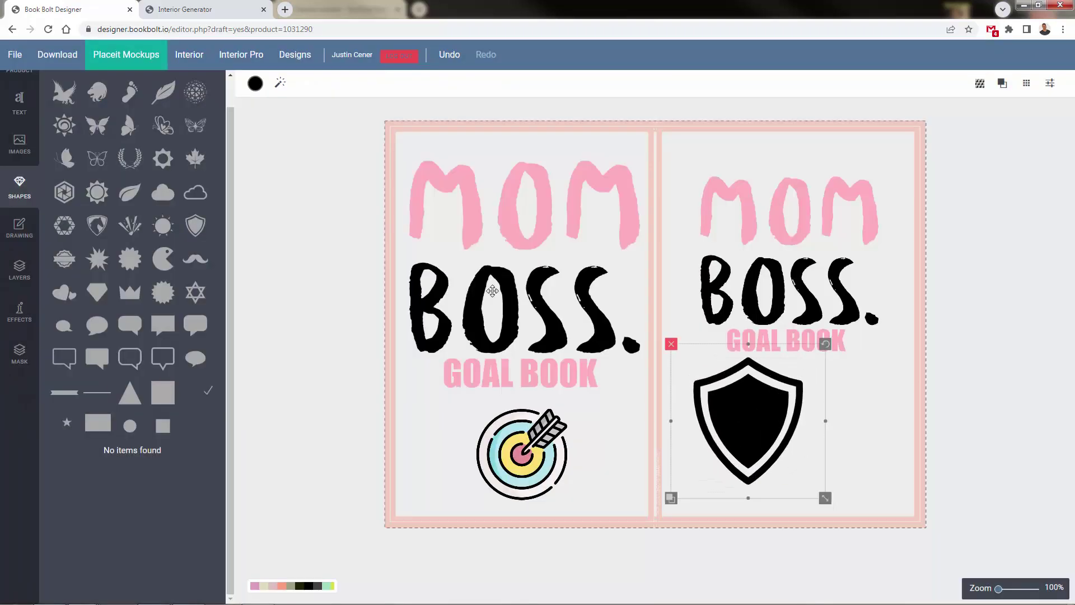
- Try bright blue, slate blue and magenta fills on the shield, ending with dusty pink #d89999
click(255, 84)
click(372, 223)
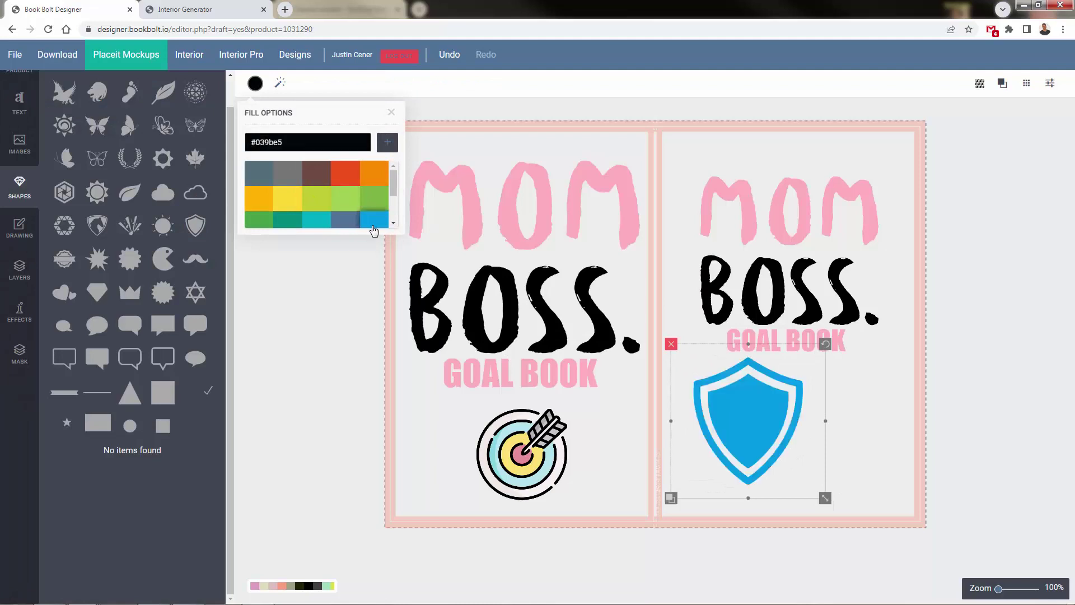
scroll(317, 221, down, 3)
click(346, 168)
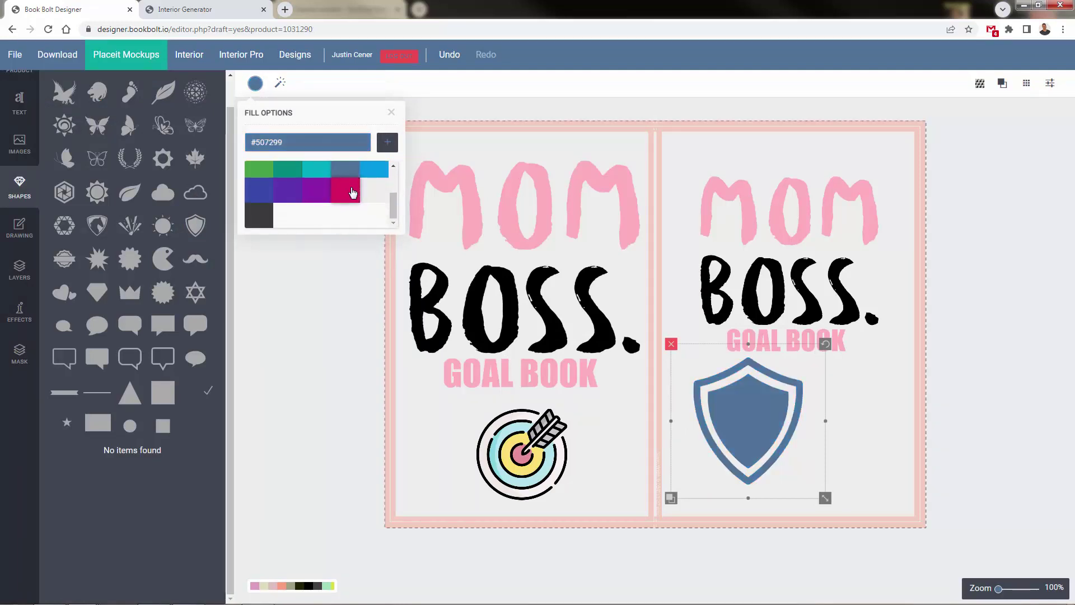
click(350, 191)
click(345, 164)
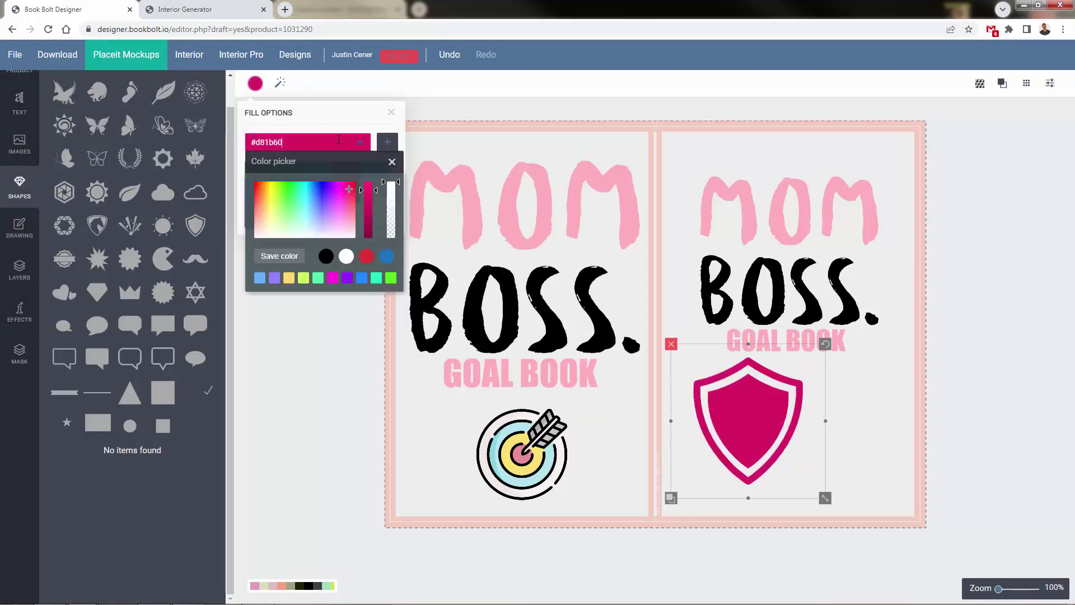
click(345, 205)
mouse_move(344, 205)
mouse_down()
mouse_move(341, 224)
mouse_move(347, 214)
mouse_move(356, 221)
mouse_up()
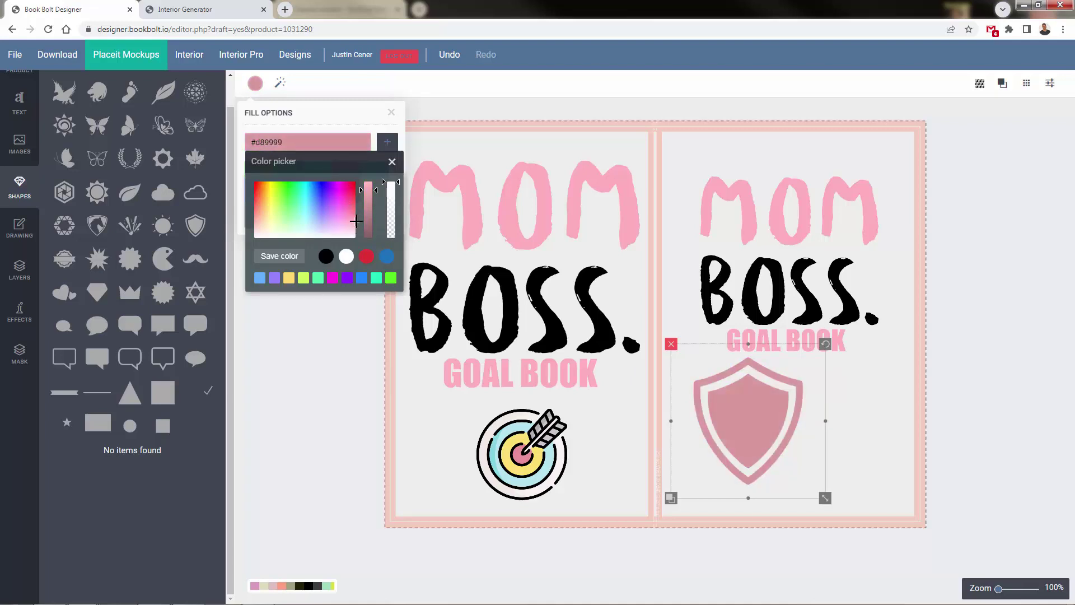
- Move the shield lower on the front cover and delete it
drag(760, 426, 800, 441)
drag(716, 367, 688, 379)
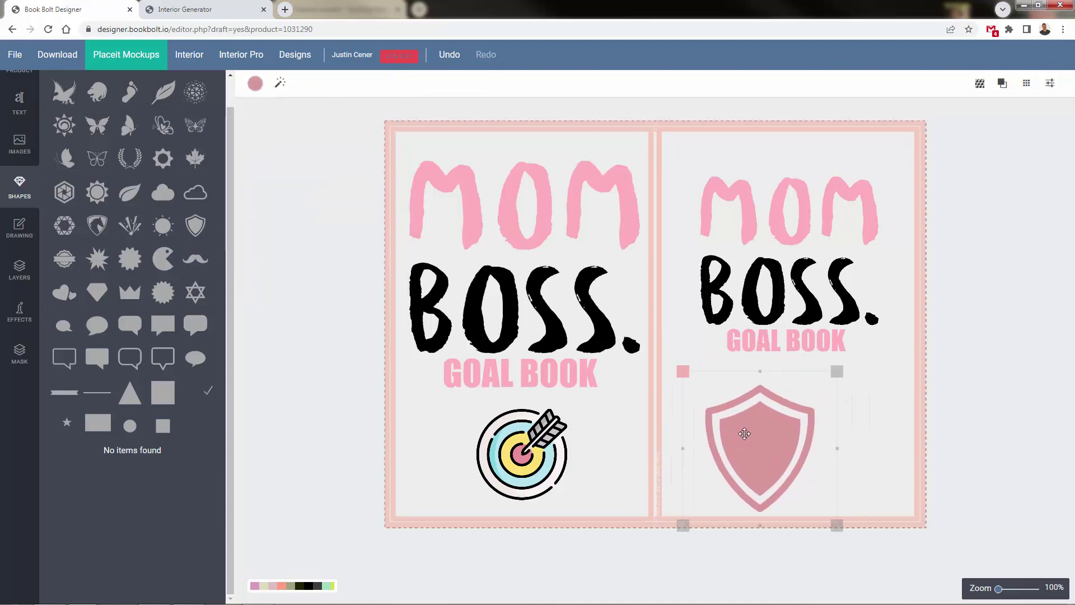
click(683, 372)
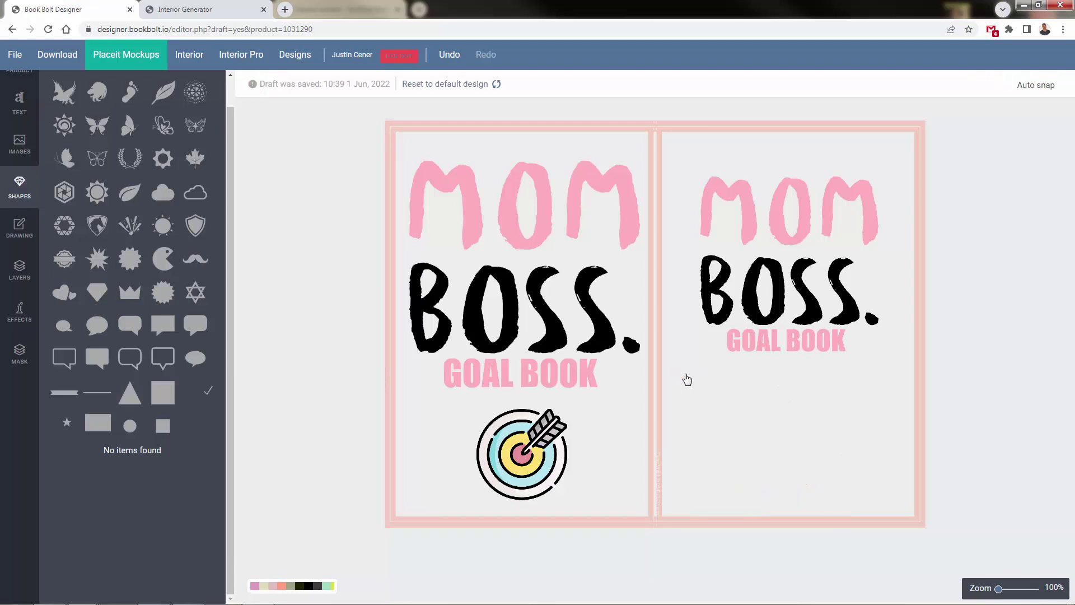
- Show the design's layers and toggle the visibility of the goalpng and design1png layers off and back on
click(19, 229)
click(19, 270)
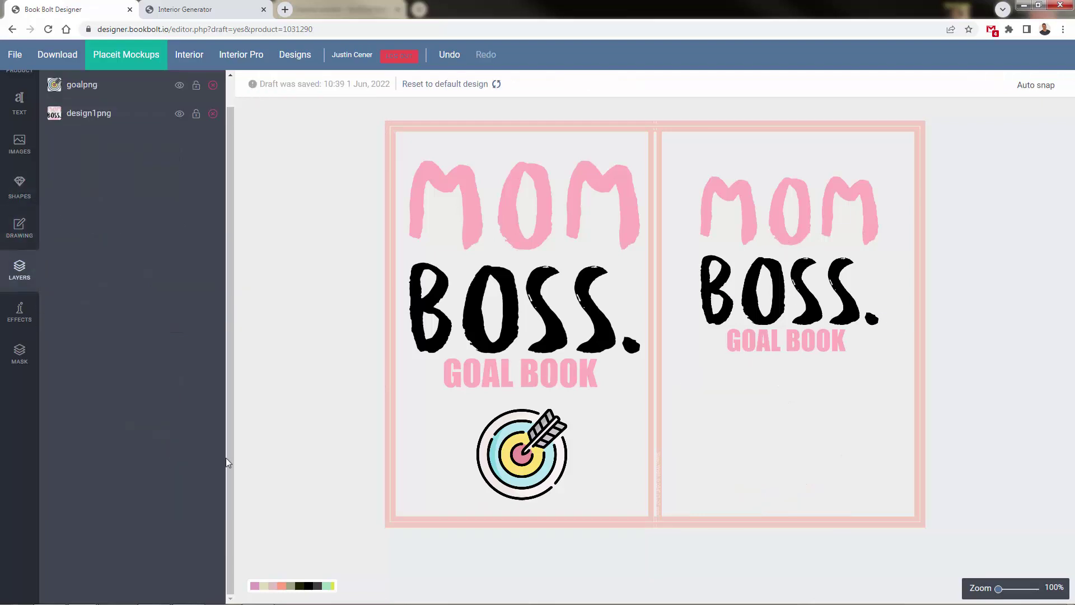
click(179, 86)
click(179, 86)
click(175, 114)
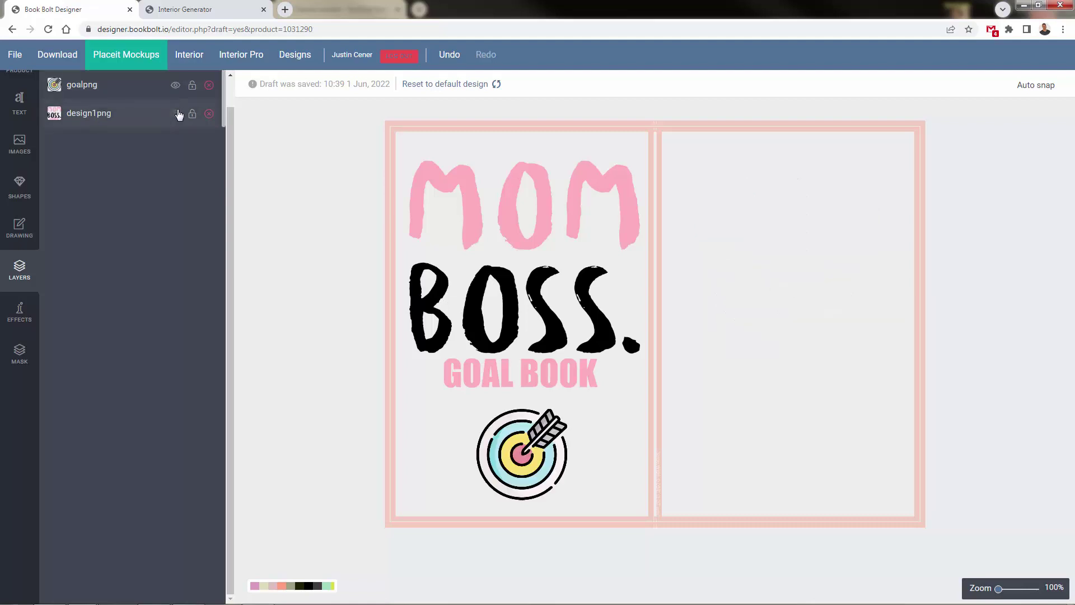
click(175, 113)
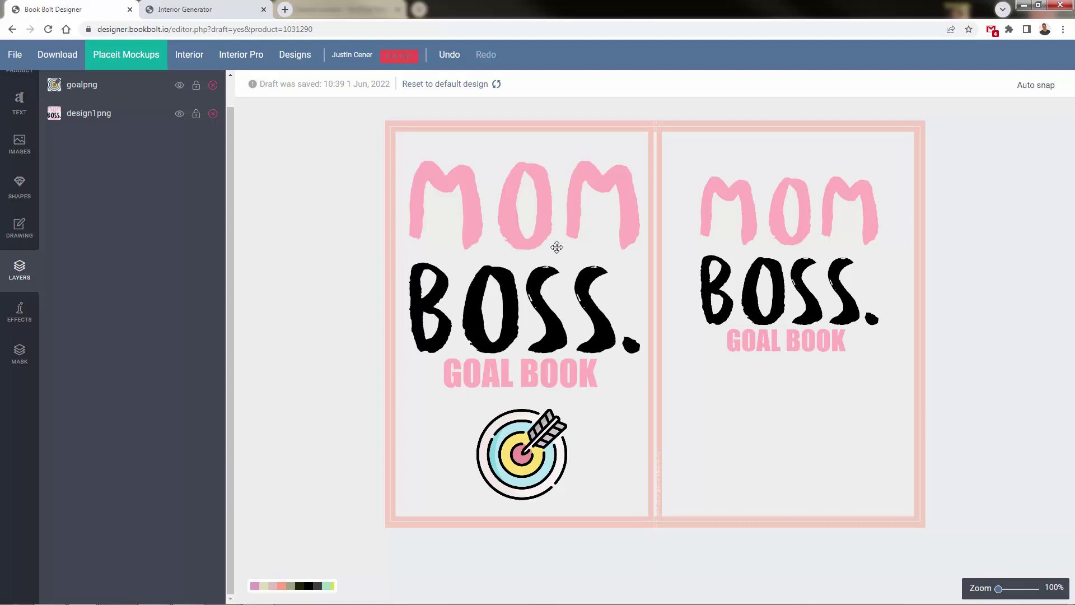
- Select the "Mom Boss. Goal Book" image on the back cover and view the available texture effects
click(522, 319)
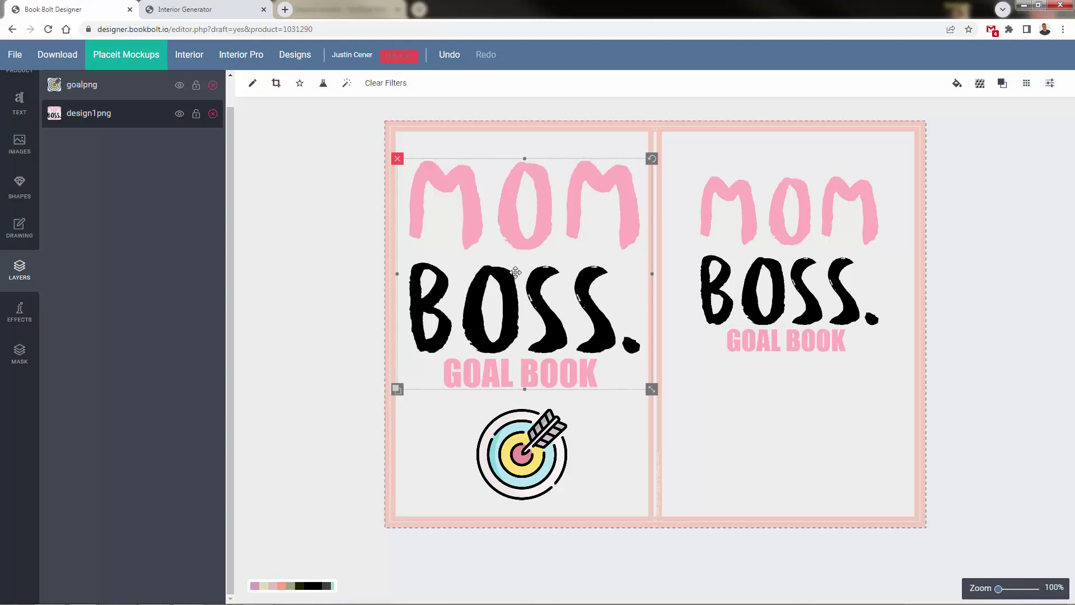
click(17, 312)
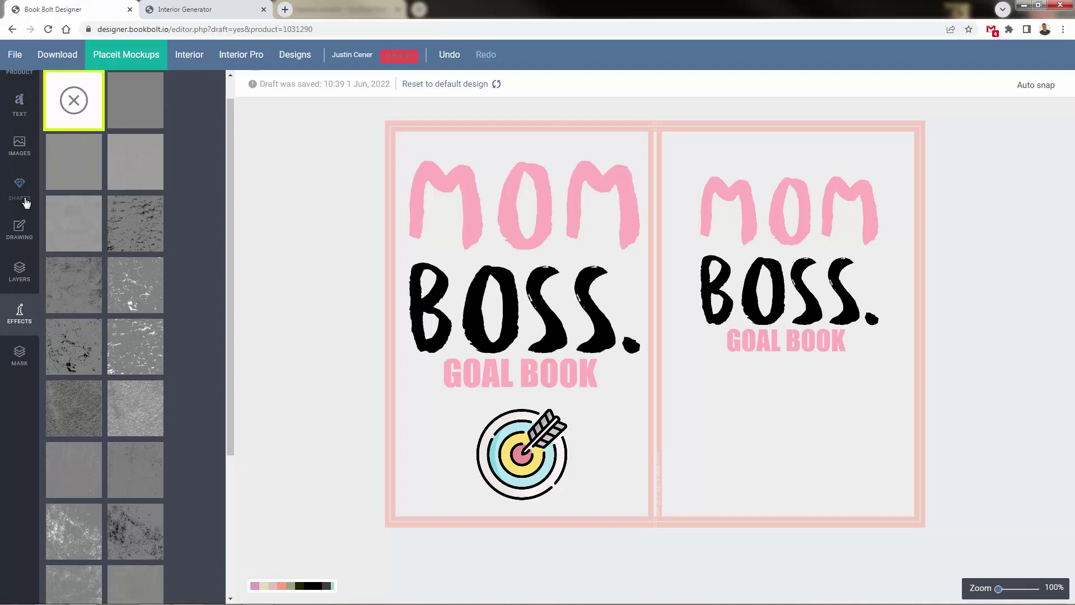
scroll(24, 204, up, 1)
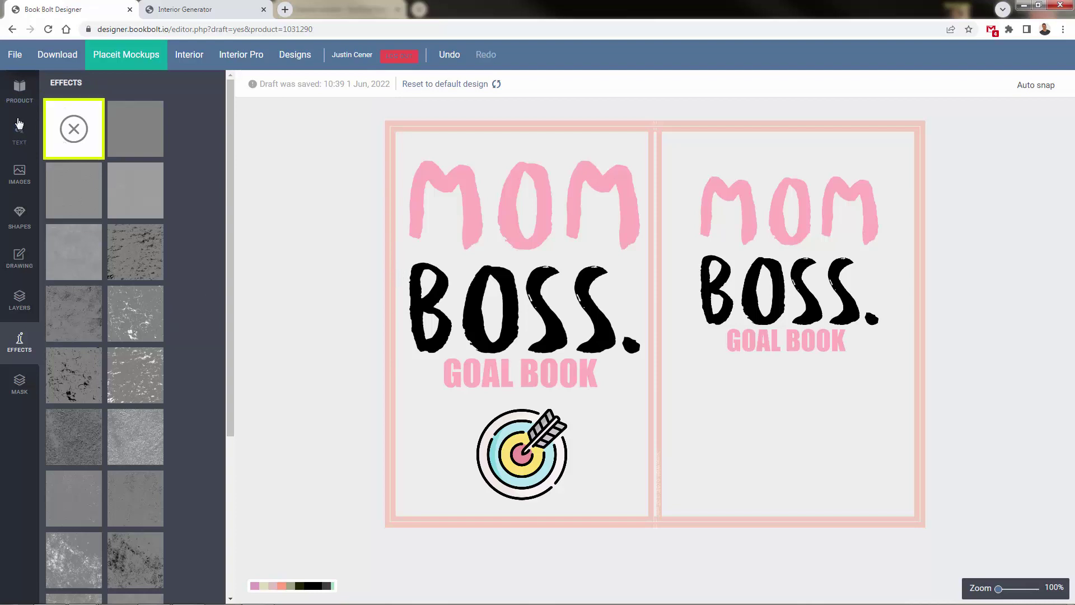
- Try blue, orange and magenta as the product color and return it to light grey
click(20, 91)
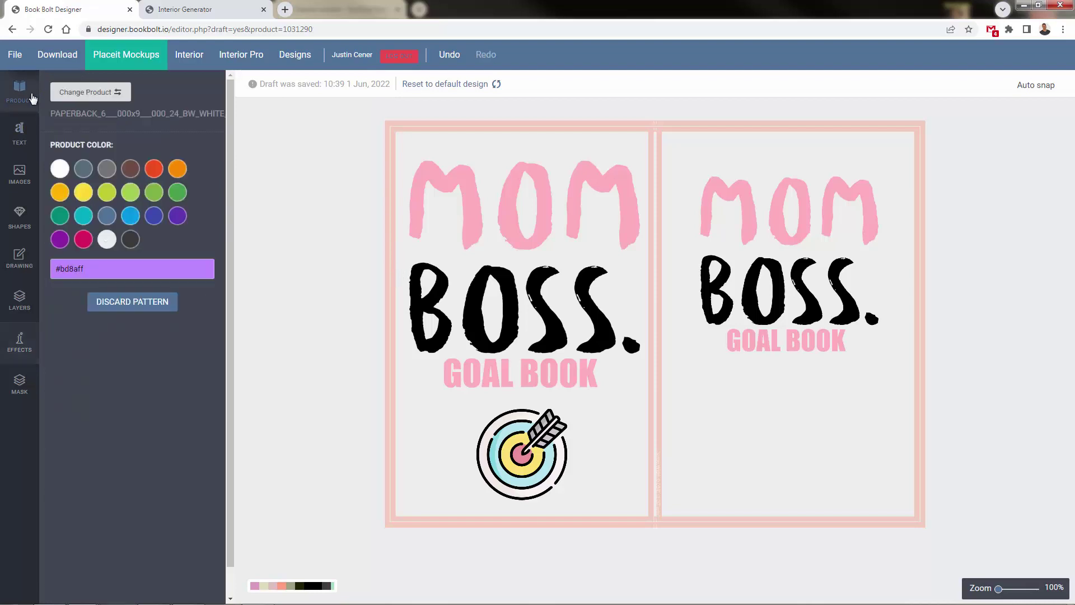
click(131, 216)
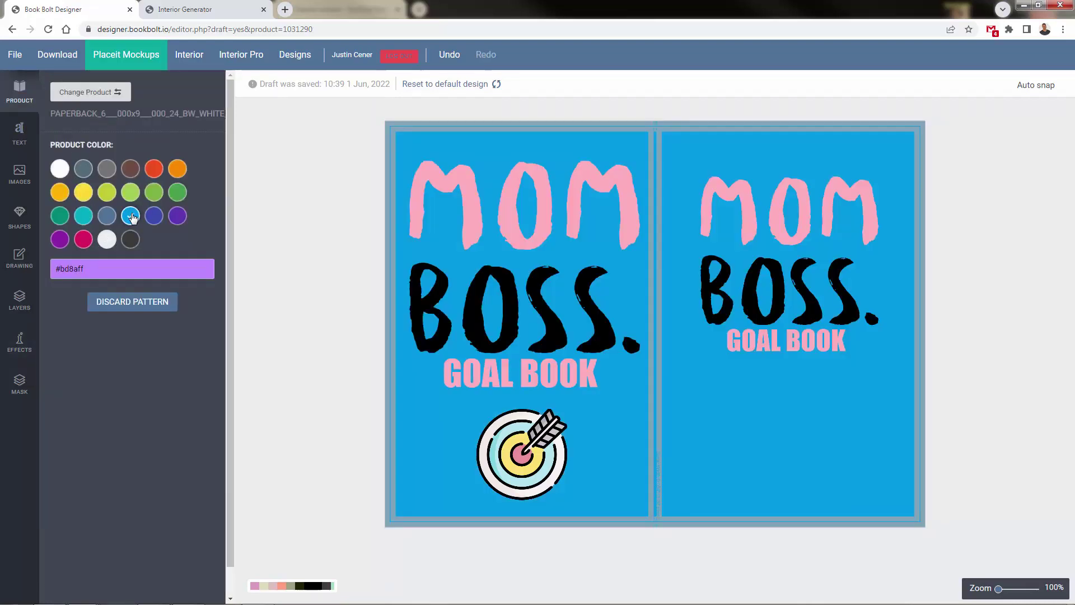
click(177, 169)
click(81, 244)
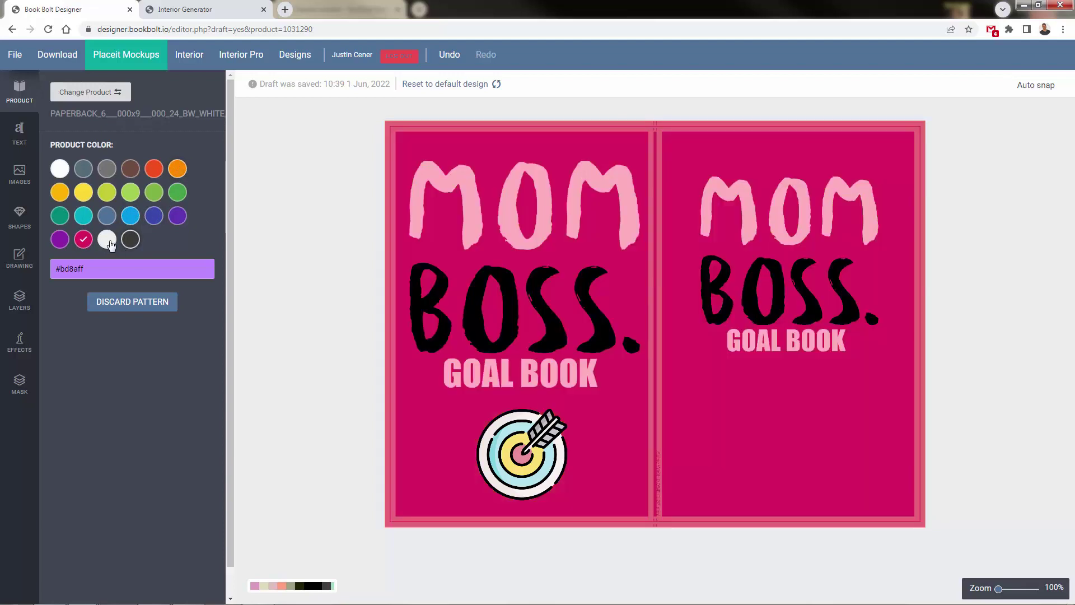
click(107, 241)
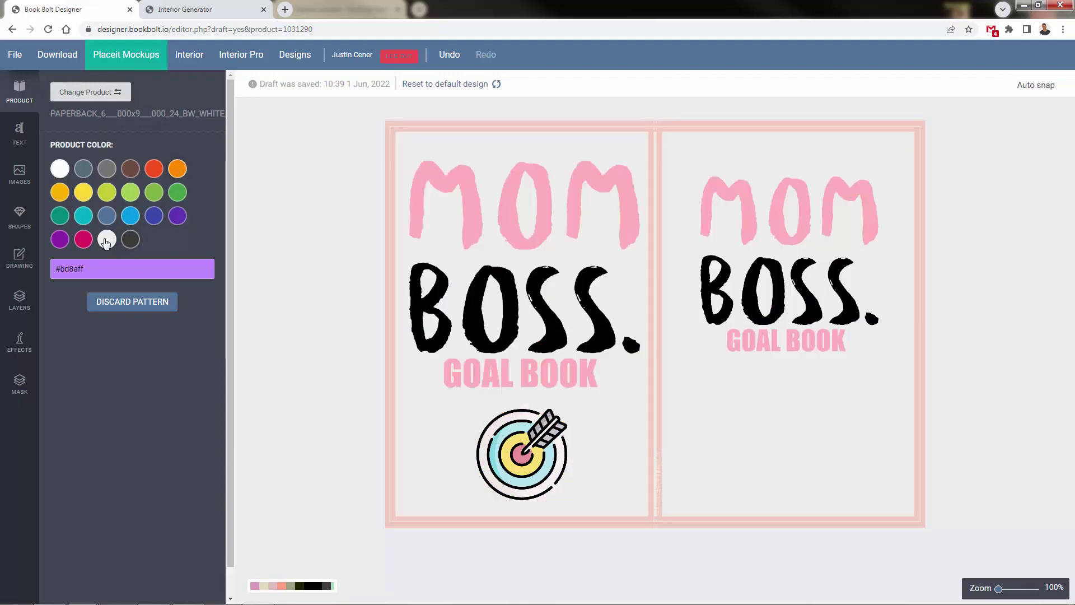
- Download the finished cover design
click(58, 55)
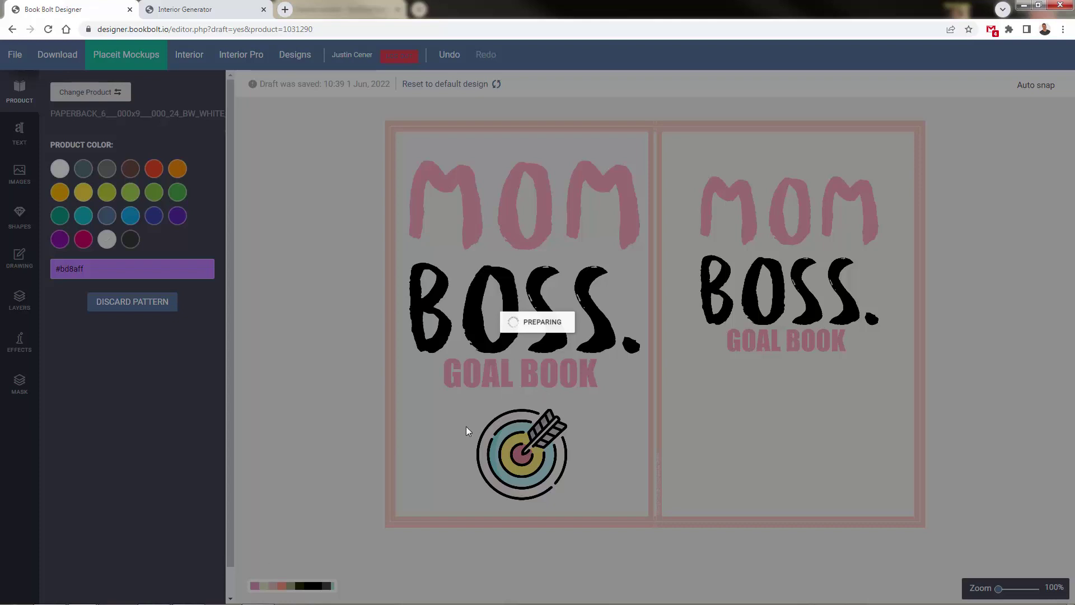
- Switch to the Interior Generator and set the format to Paperback 6 x 9 with a page count of 24
click(217, 16)
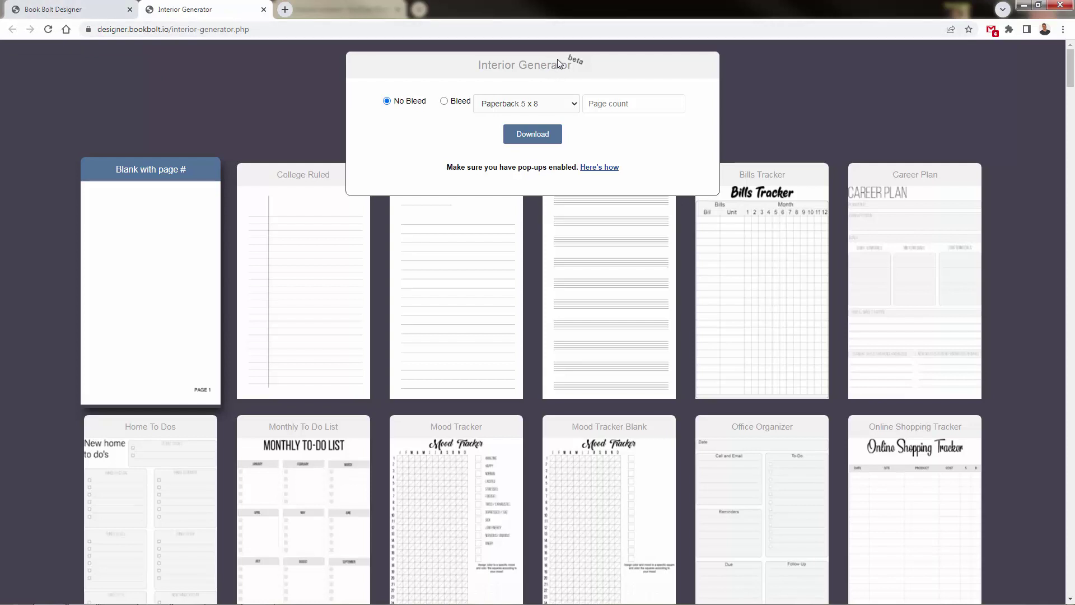
scroll(371, 328, down, 3)
scroll(370, 328, down, 9)
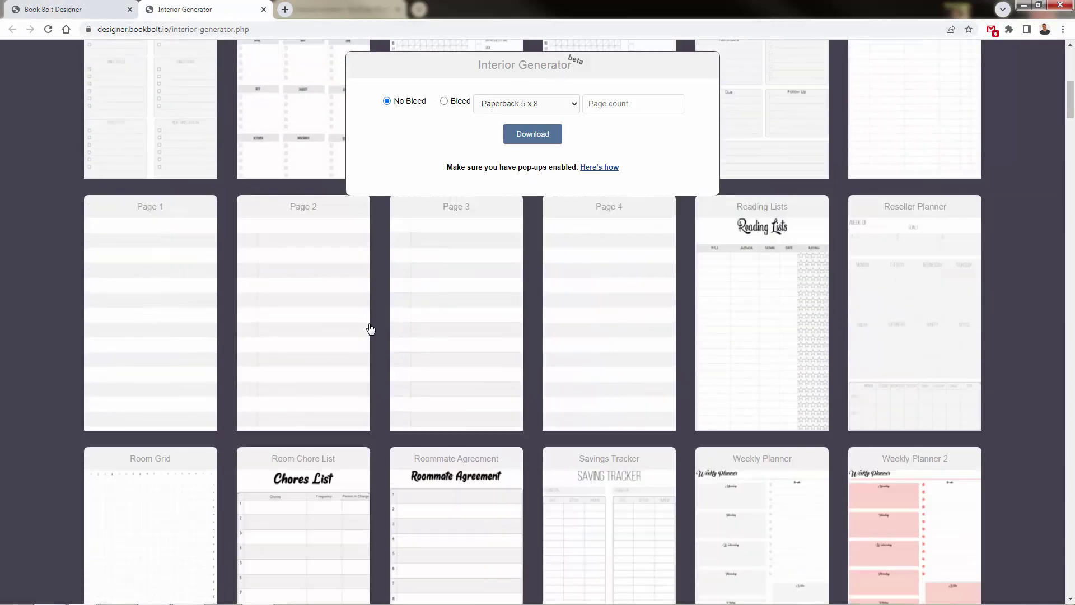
scroll(371, 449, up, 12)
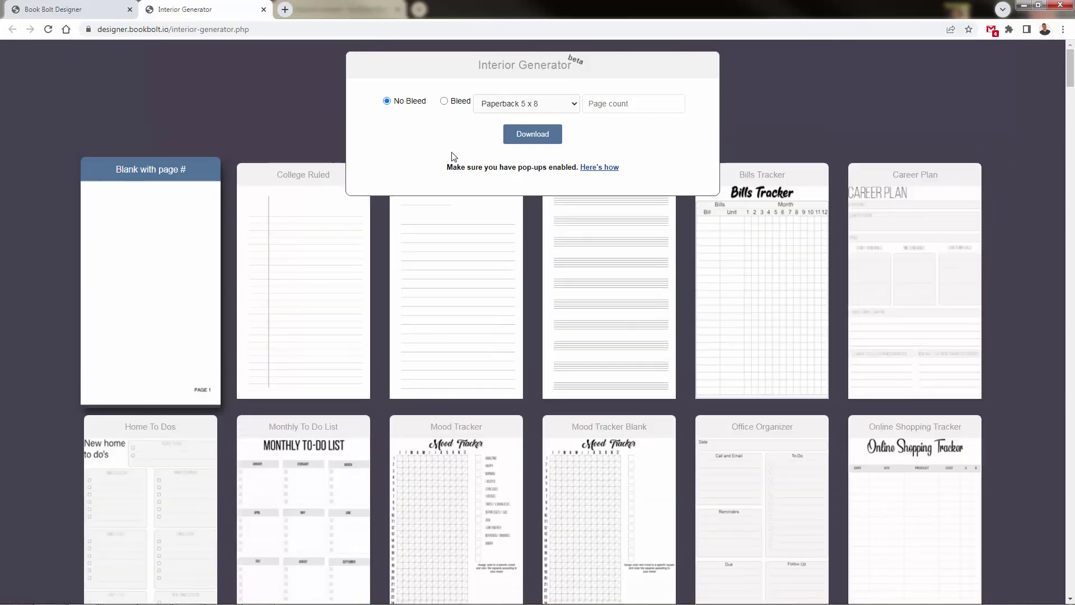
click(509, 104)
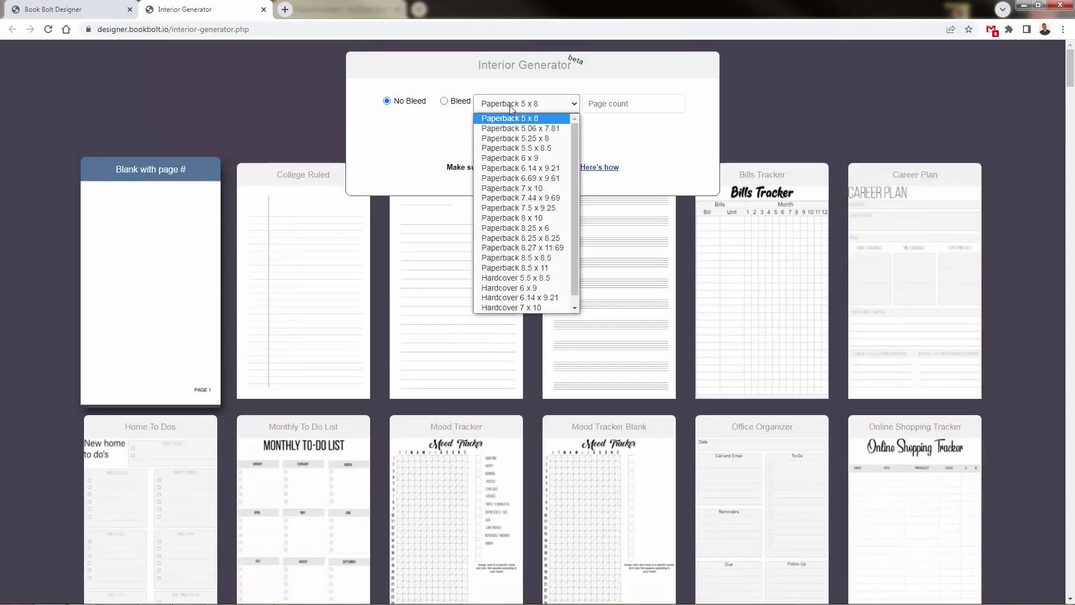
click(511, 159)
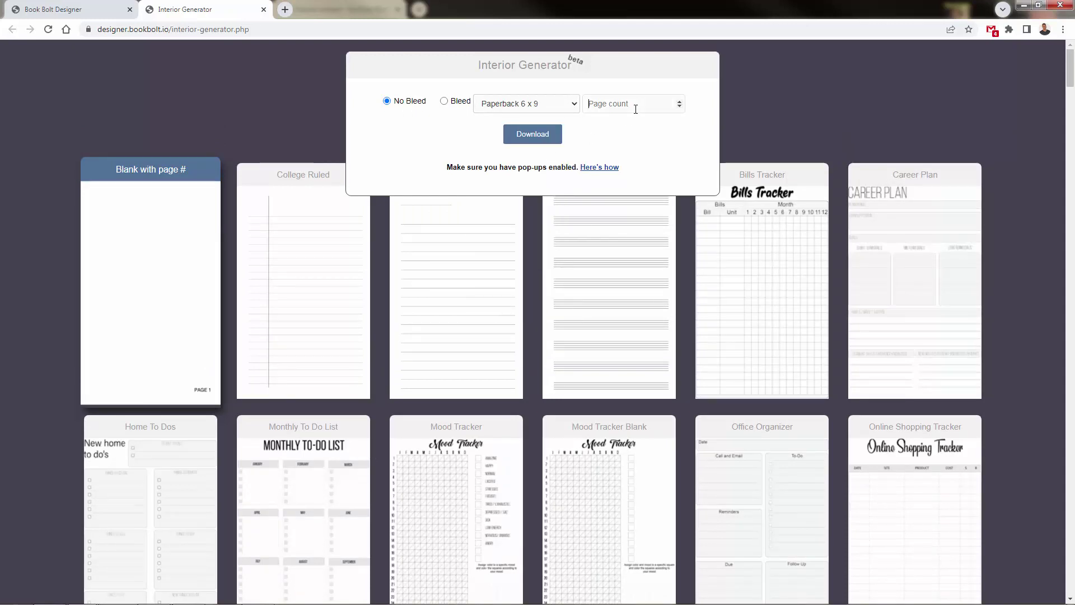
text(24)
- Choose the "Get Things Done" template from the interior gallery and generate its no-bleed PDF
scroll(627, 380, down, 1)
scroll(627, 380, down, 2)
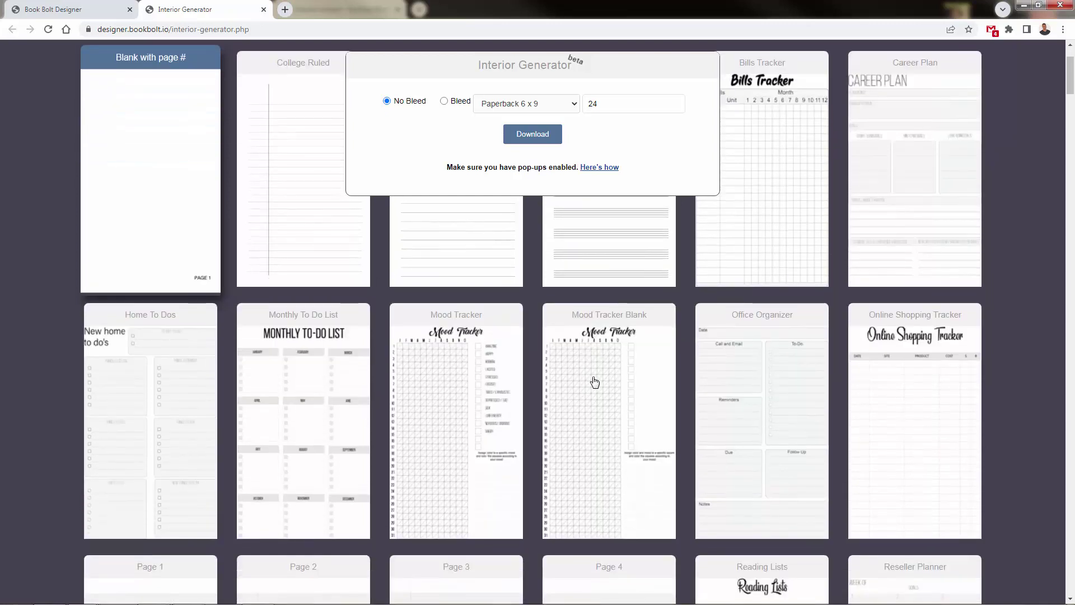
scroll(595, 383, down, 2)
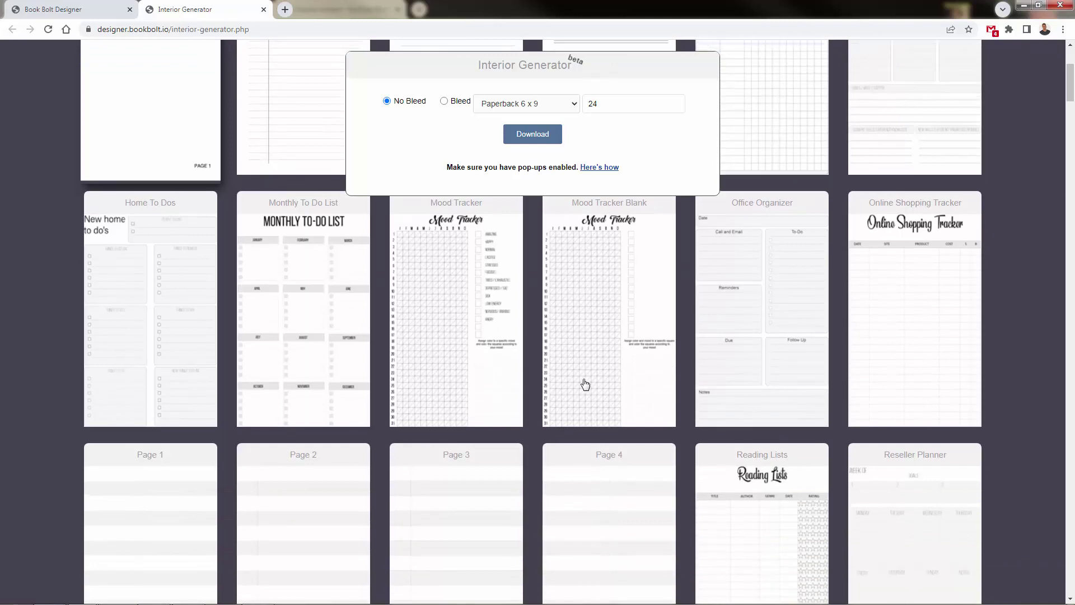
scroll(585, 352, down, 4)
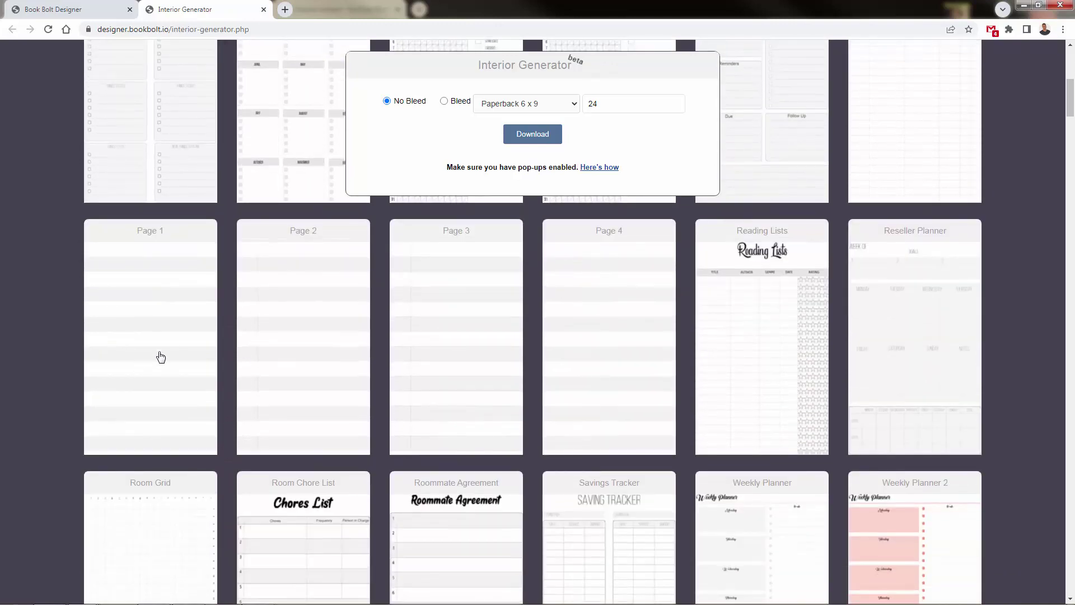
scroll(624, 325, down, 4)
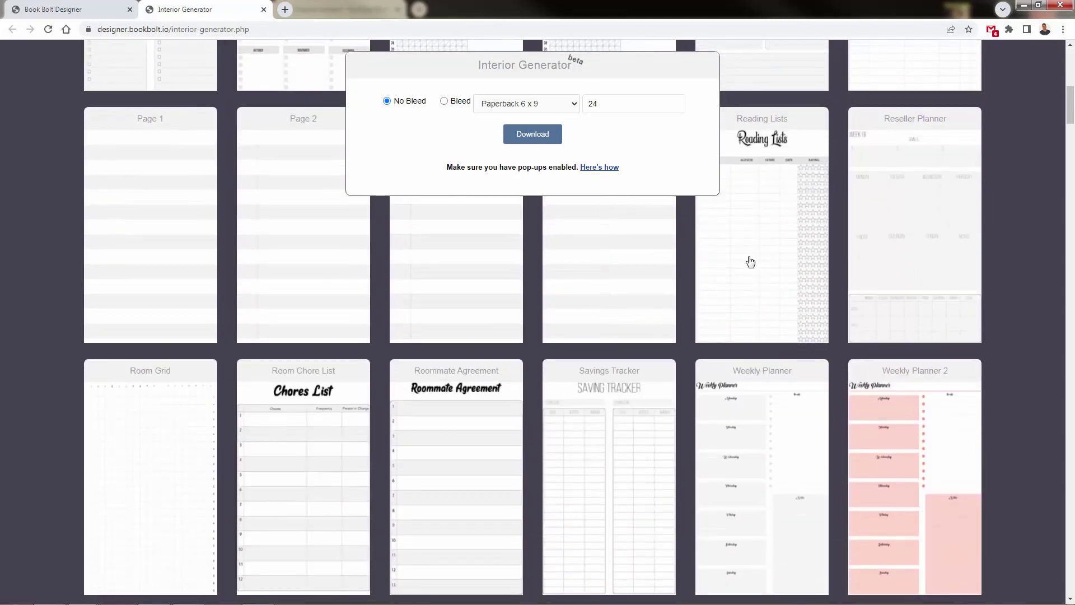
scroll(674, 278, down, 7)
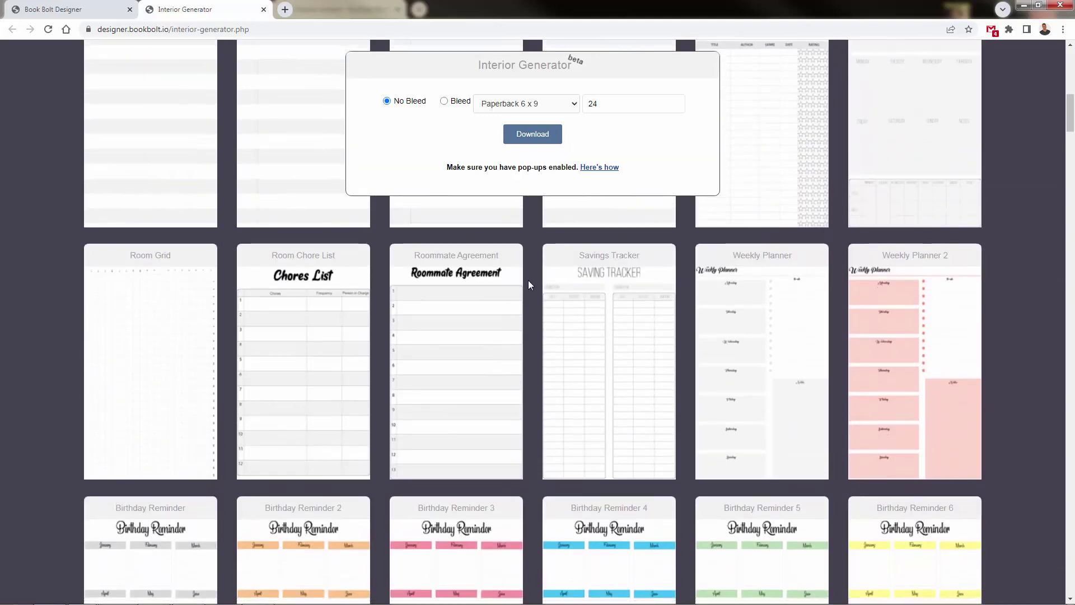
scroll(751, 383, down, 2)
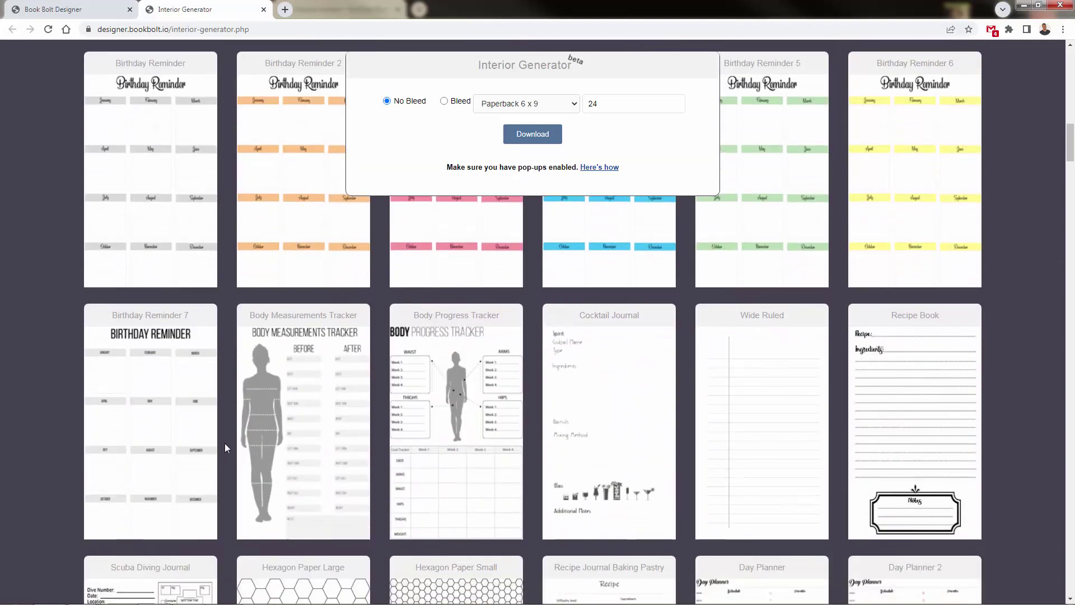
scroll(751, 382, down, 6)
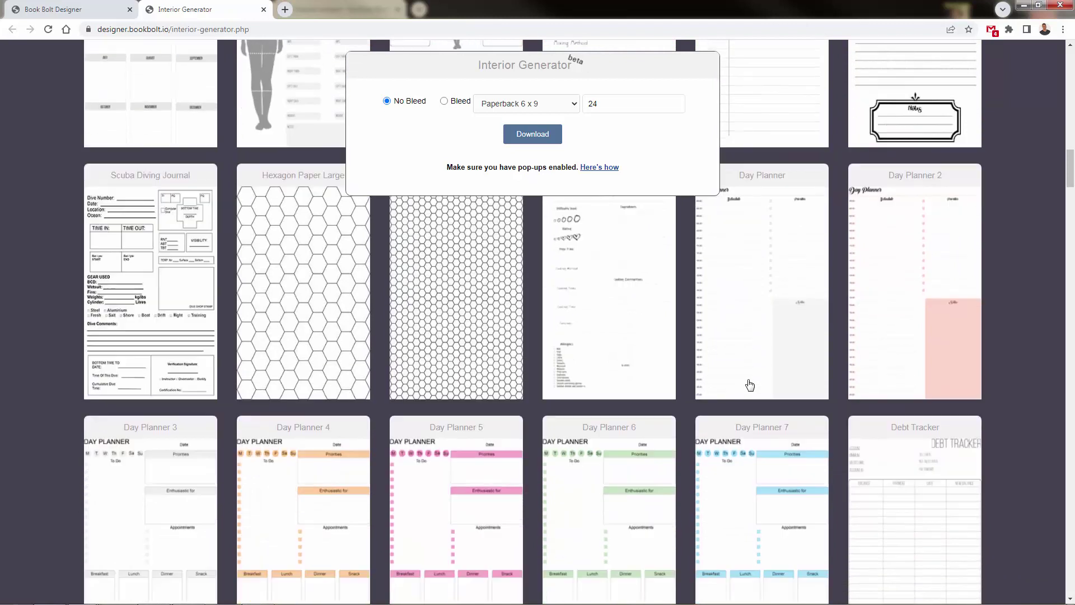
scroll(742, 389, down, 1)
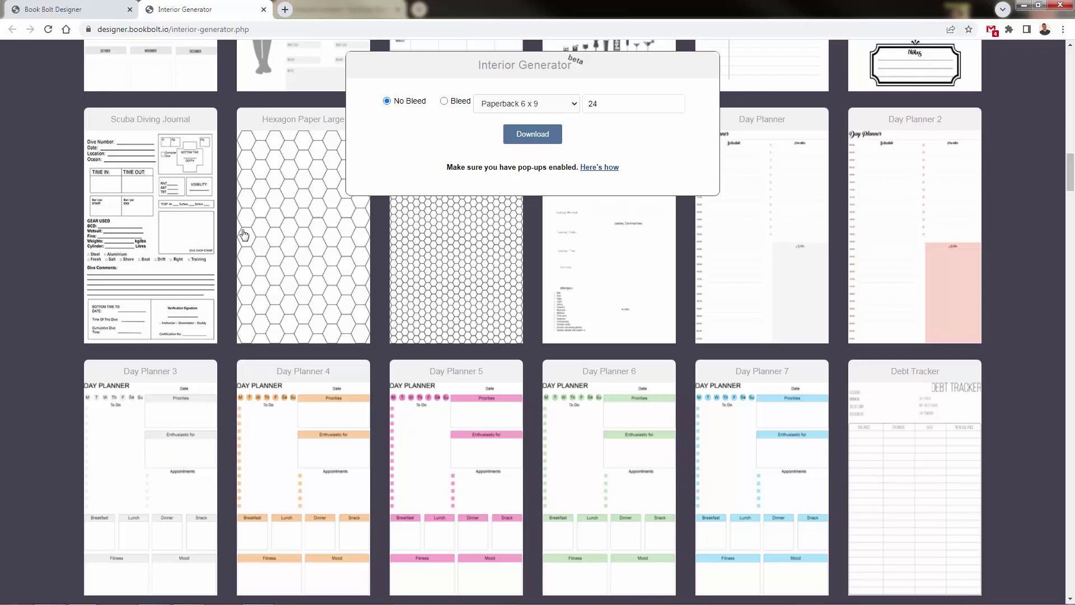
scroll(122, 329, down, 10)
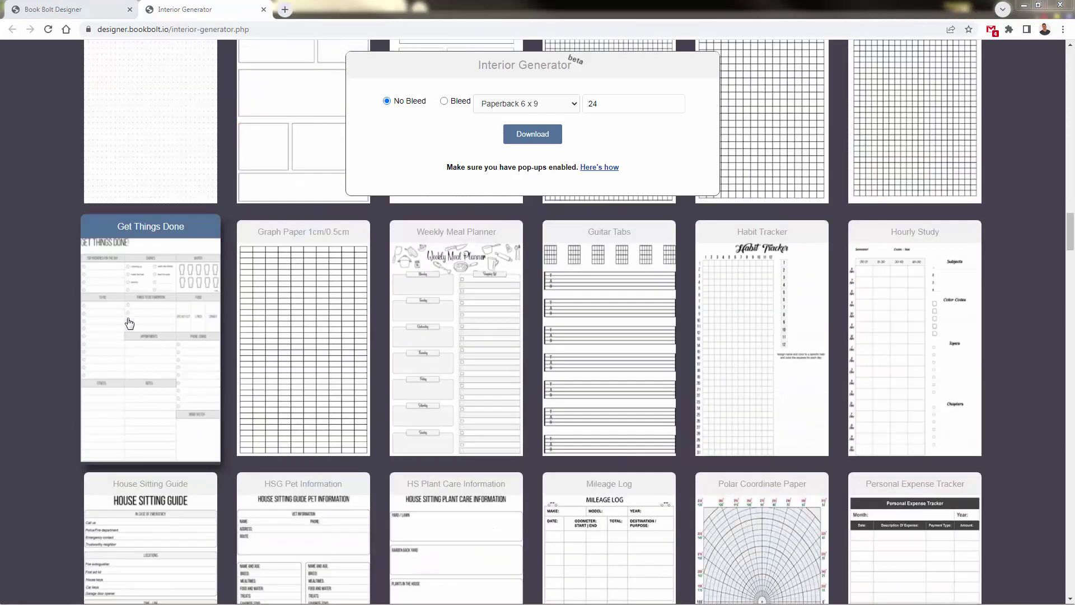
click(535, 138)
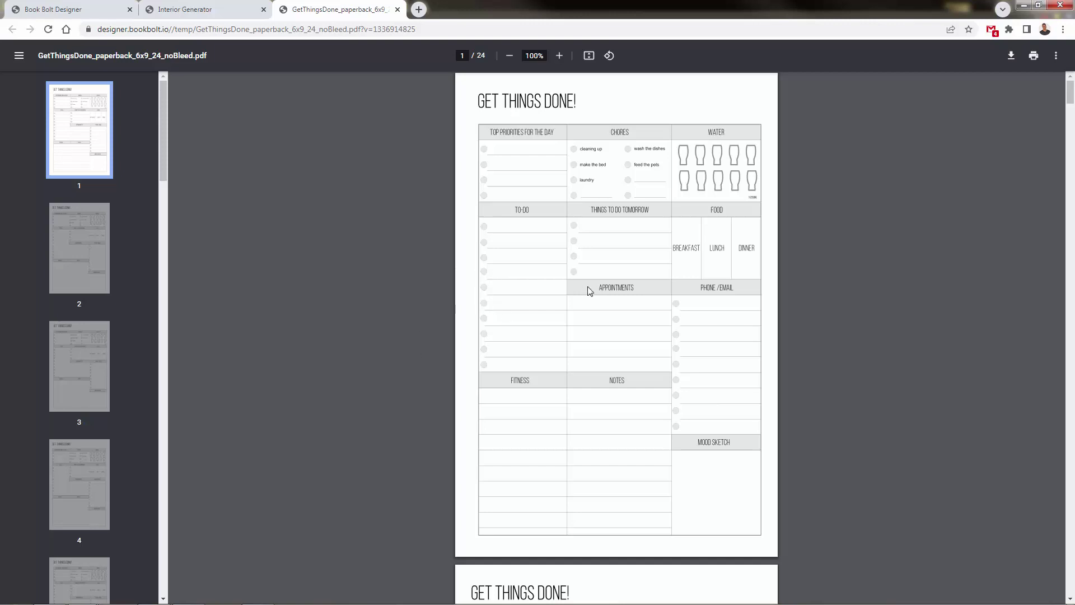
- Look through the first pages of the generated "Get Things Done" interior PDF and return to page 1
scroll(589, 291, down, 20)
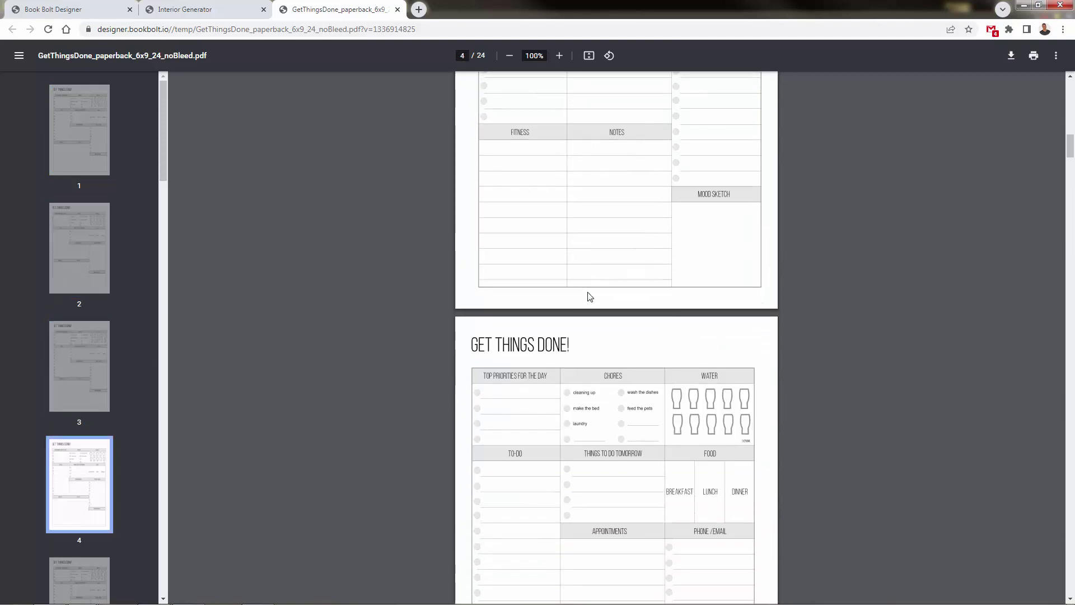
scroll(589, 296, up, 9)
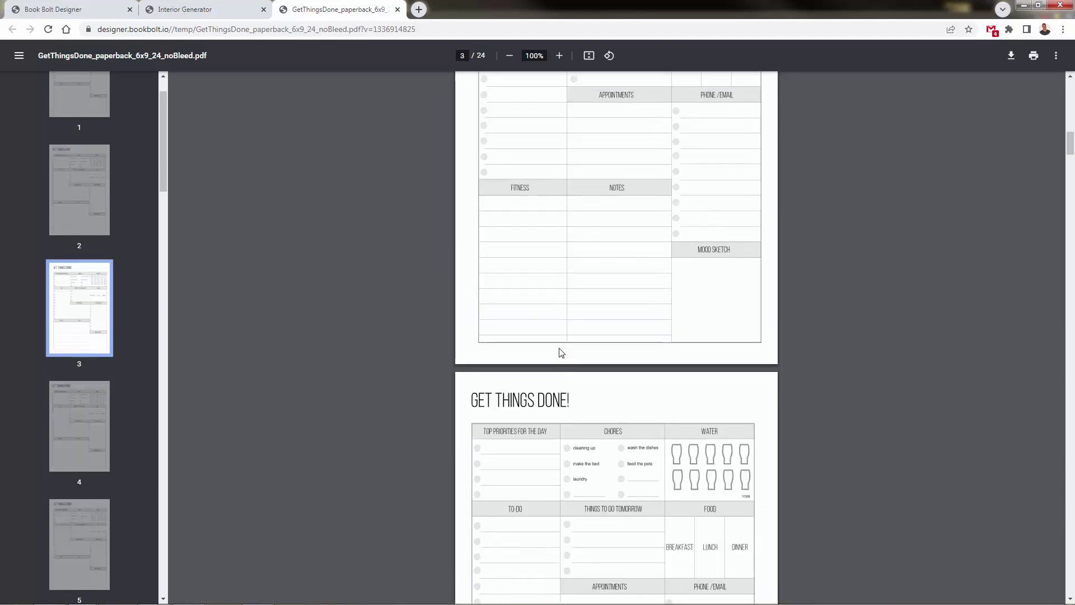
scroll(561, 353, up, 20)
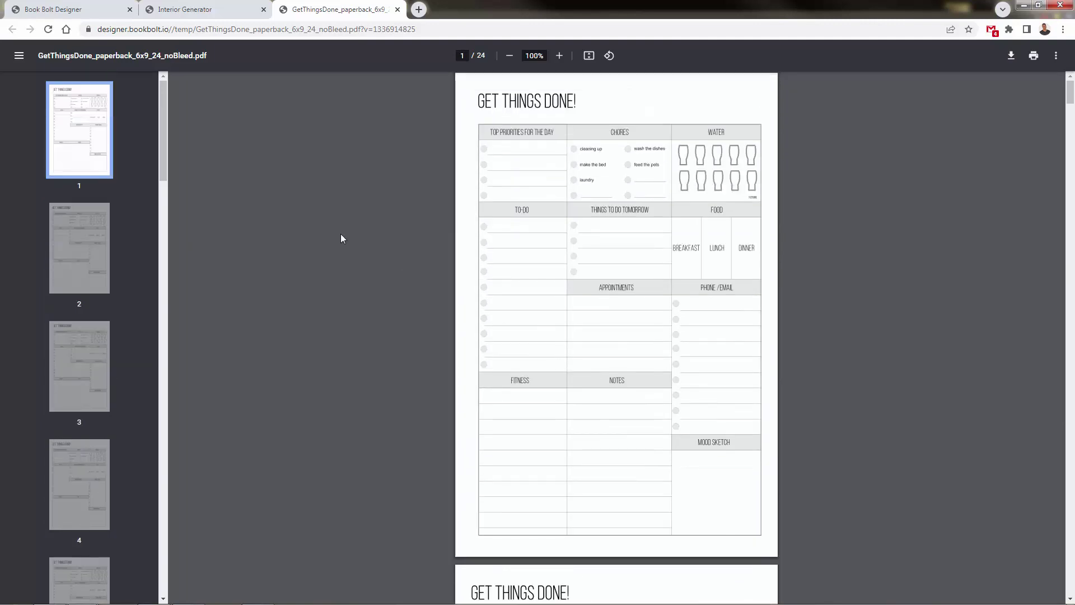
- Open the finished Mom Boss cover's PDF from the Book Bolt Designer and place its tab directly before the interior PDF
click(193, 10)
click(72, 7)
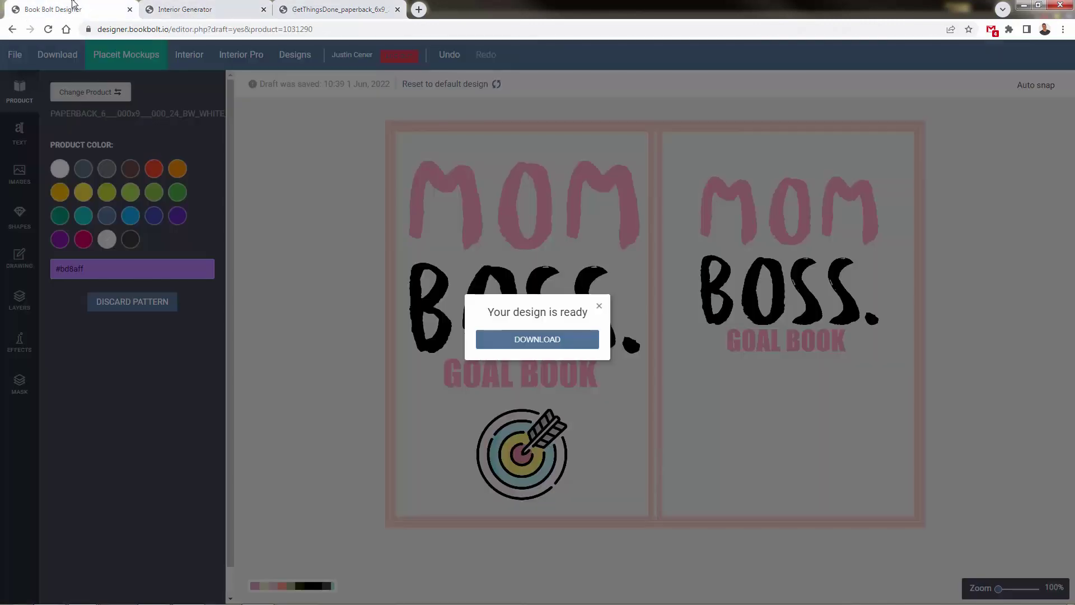
click(566, 343)
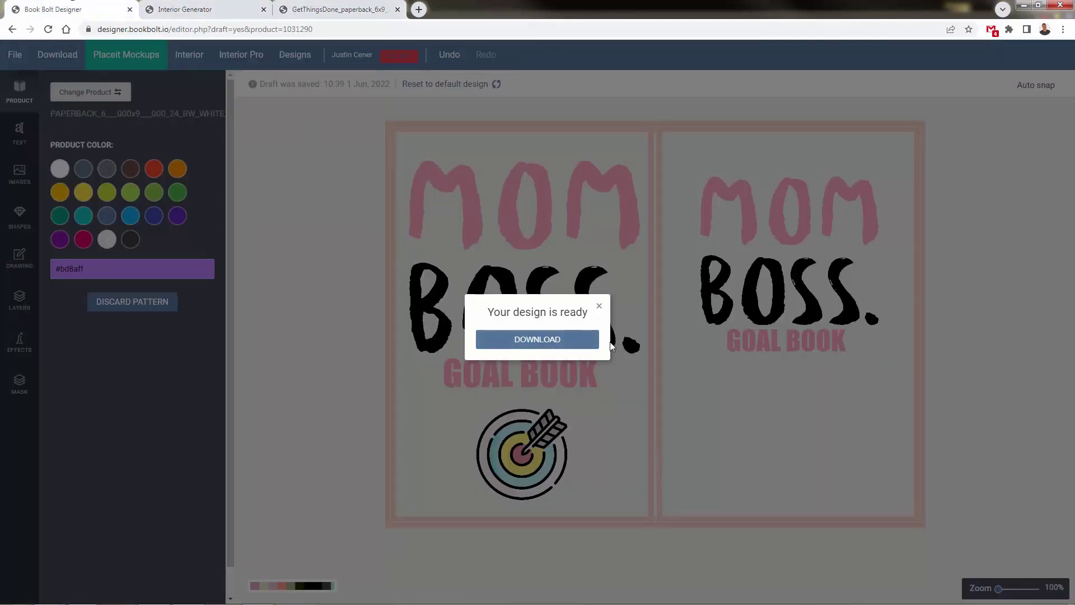
click(567, 343)
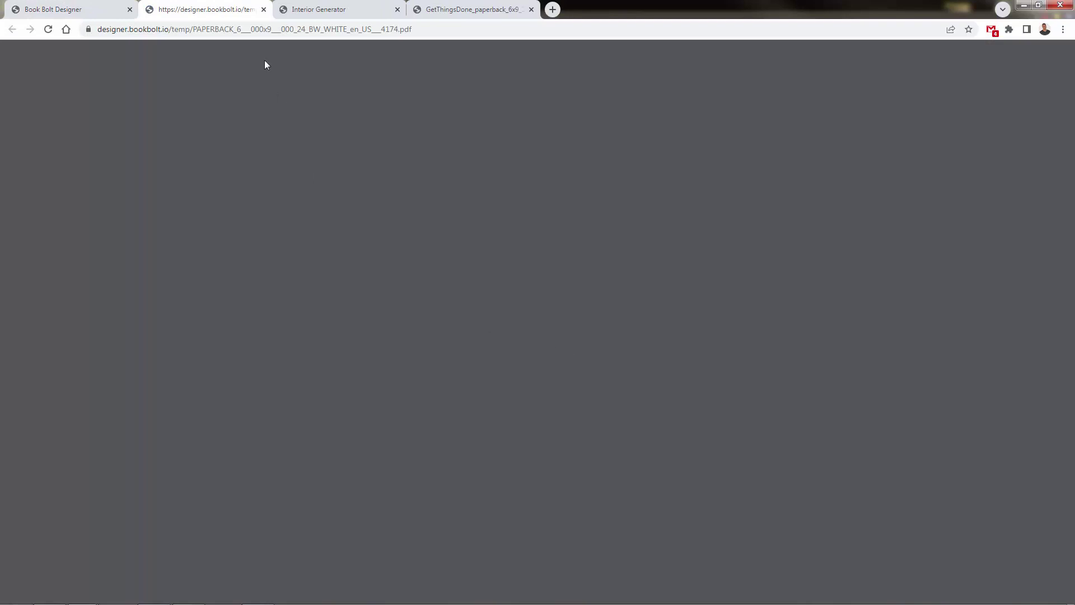
drag(233, 8, 348, 8)
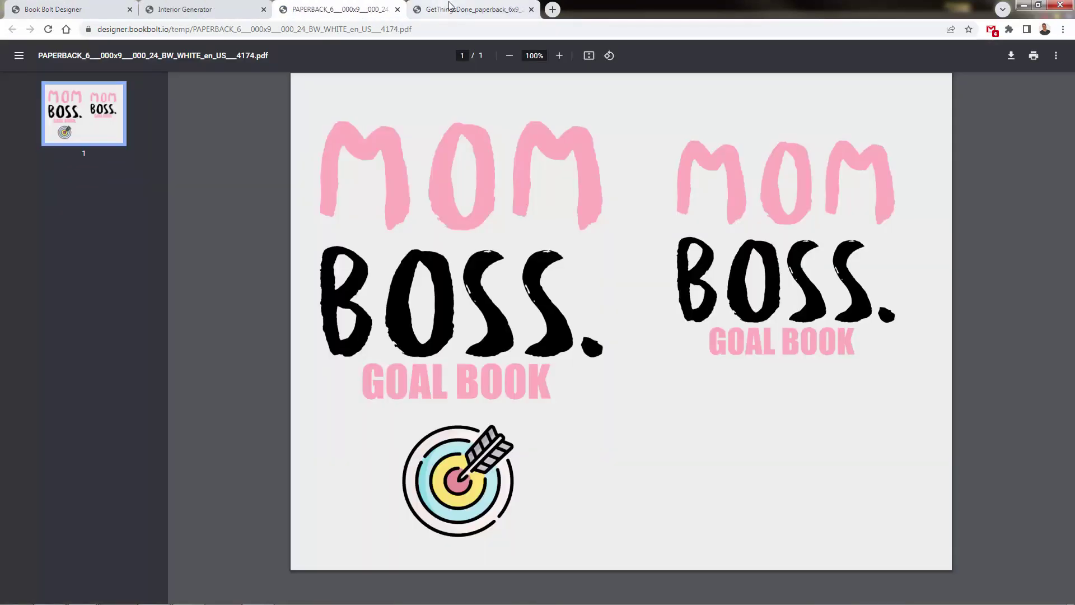